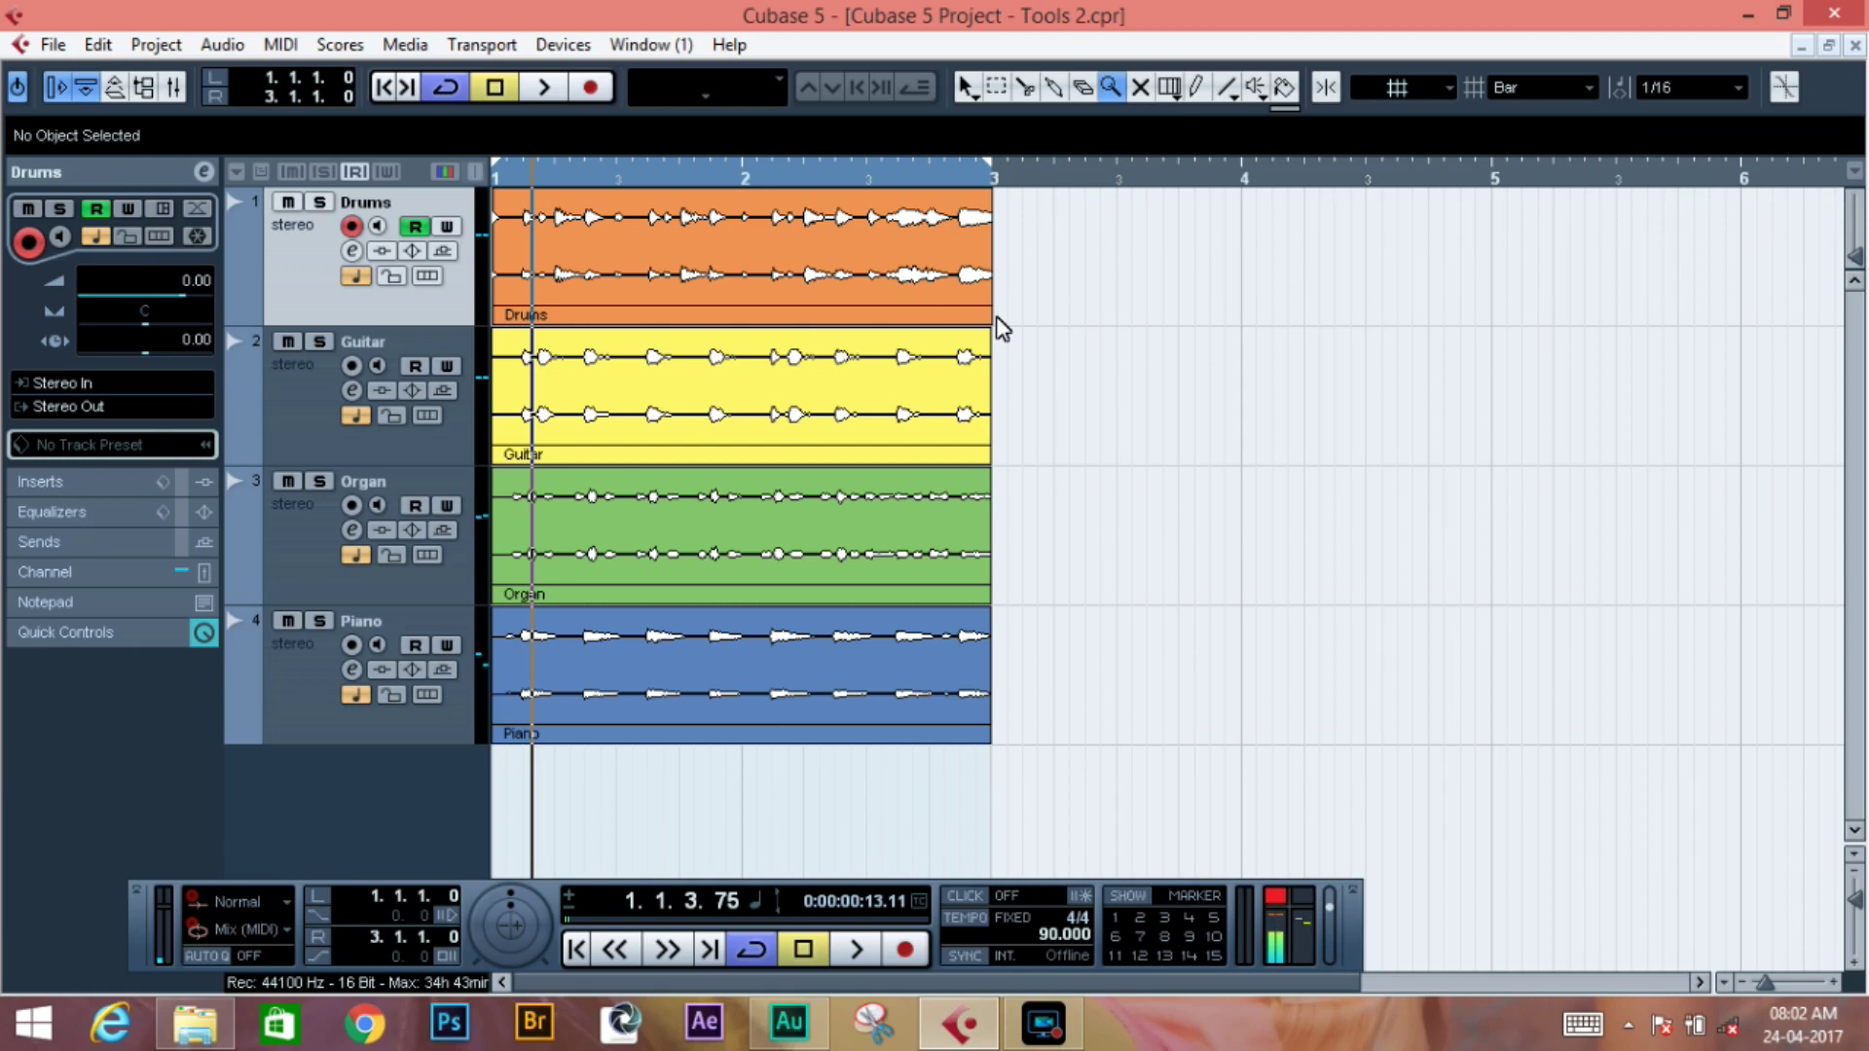
# Mute the Drums event with the Mute tool, play the mix to hear it without drums, and stop playback
pyautogui.click(1141, 90)
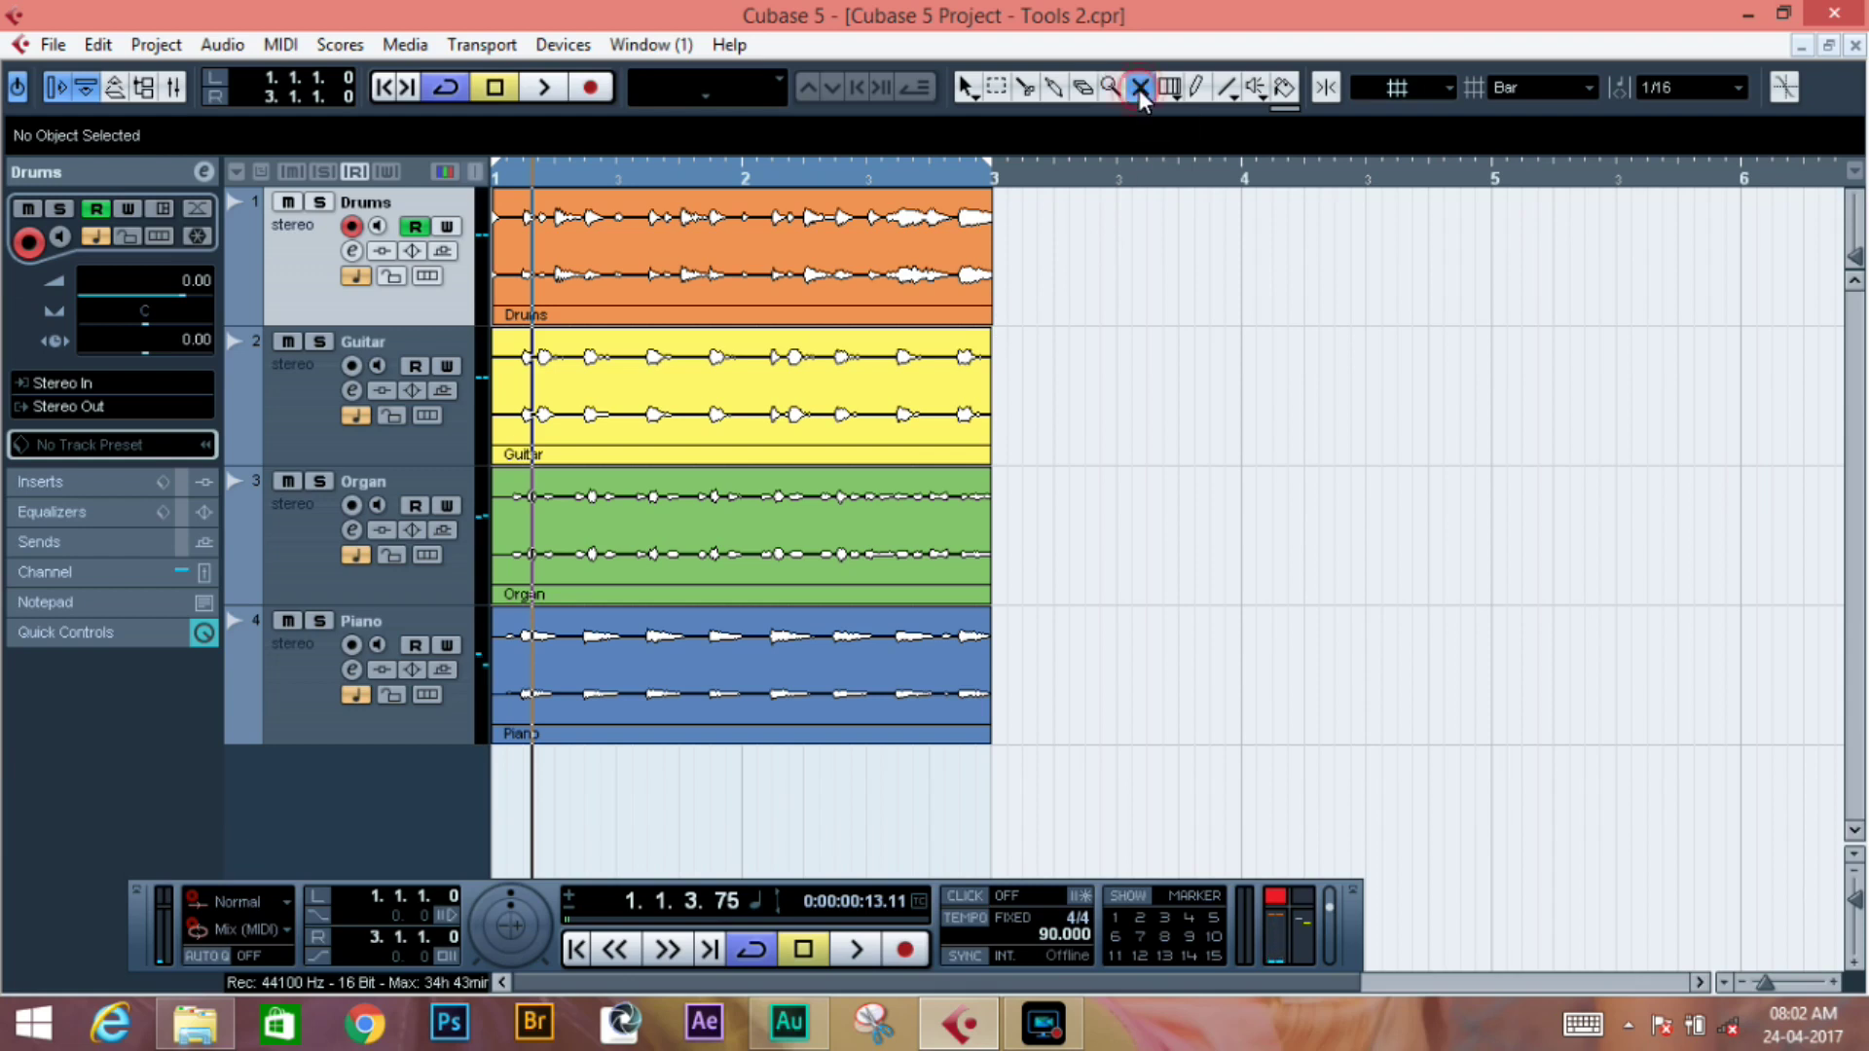
pyautogui.click(919, 249)
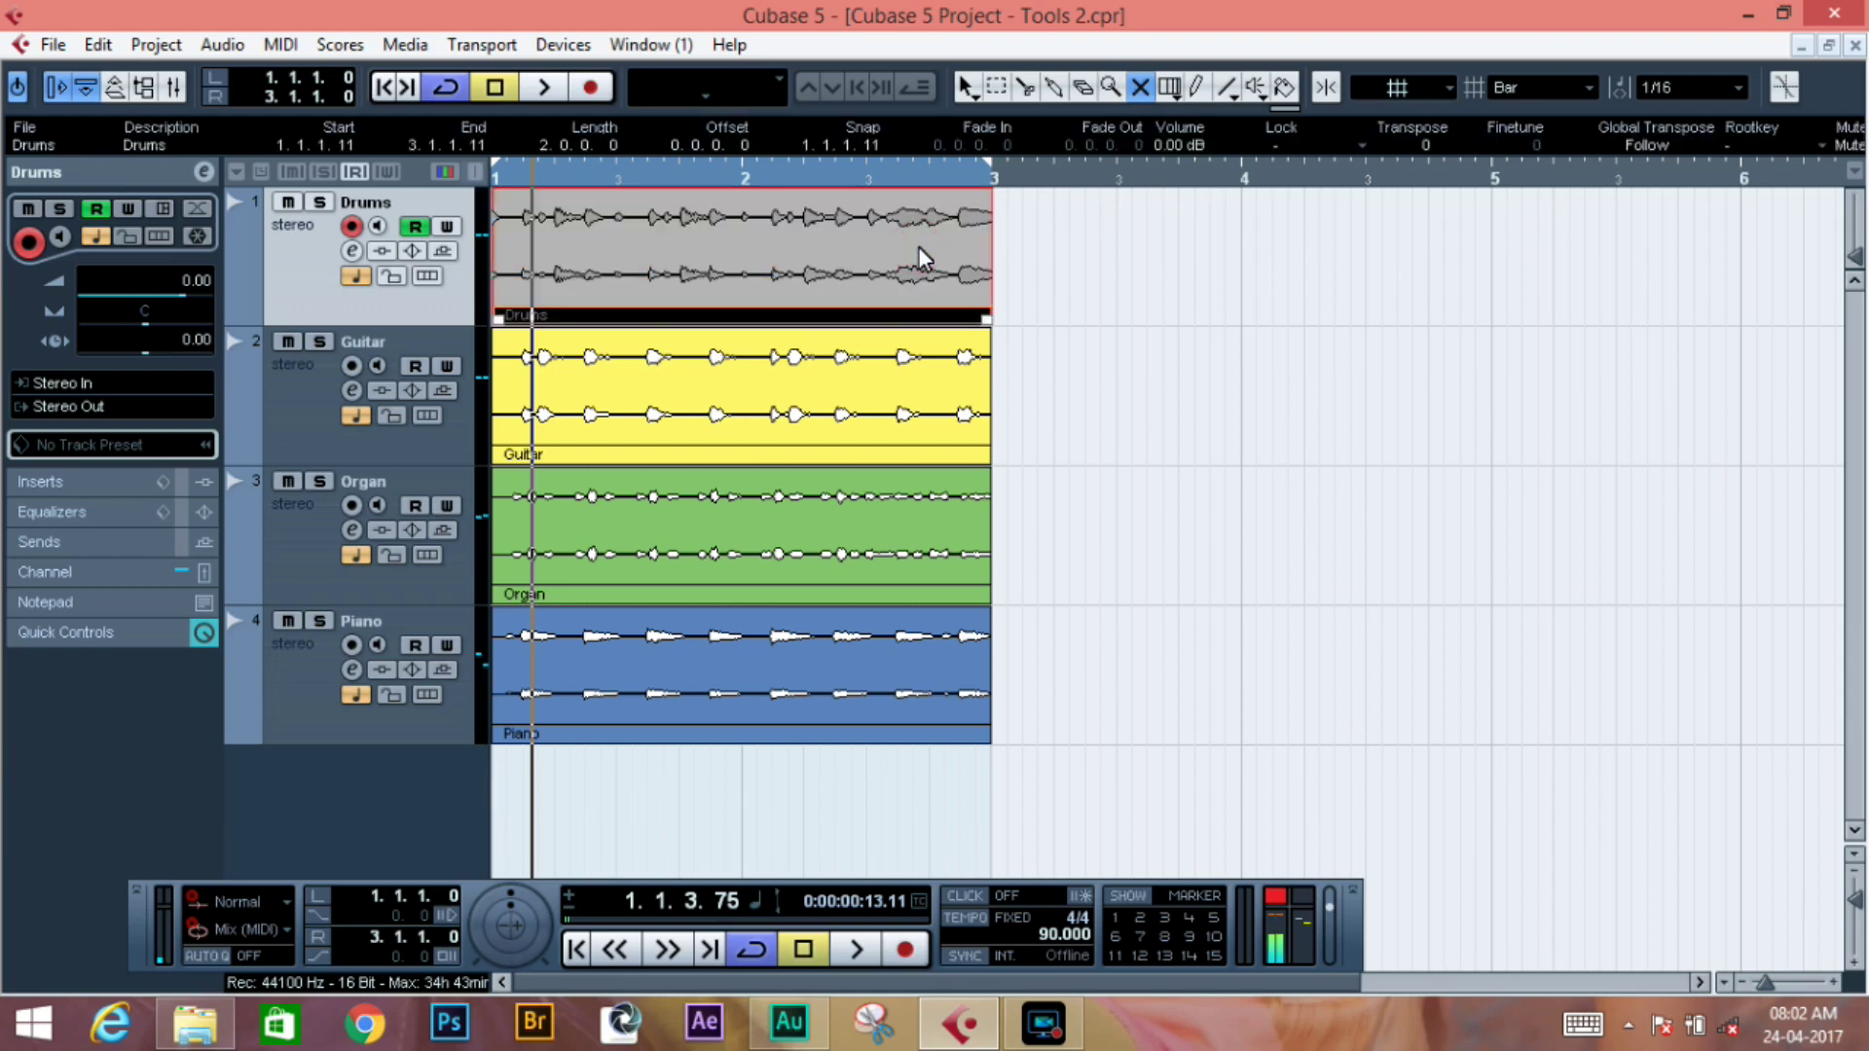
pyautogui.click(540, 88)
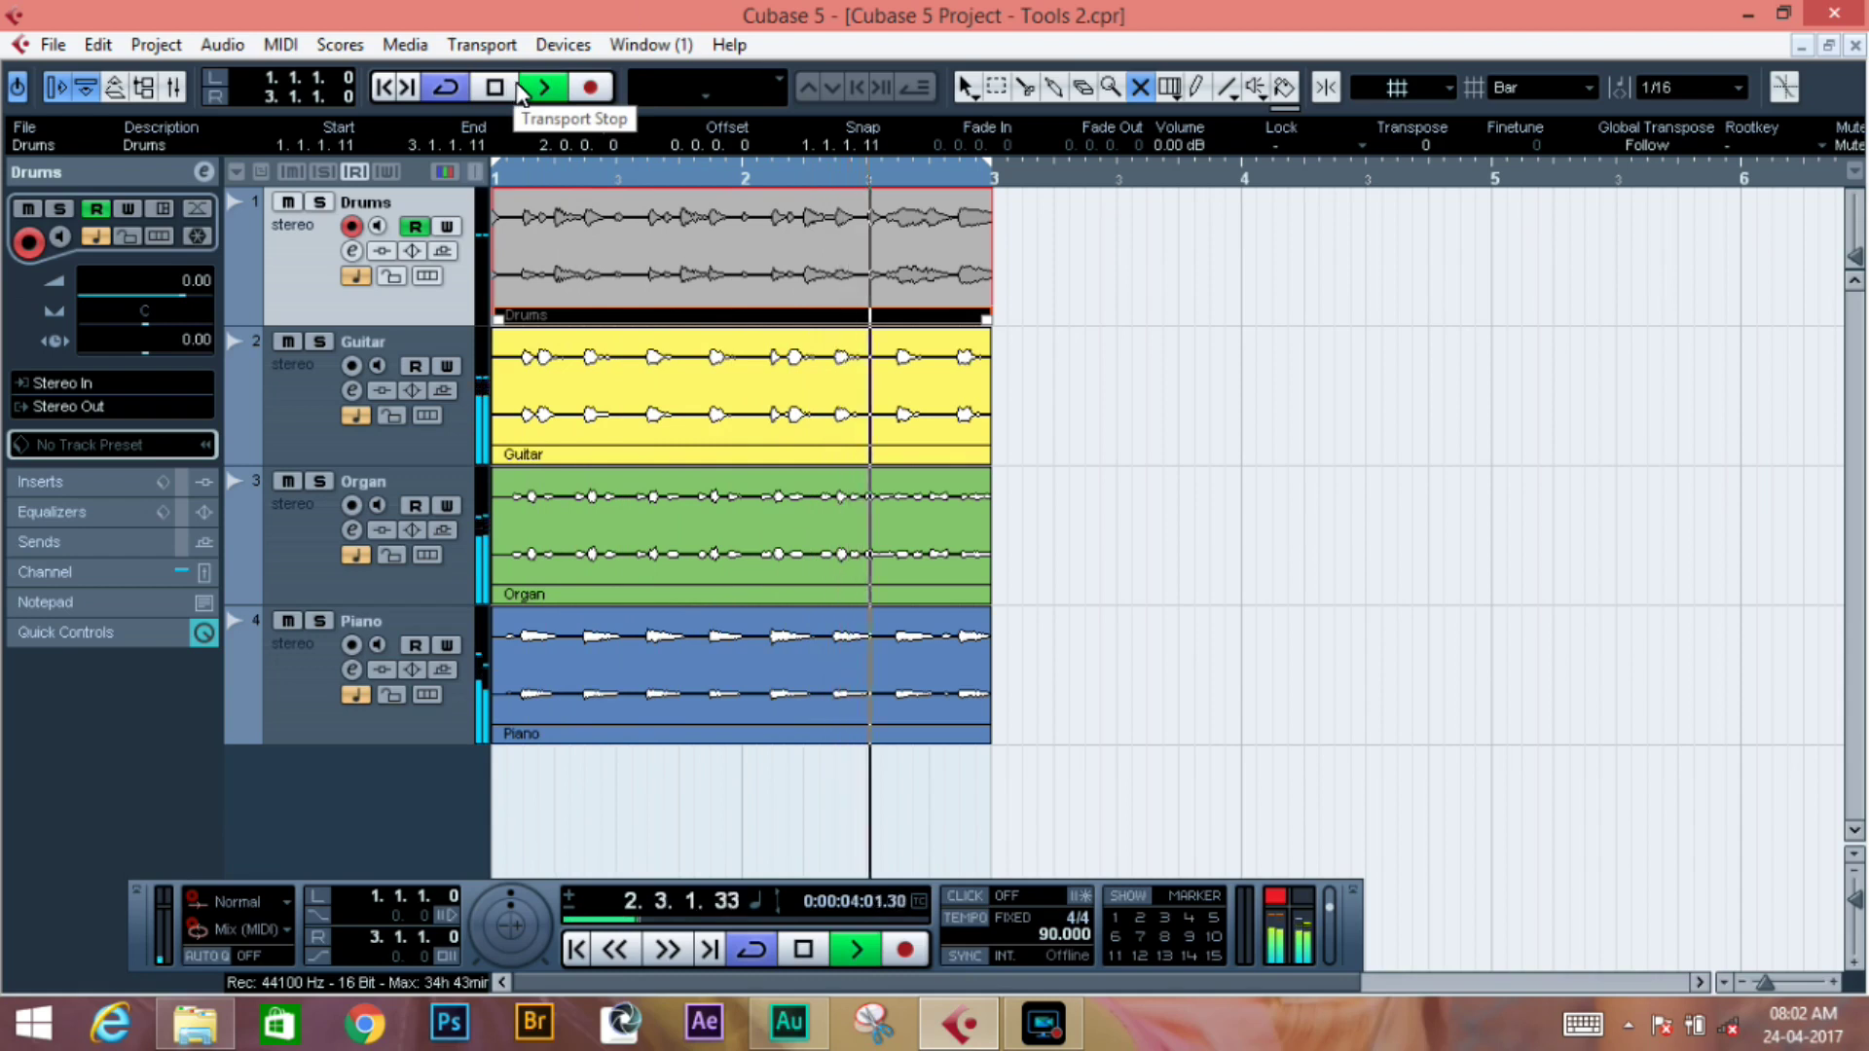
pyautogui.click(514, 86)
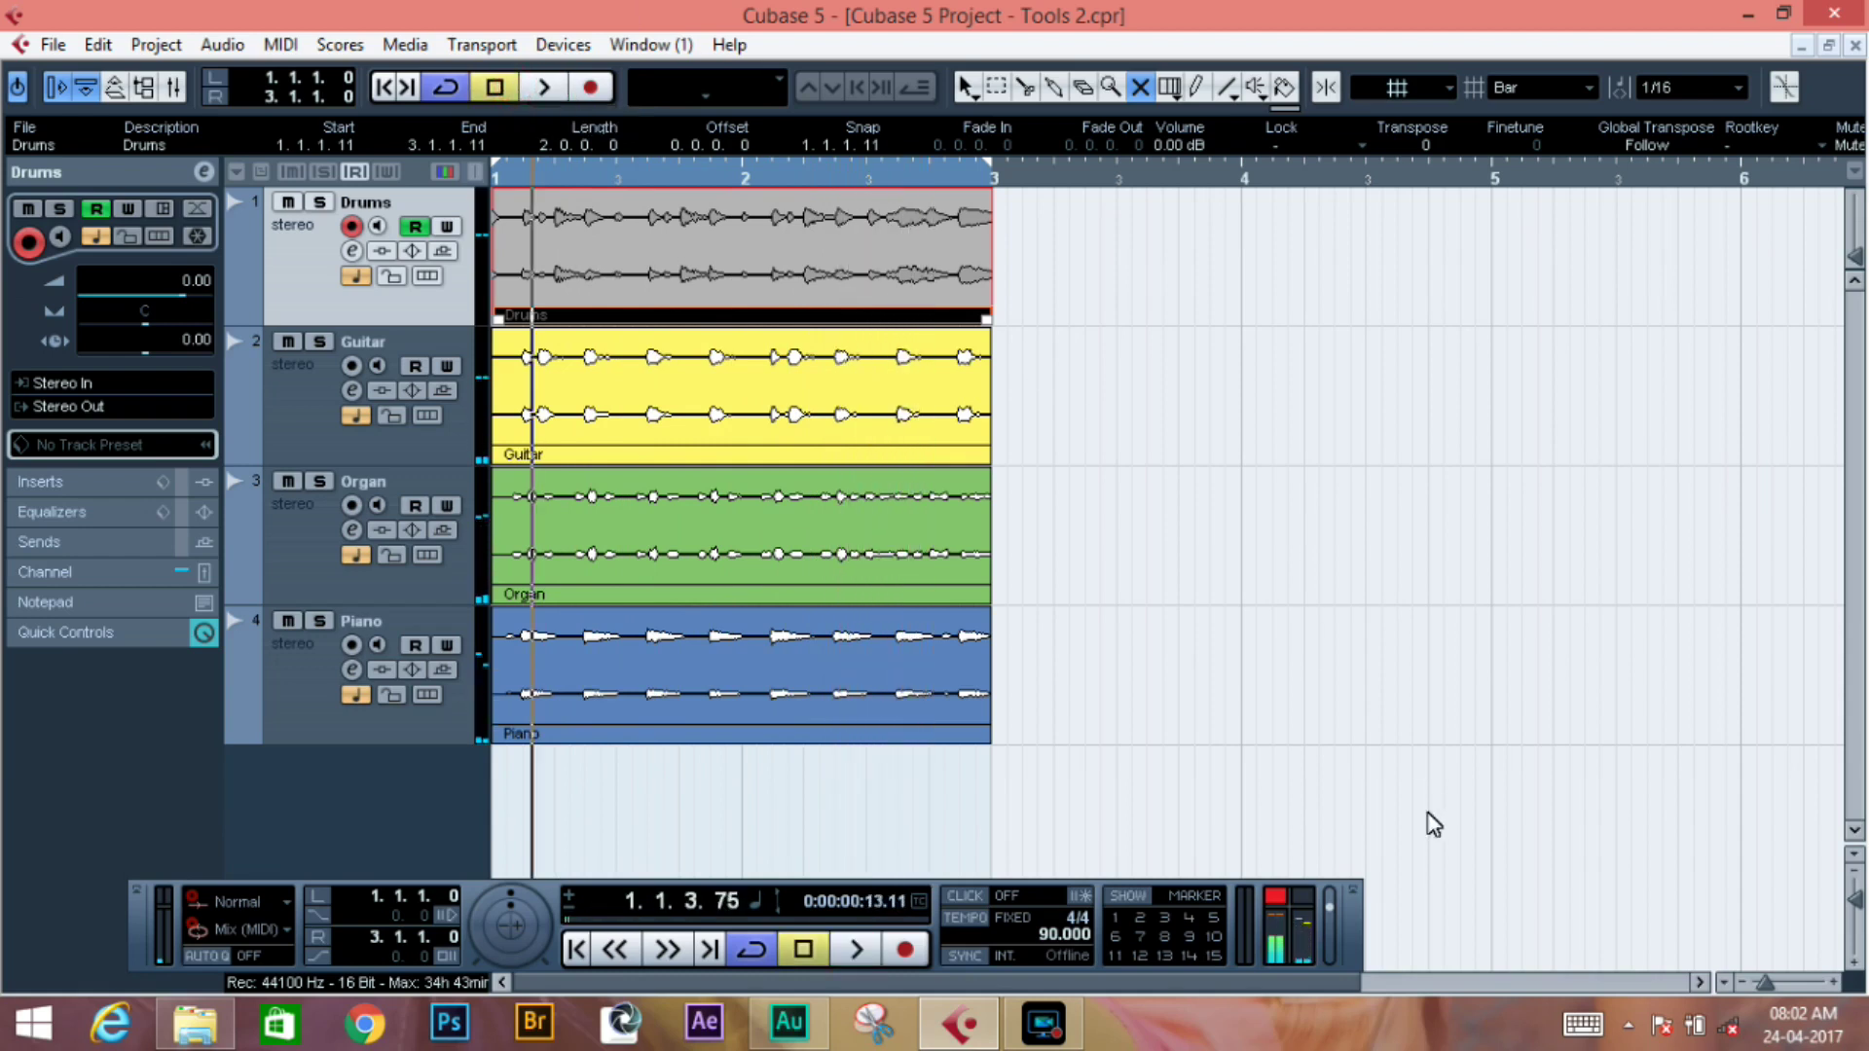
# Lower the output level on the transport panel, and play and stop the mix at the reduced level
pyautogui.click(1329, 910)
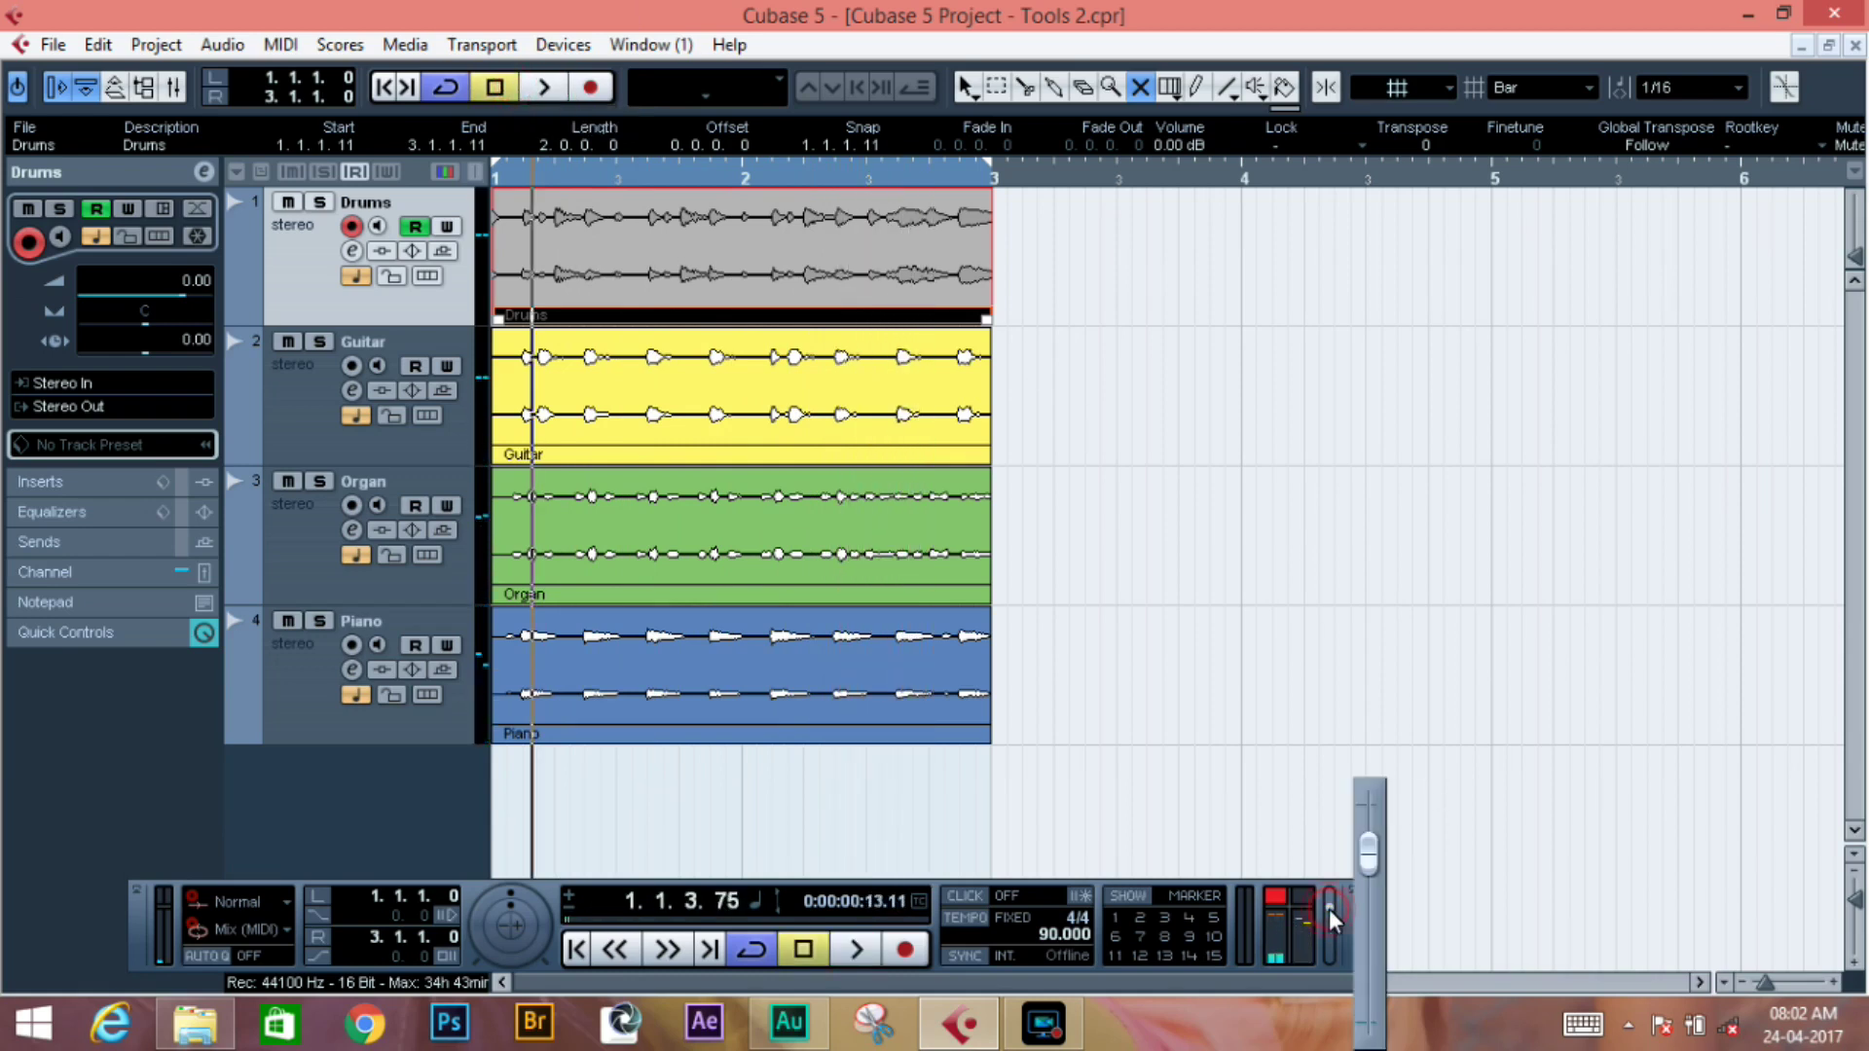
pyautogui.moveTo(1375, 864); pyautogui.dragTo(1363, 907)
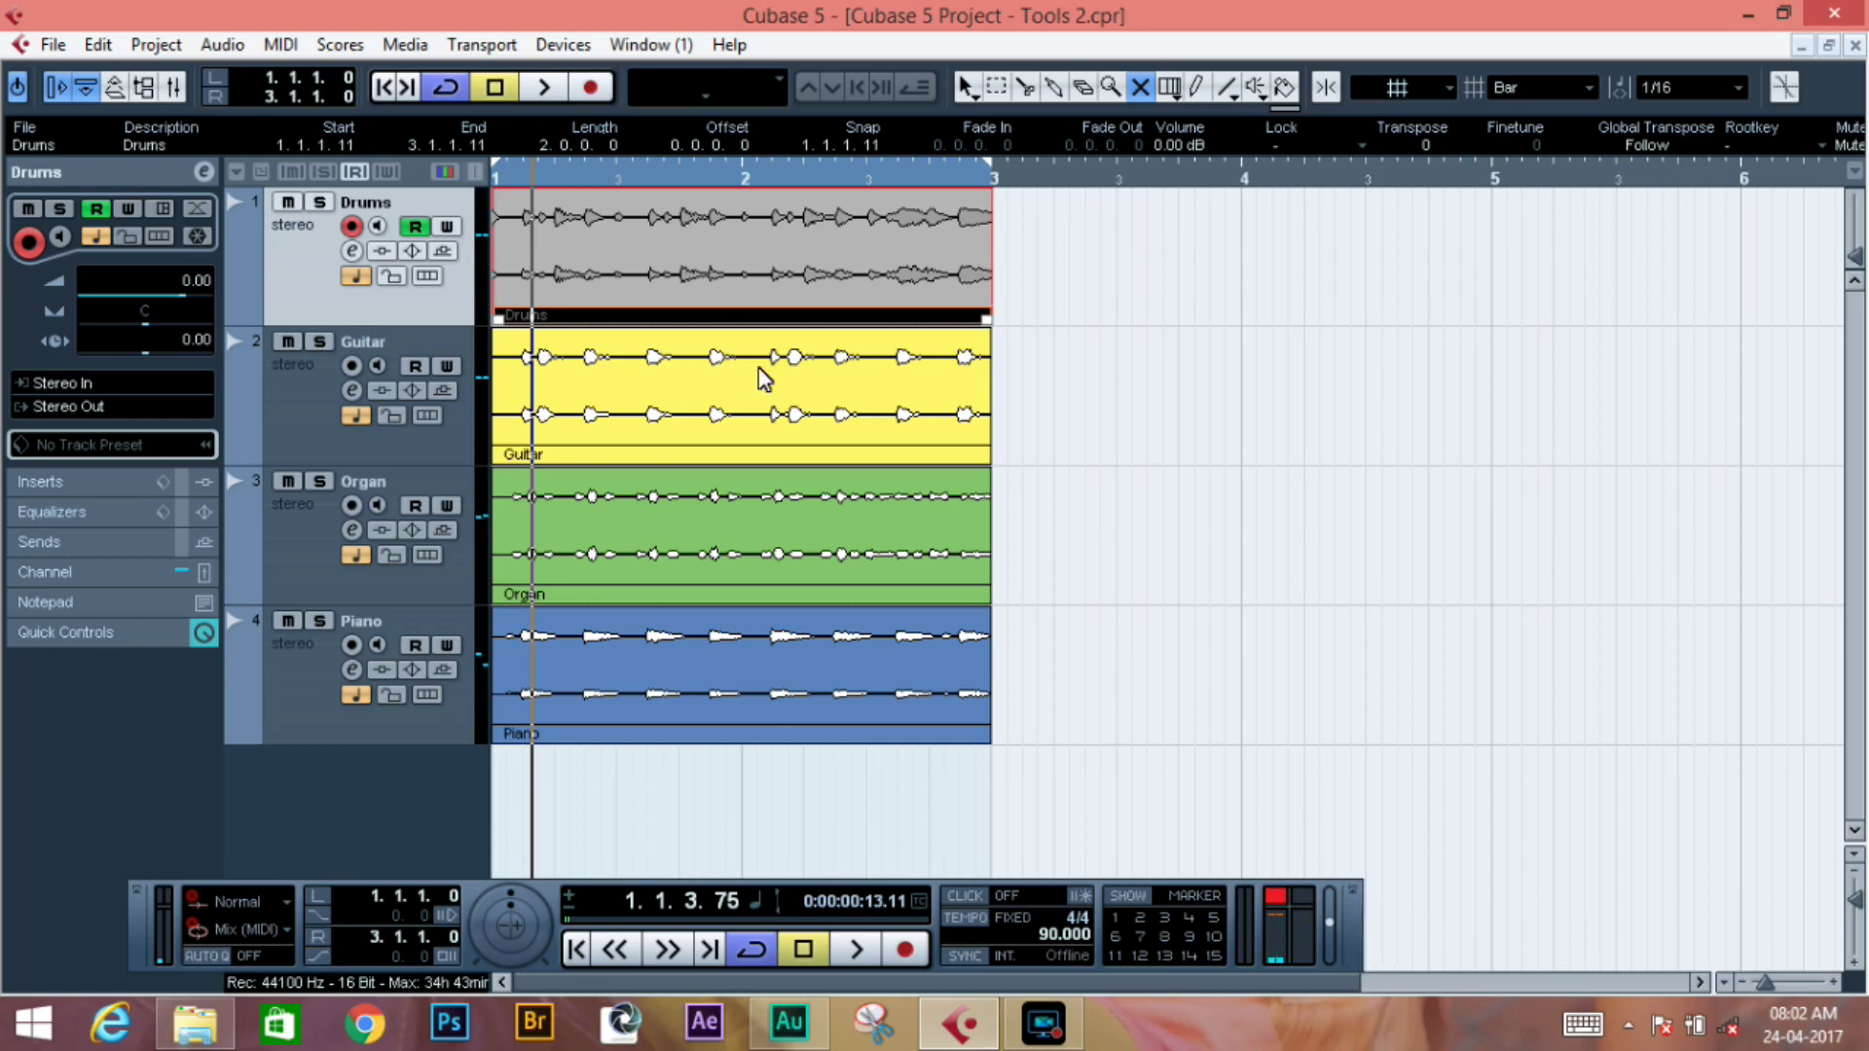
pyautogui.click(529, 92)
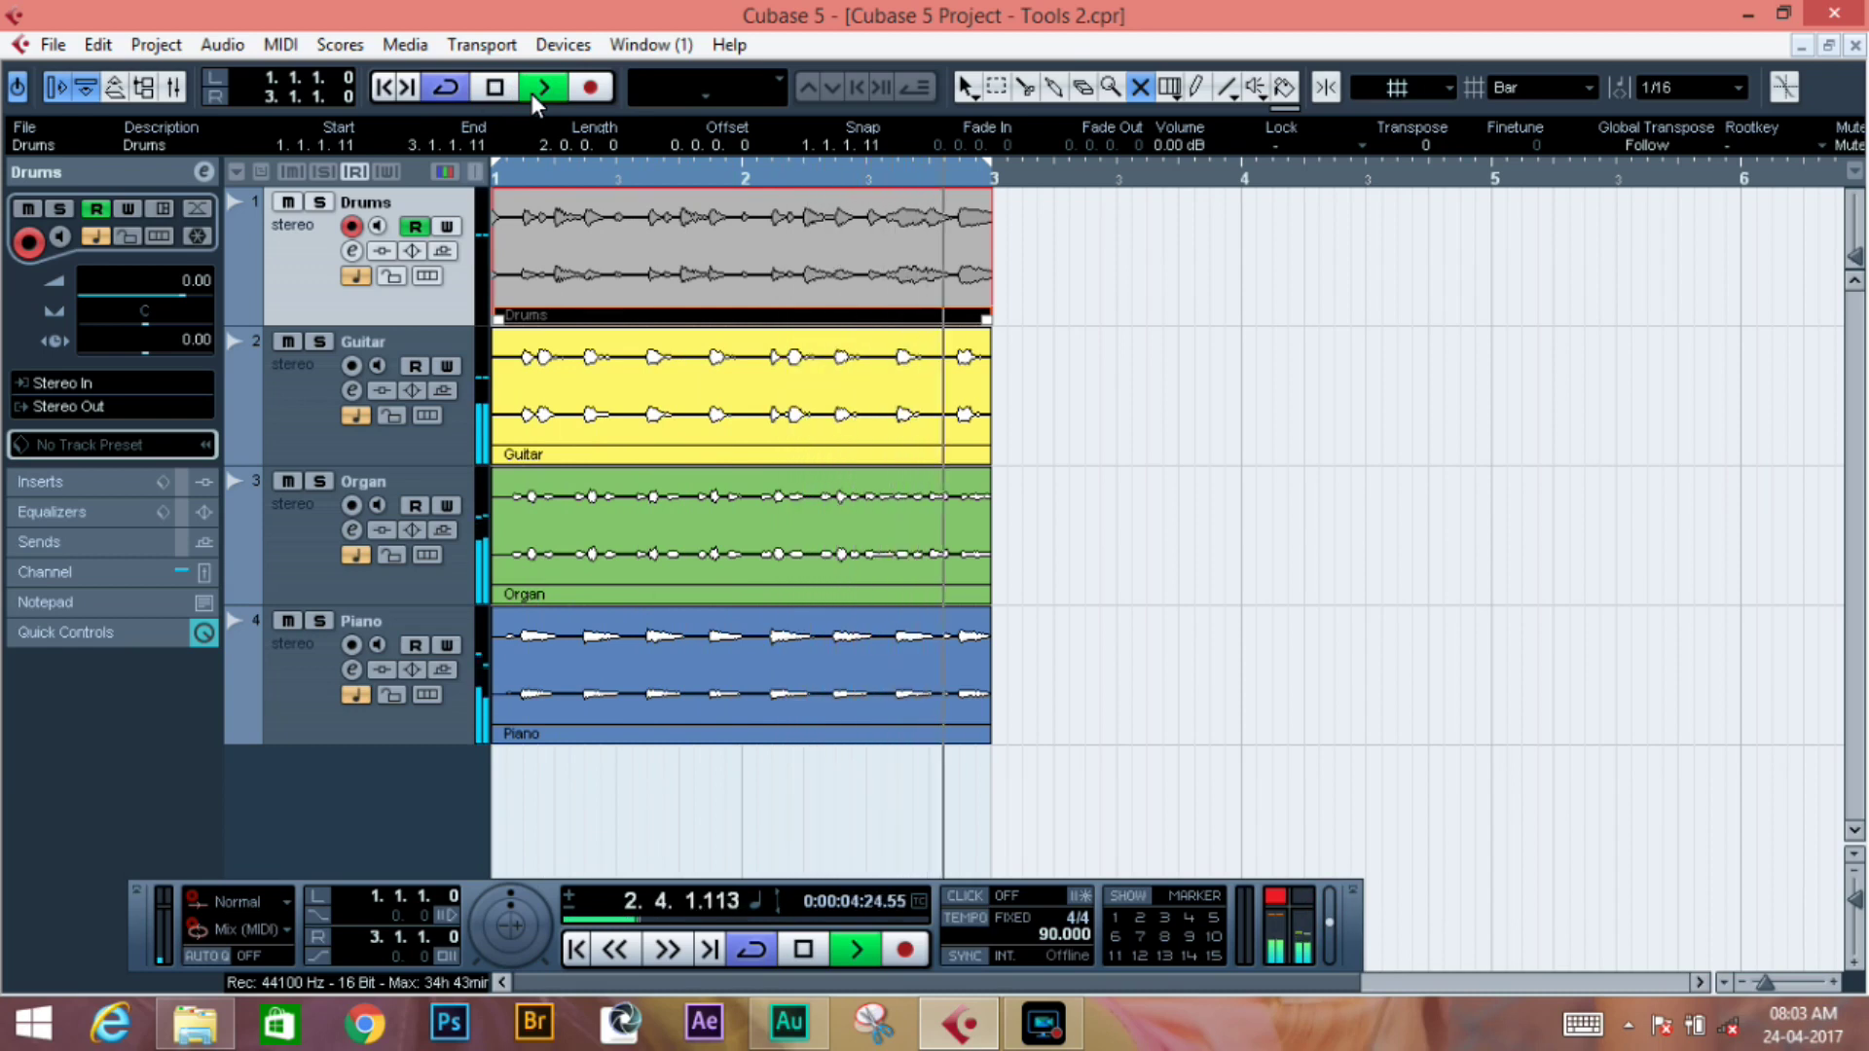
pyautogui.click(496, 89)
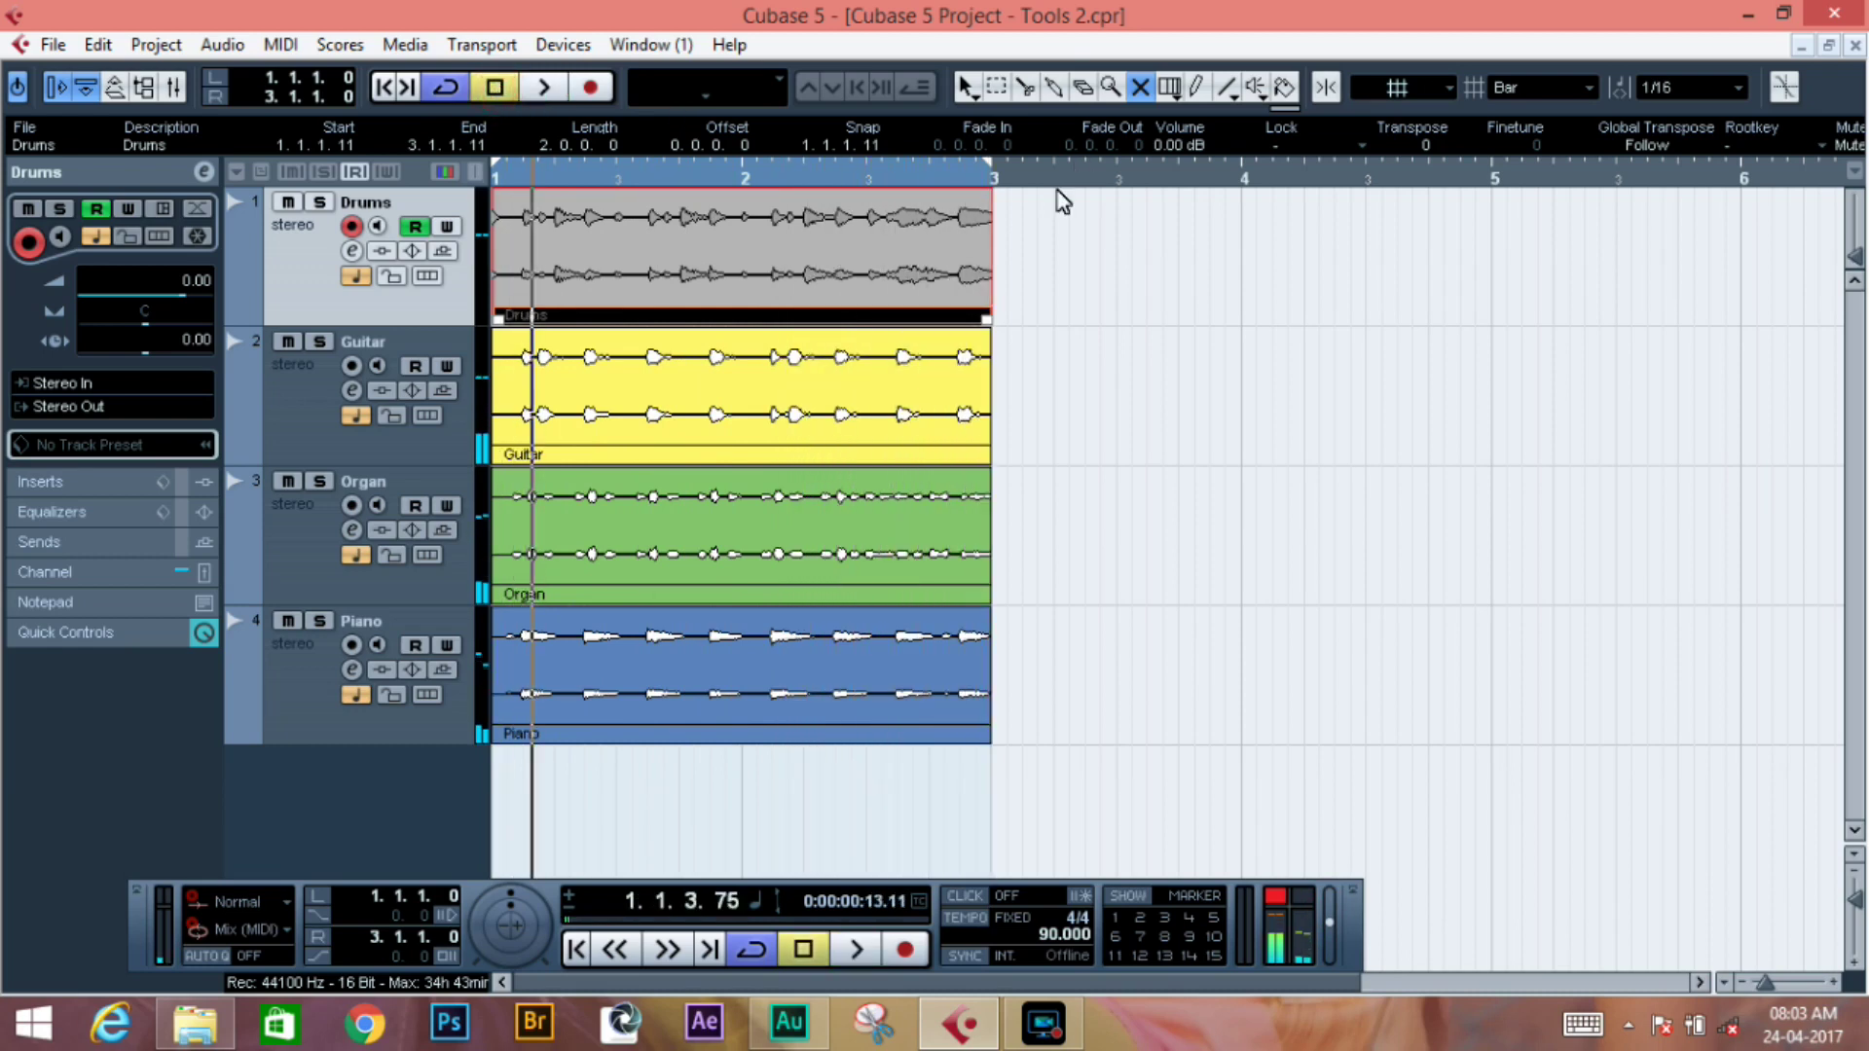
# Unmute the Drums event, mute the Guitar and Organ events, and listen to the remaining tracks
pyautogui.click(928, 424)
pyautogui.click(901, 507)
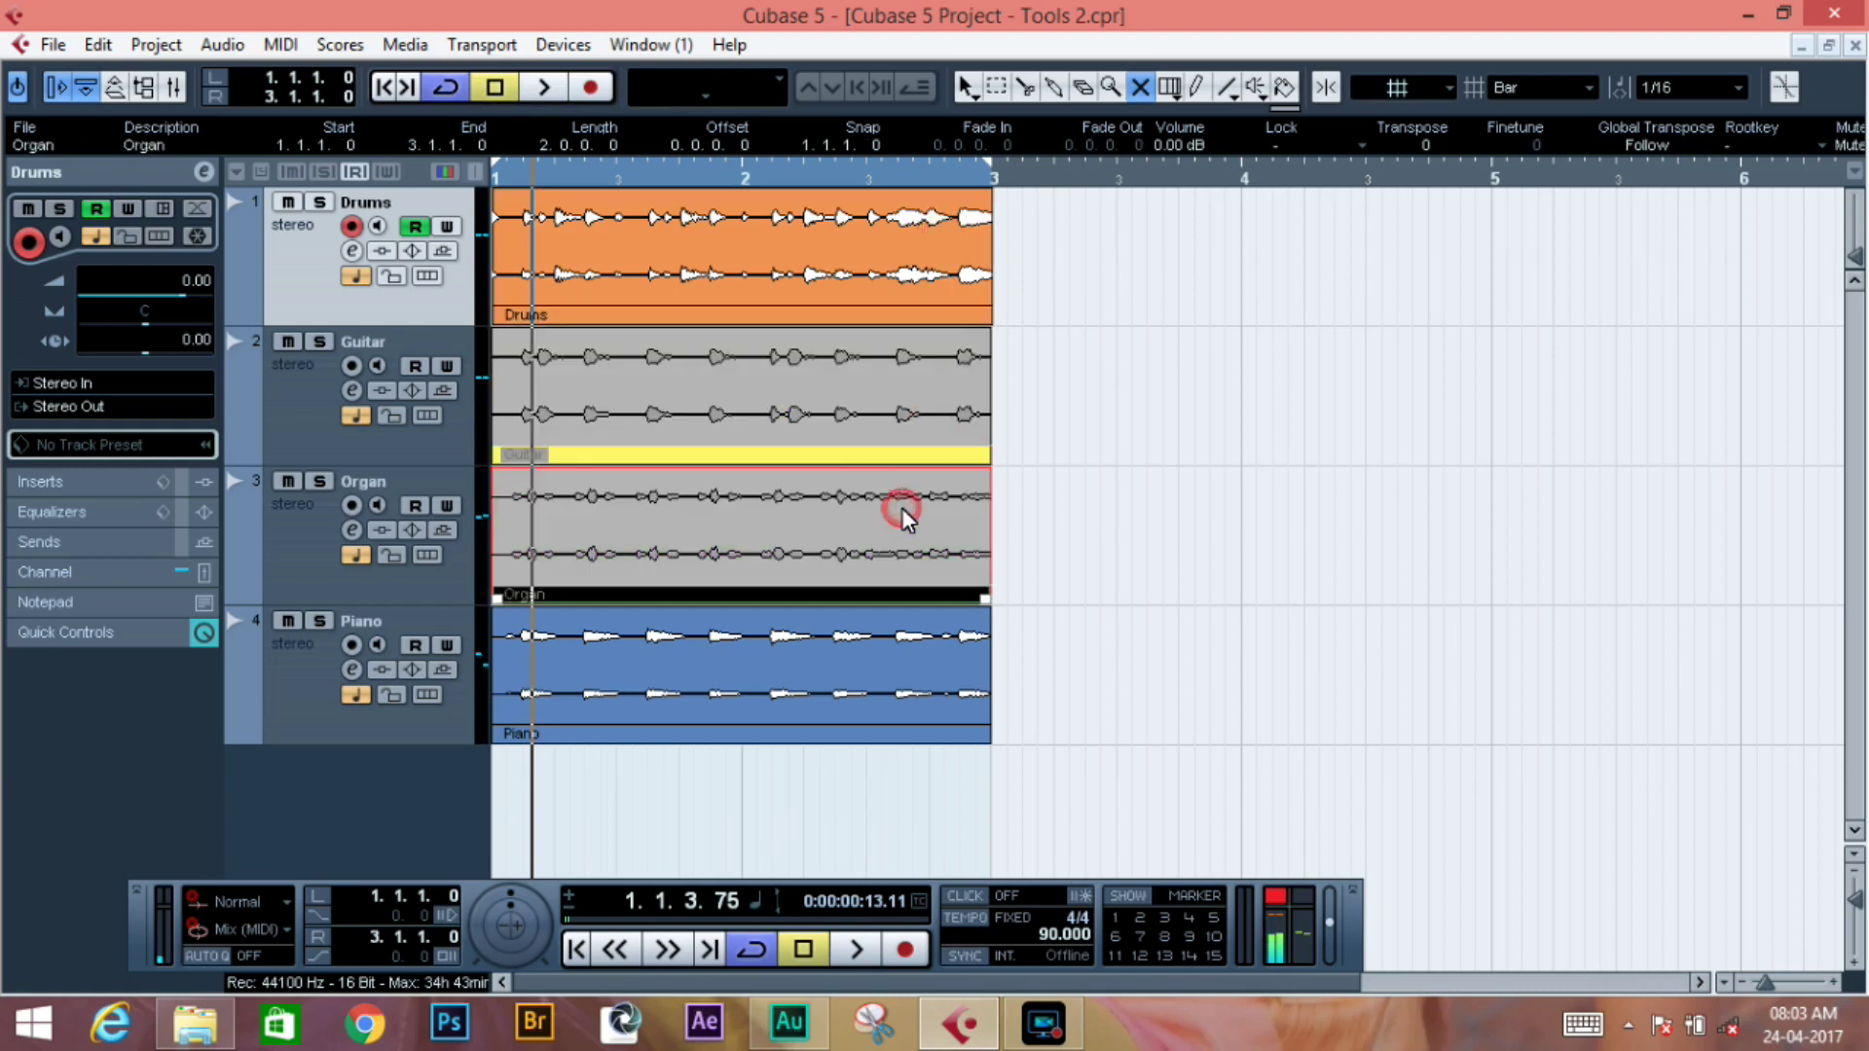
pyautogui.click(541, 91)
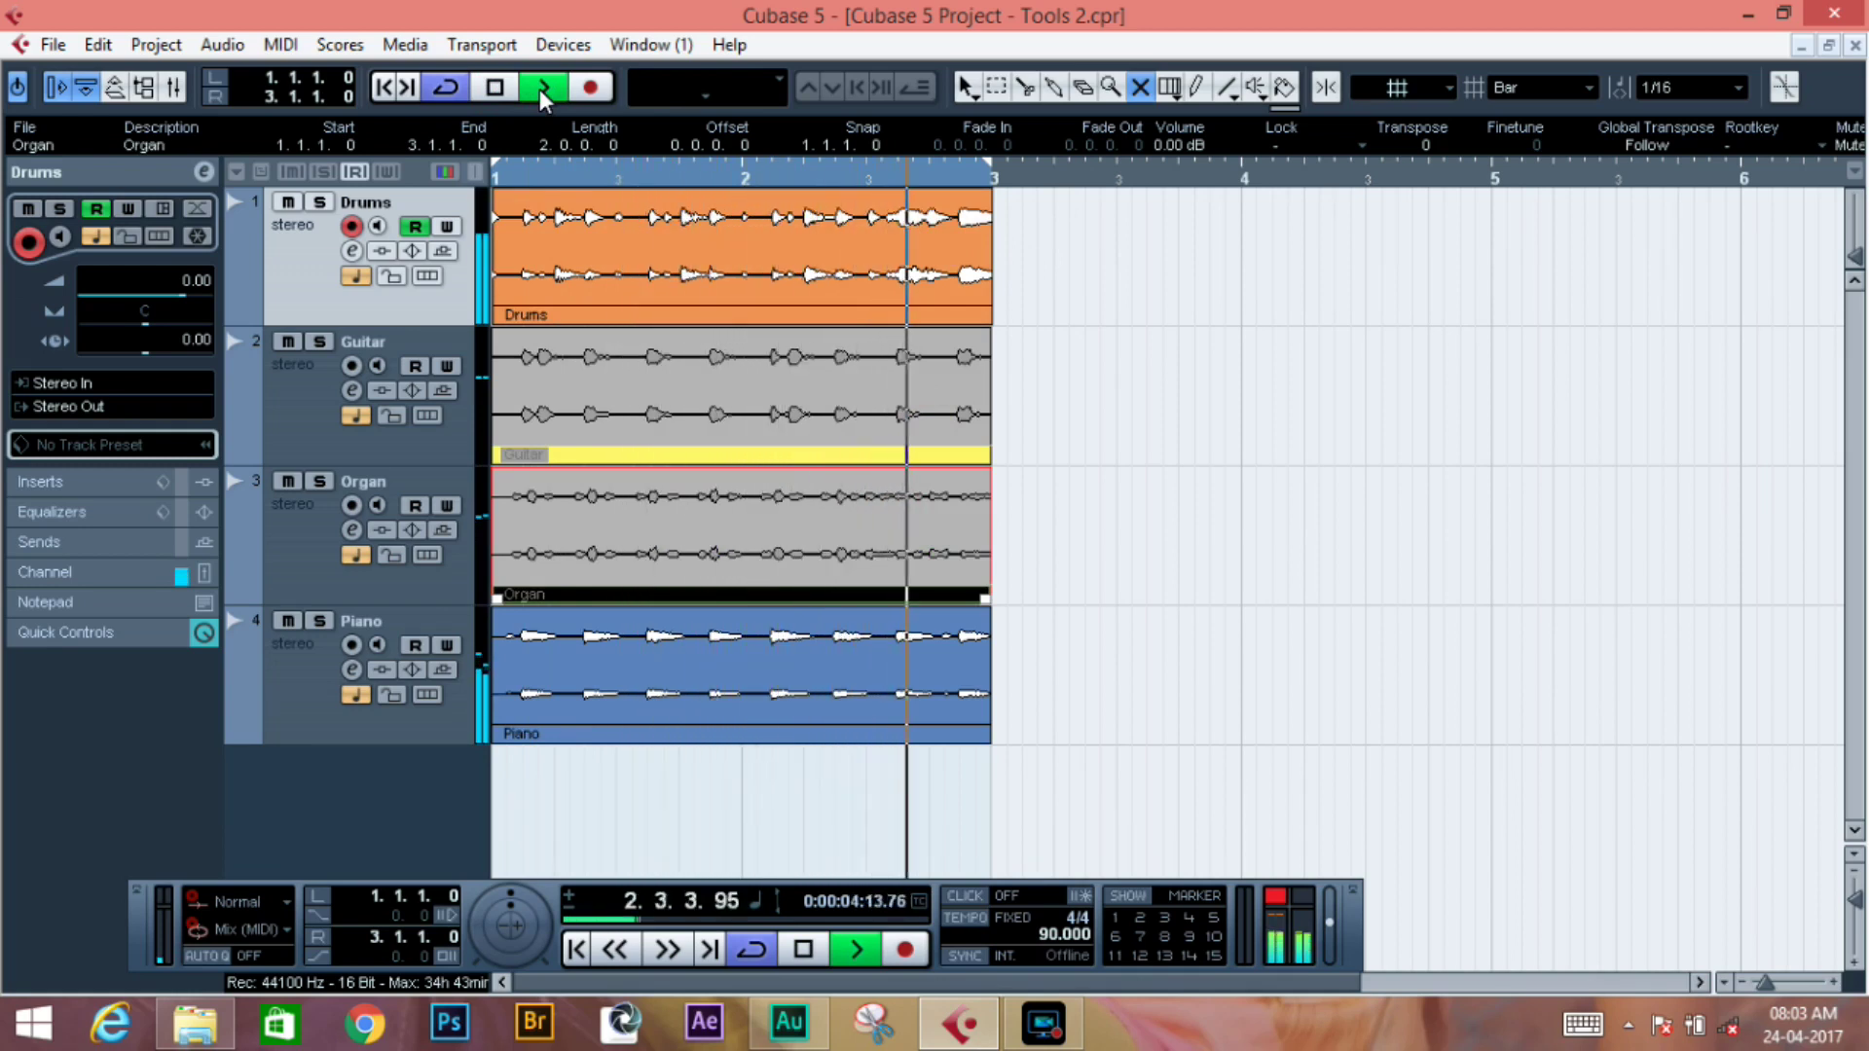
pyautogui.click(505, 85)
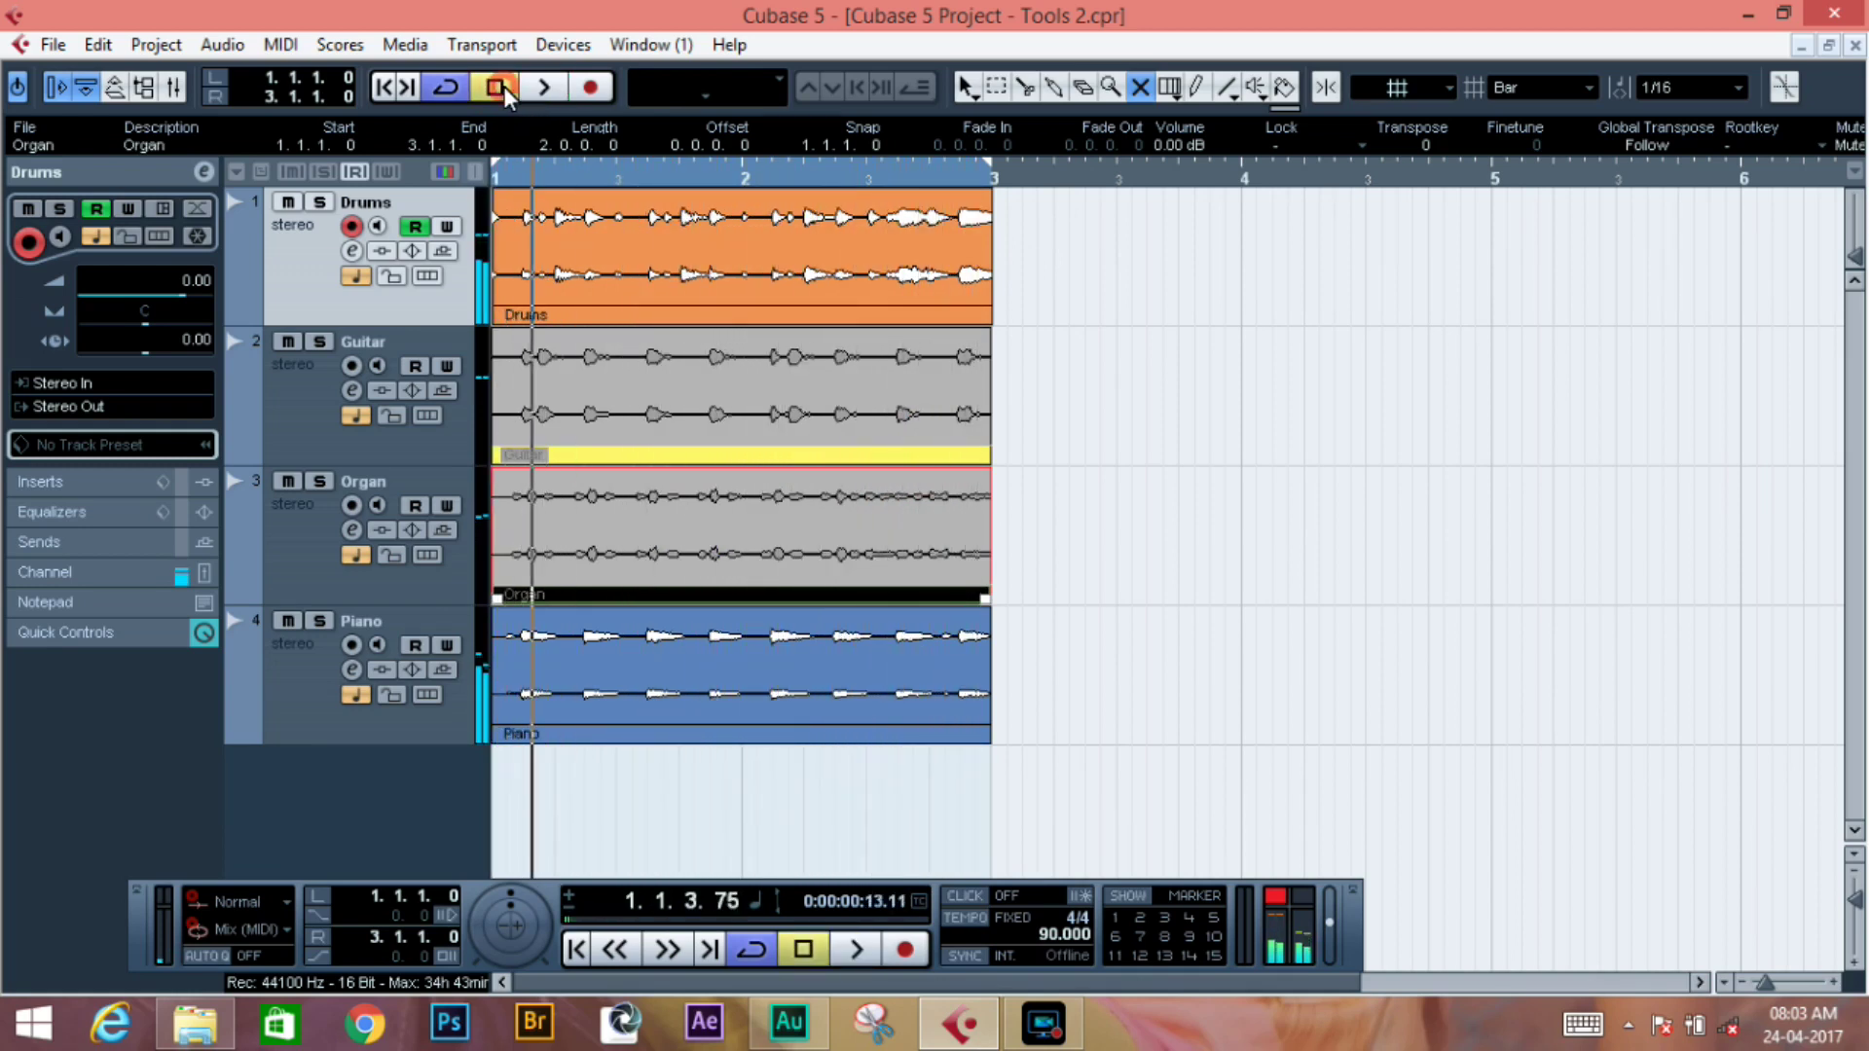
# Unmute Guitar and Organ individually, mute Drums, Guitar and Organ in one continuous sweep, and play back the Piano alone
pyautogui.click(812, 397)
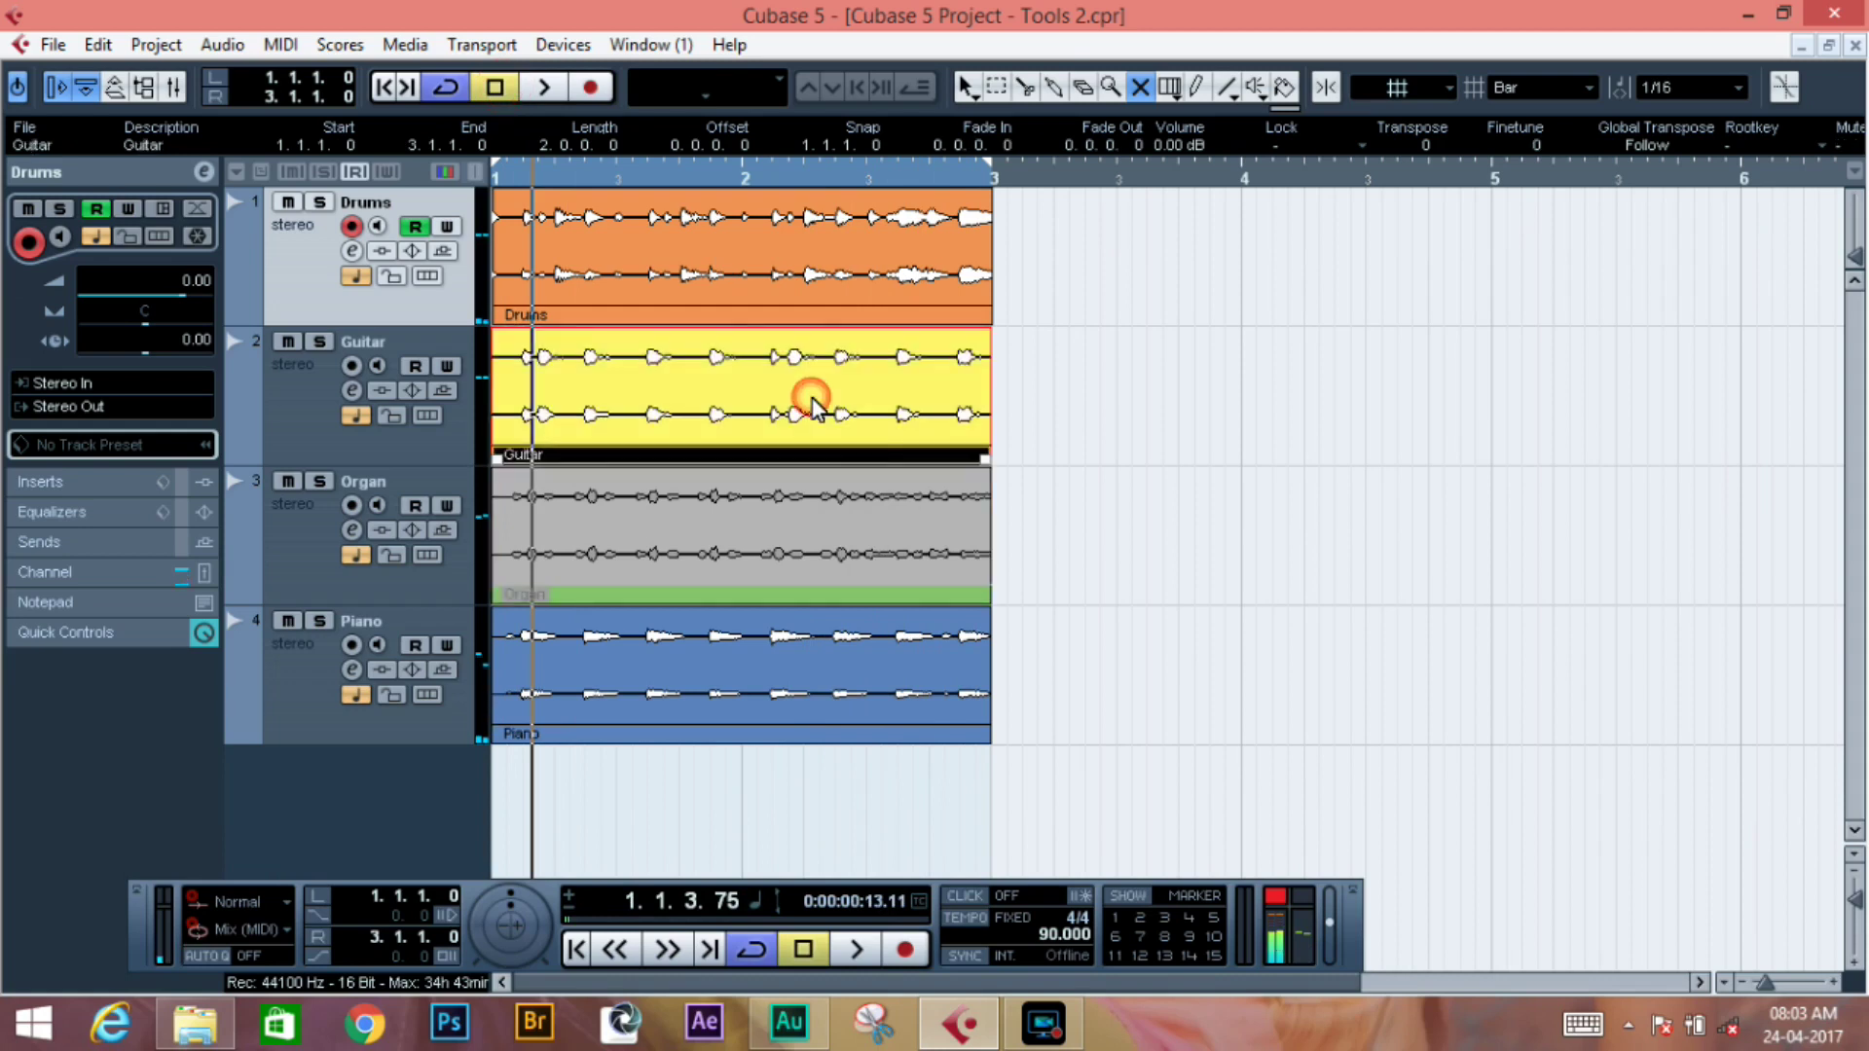
pyautogui.click(824, 533)
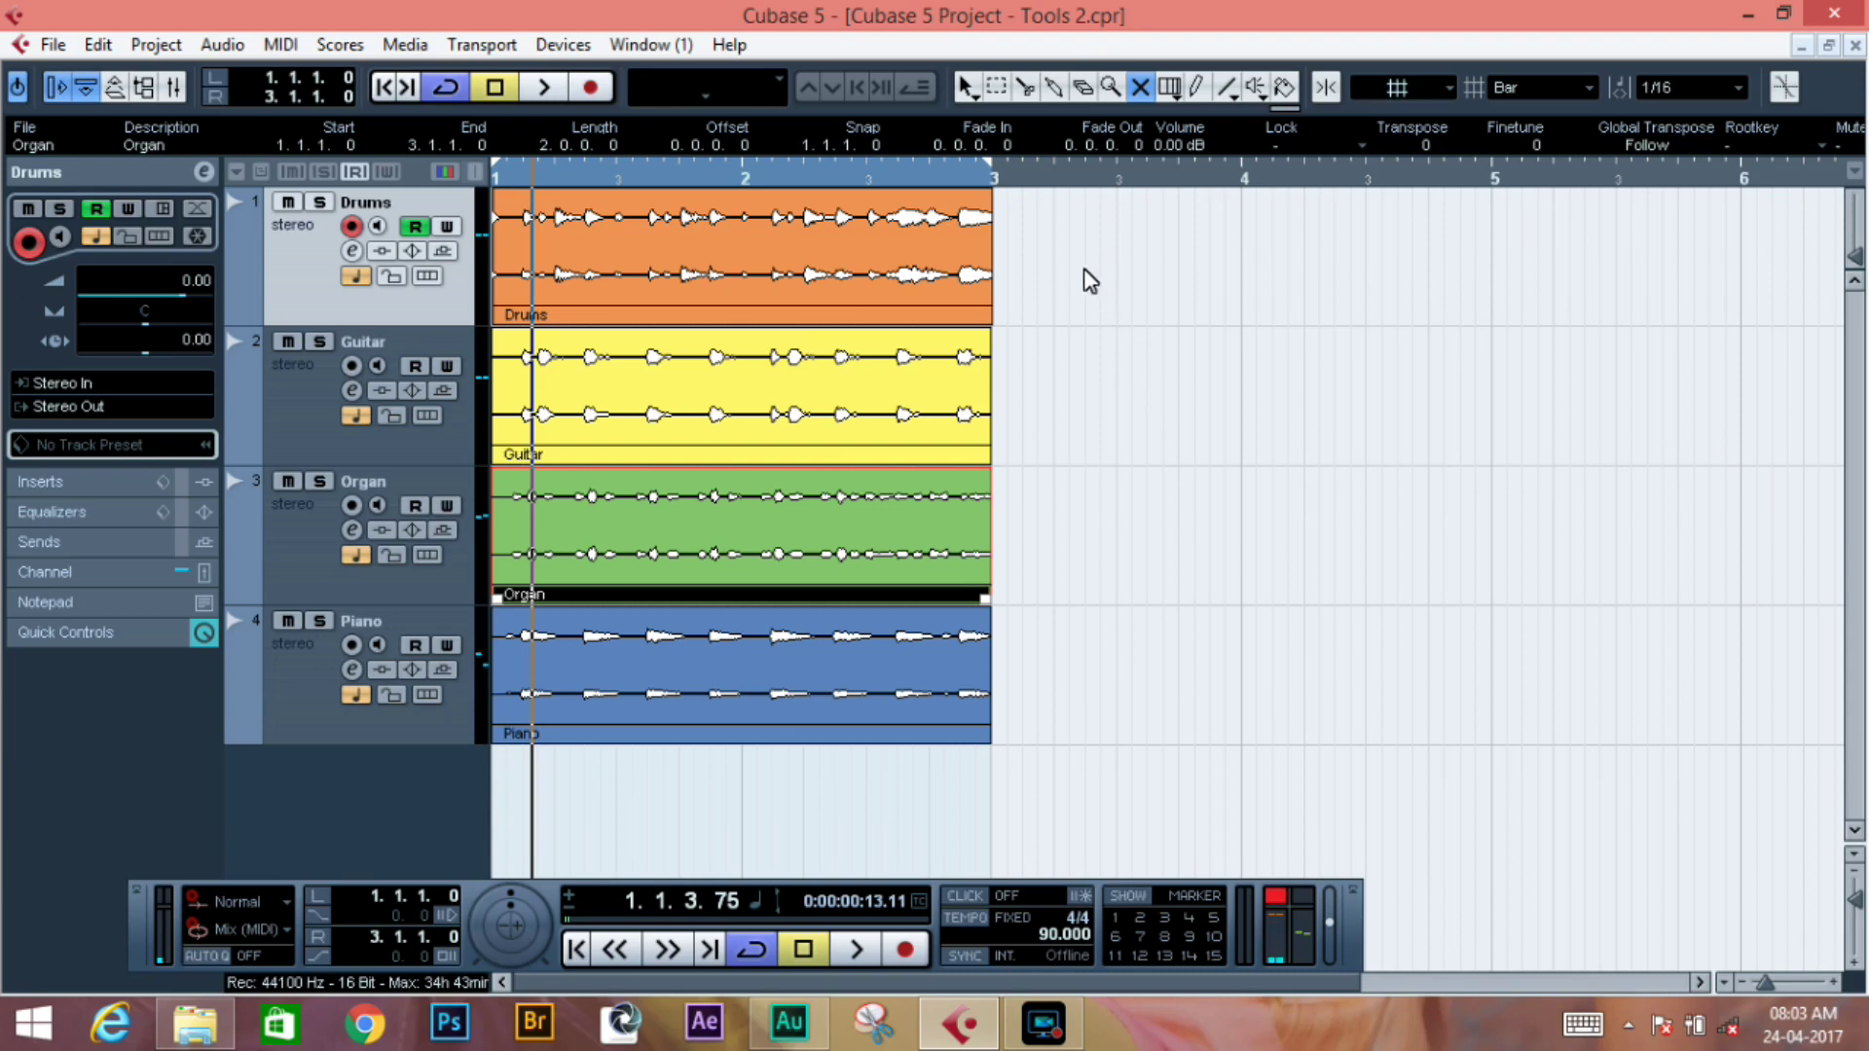
pyautogui.moveTo(929, 289); pyautogui.dragTo(925, 489)
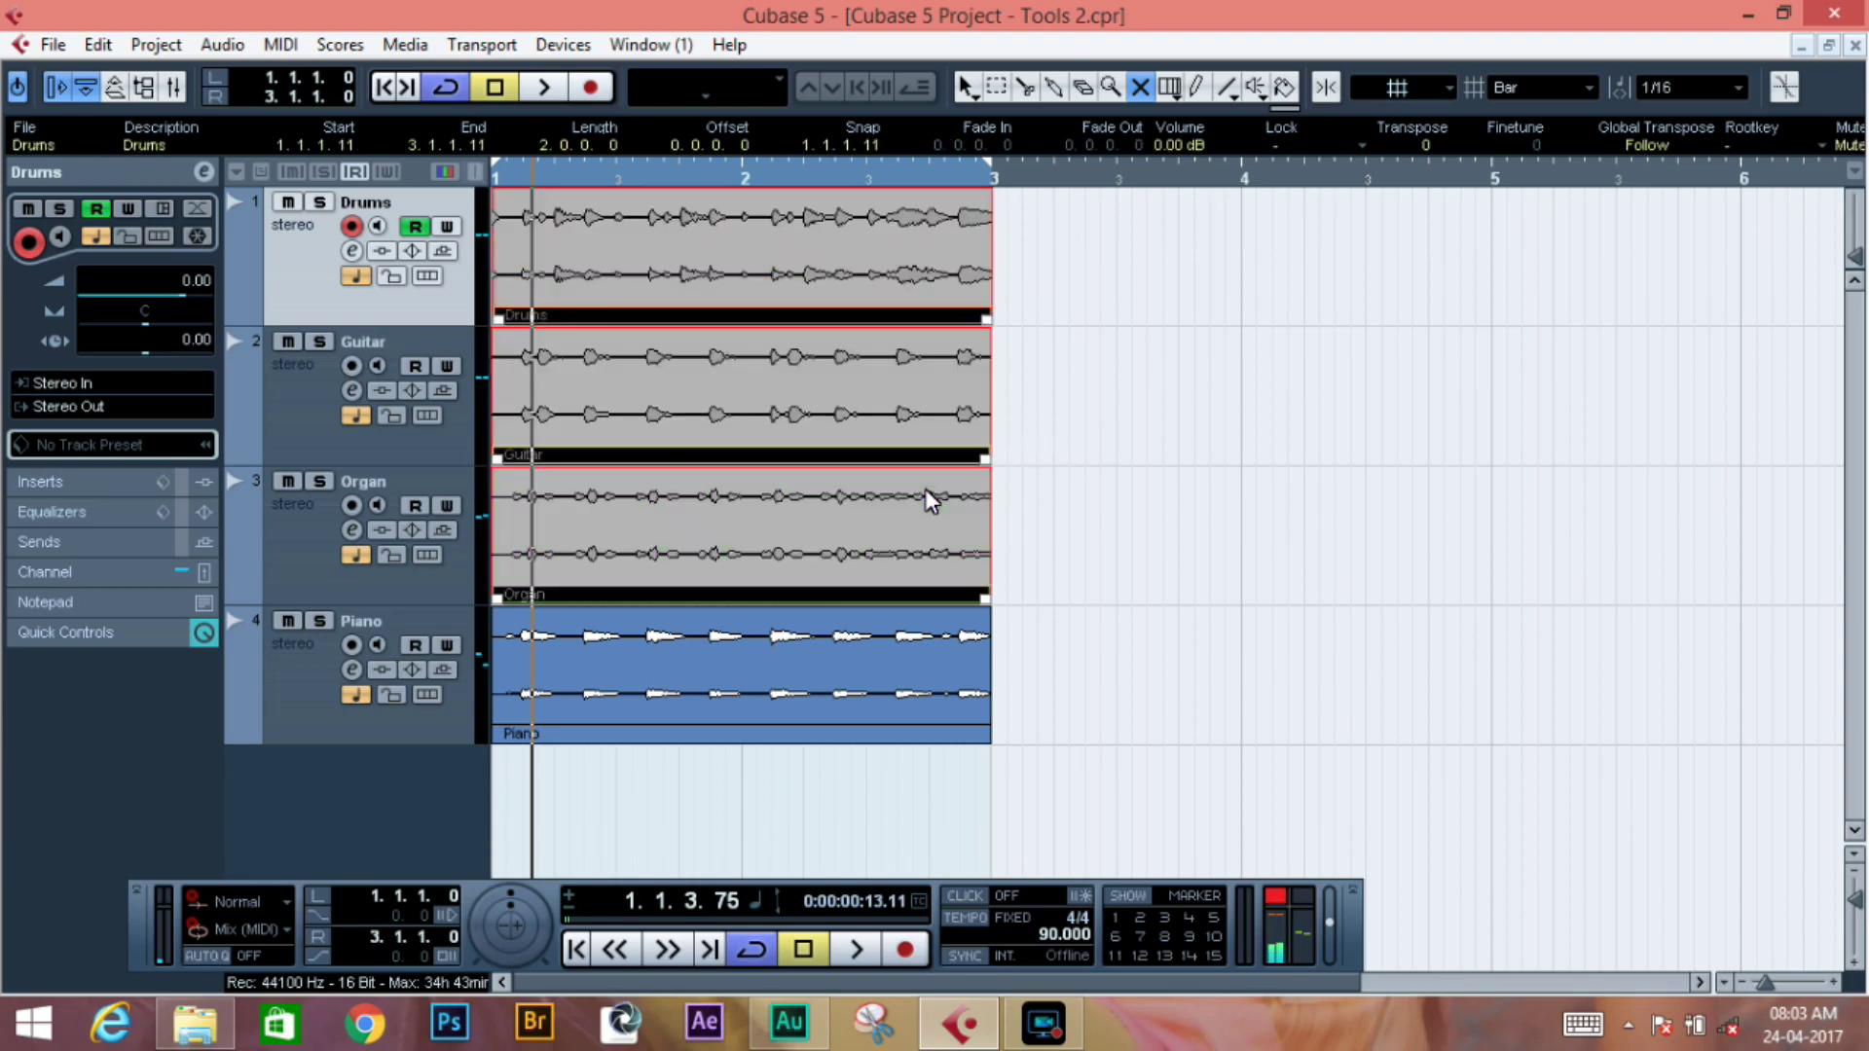
pyautogui.click(543, 95)
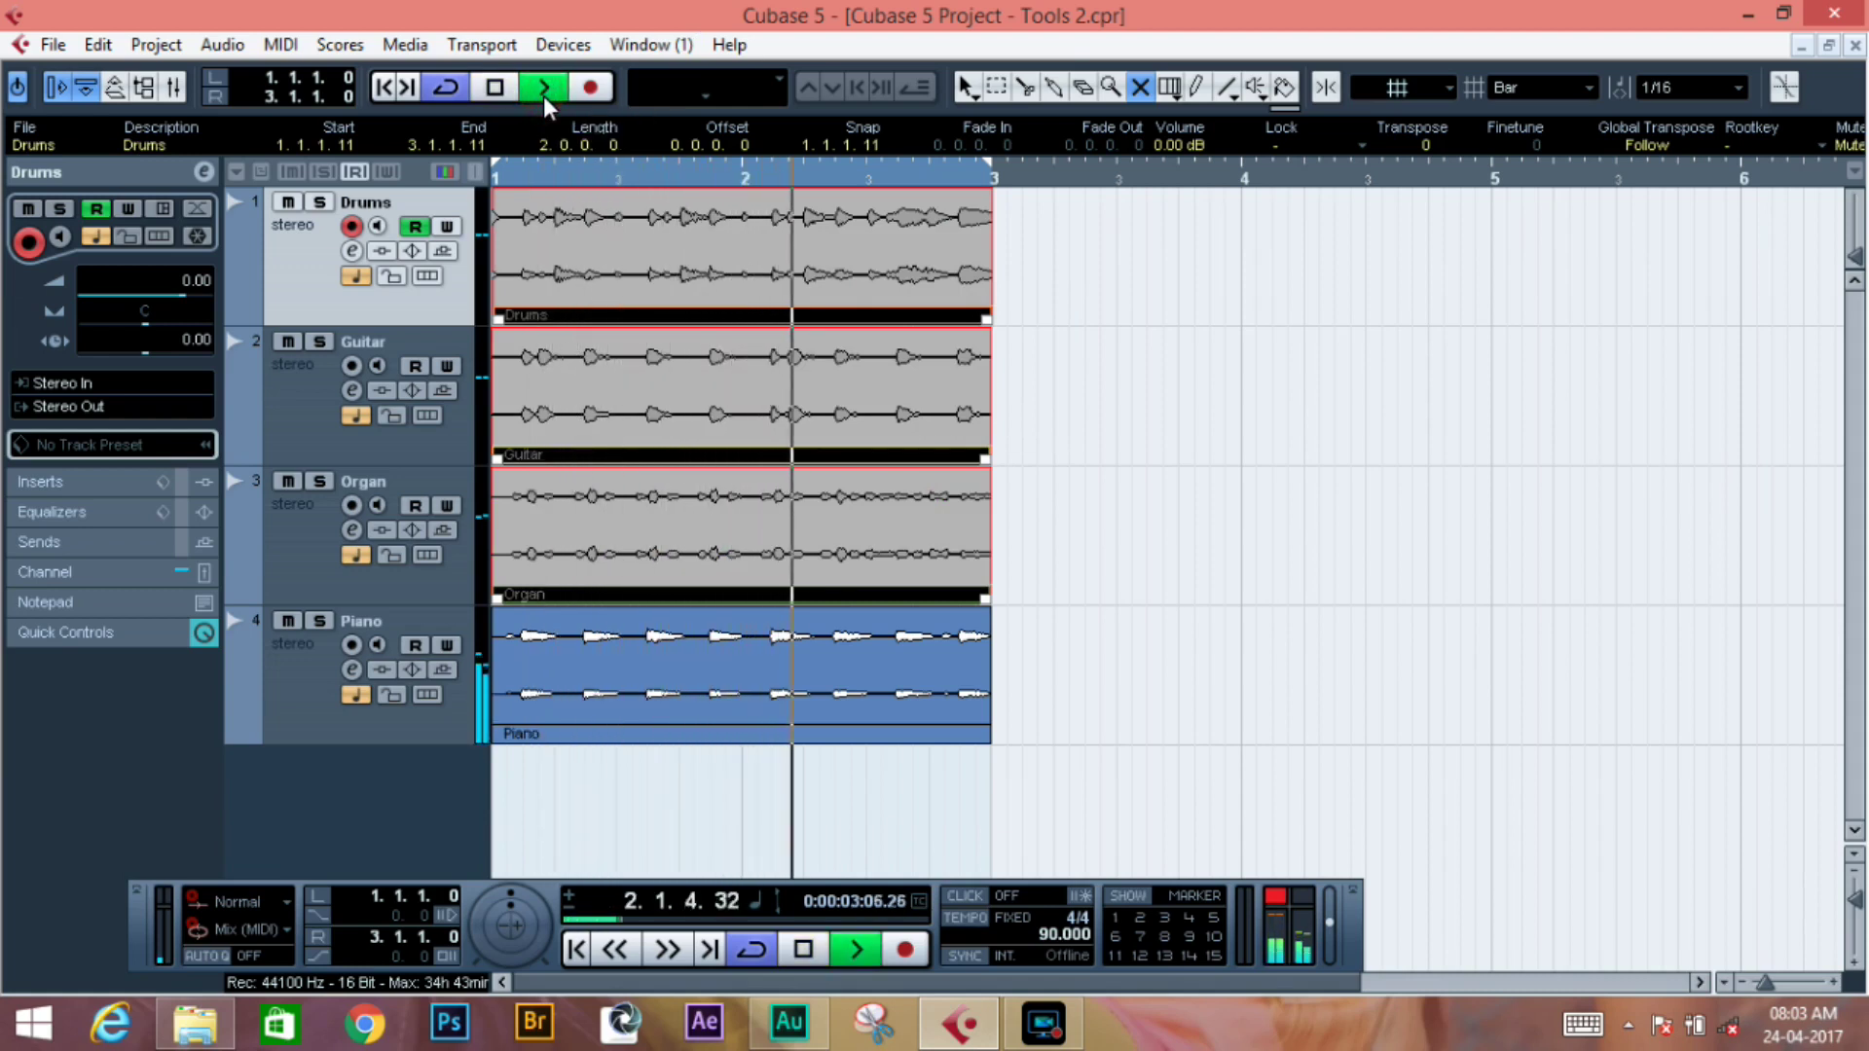
pyautogui.click(513, 90)
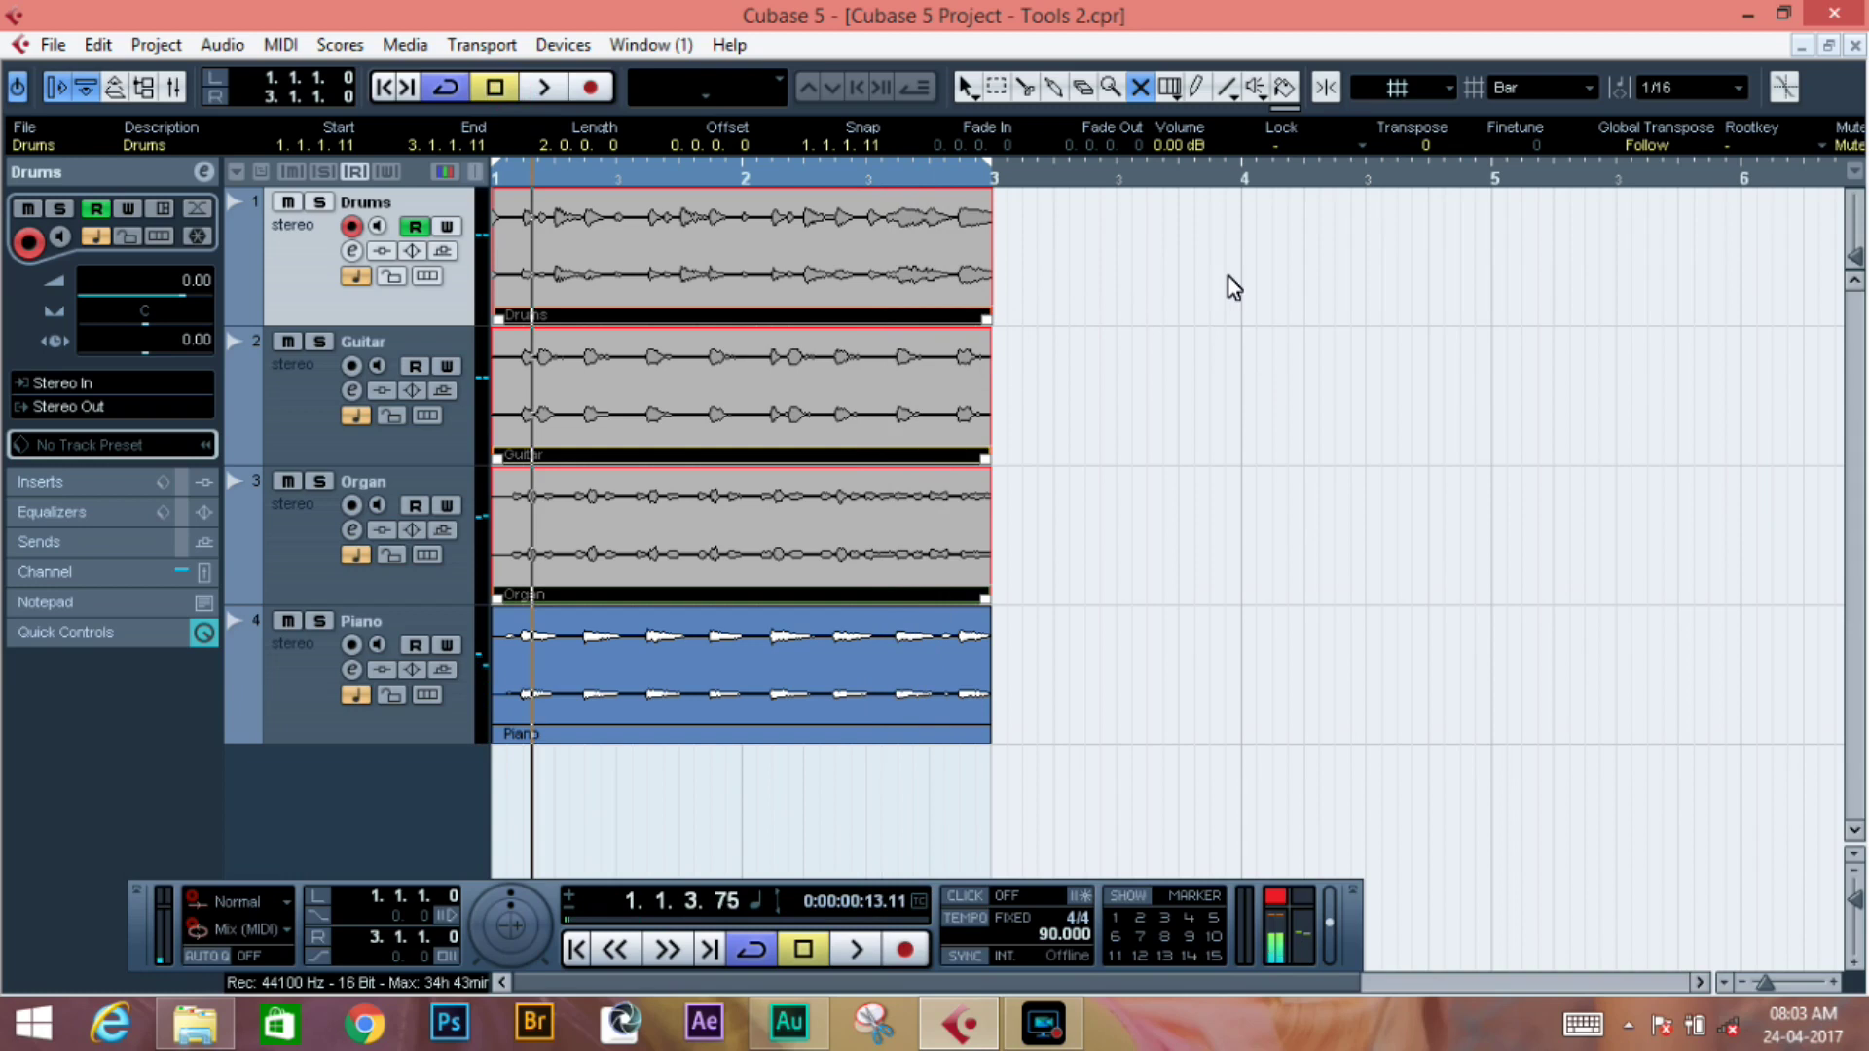
# Toggle the mute state of all four events in one sweep, muting only Piano, and play back the result
pyautogui.moveTo(1101, 234); pyautogui.dragTo(851, 851)
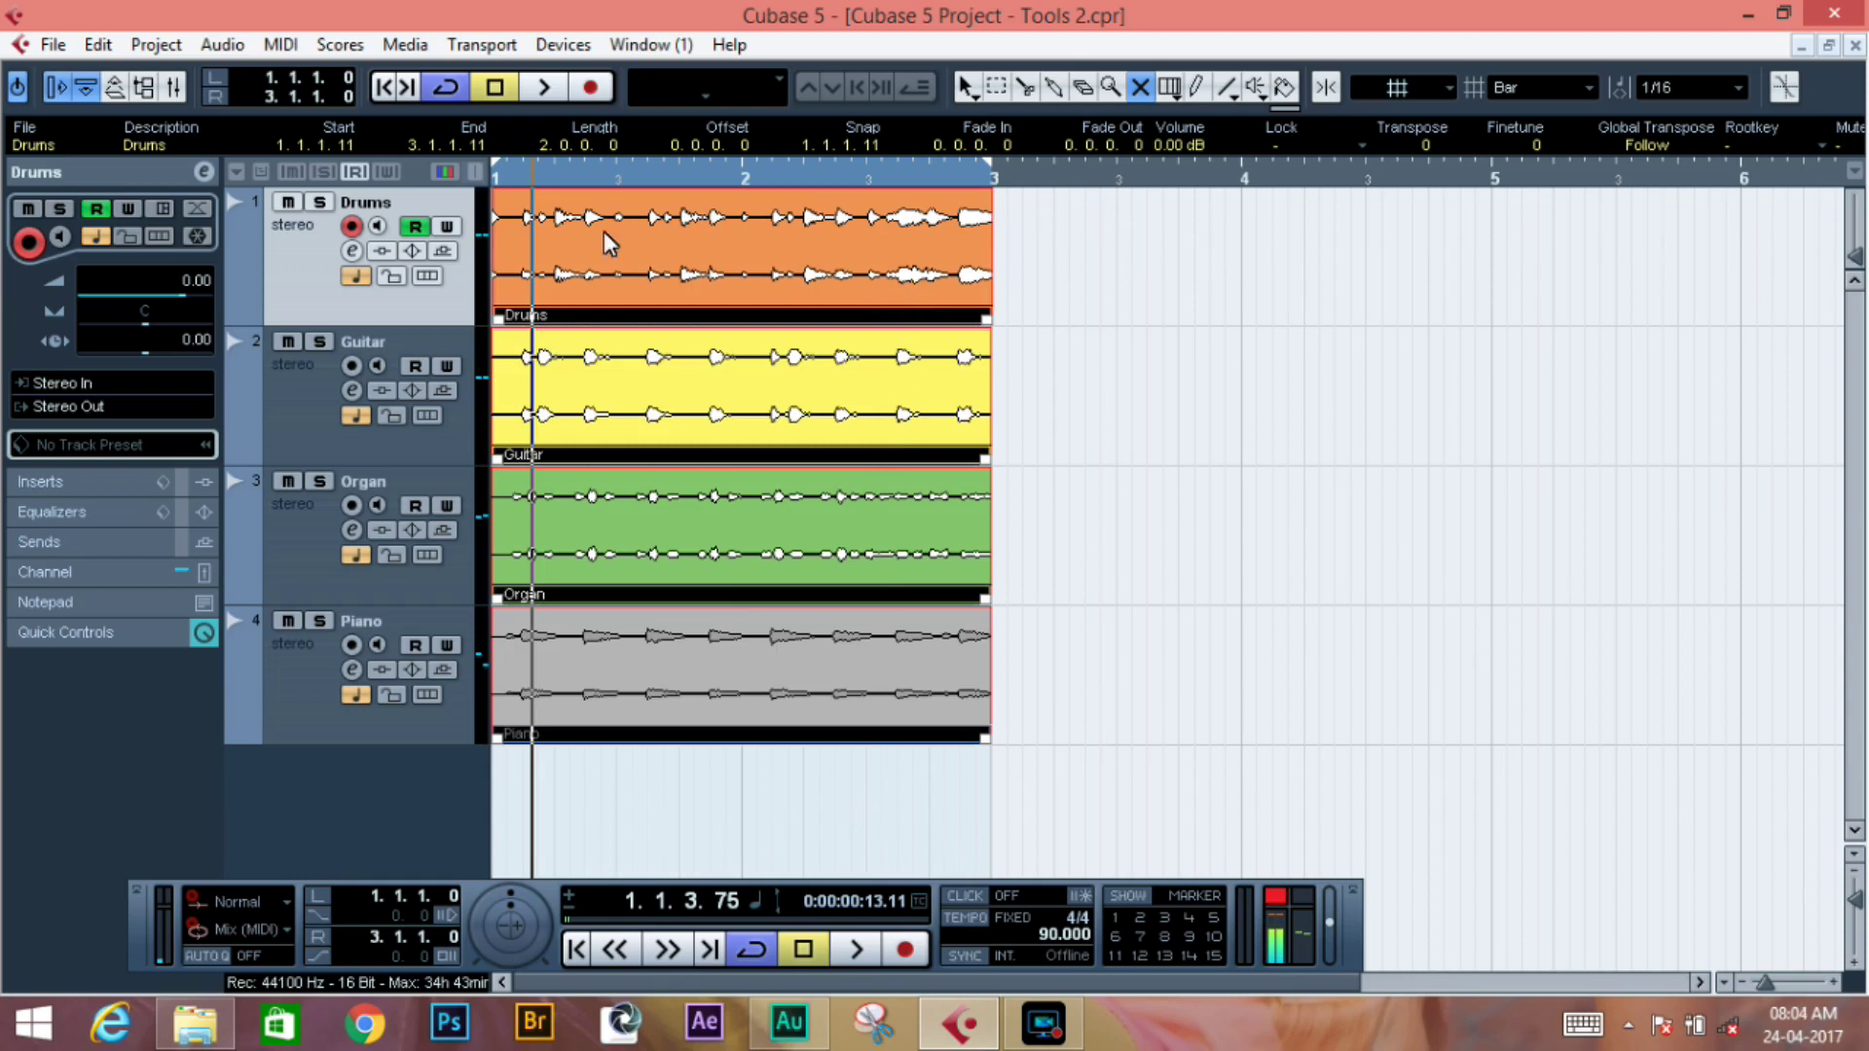
pyautogui.click(543, 88)
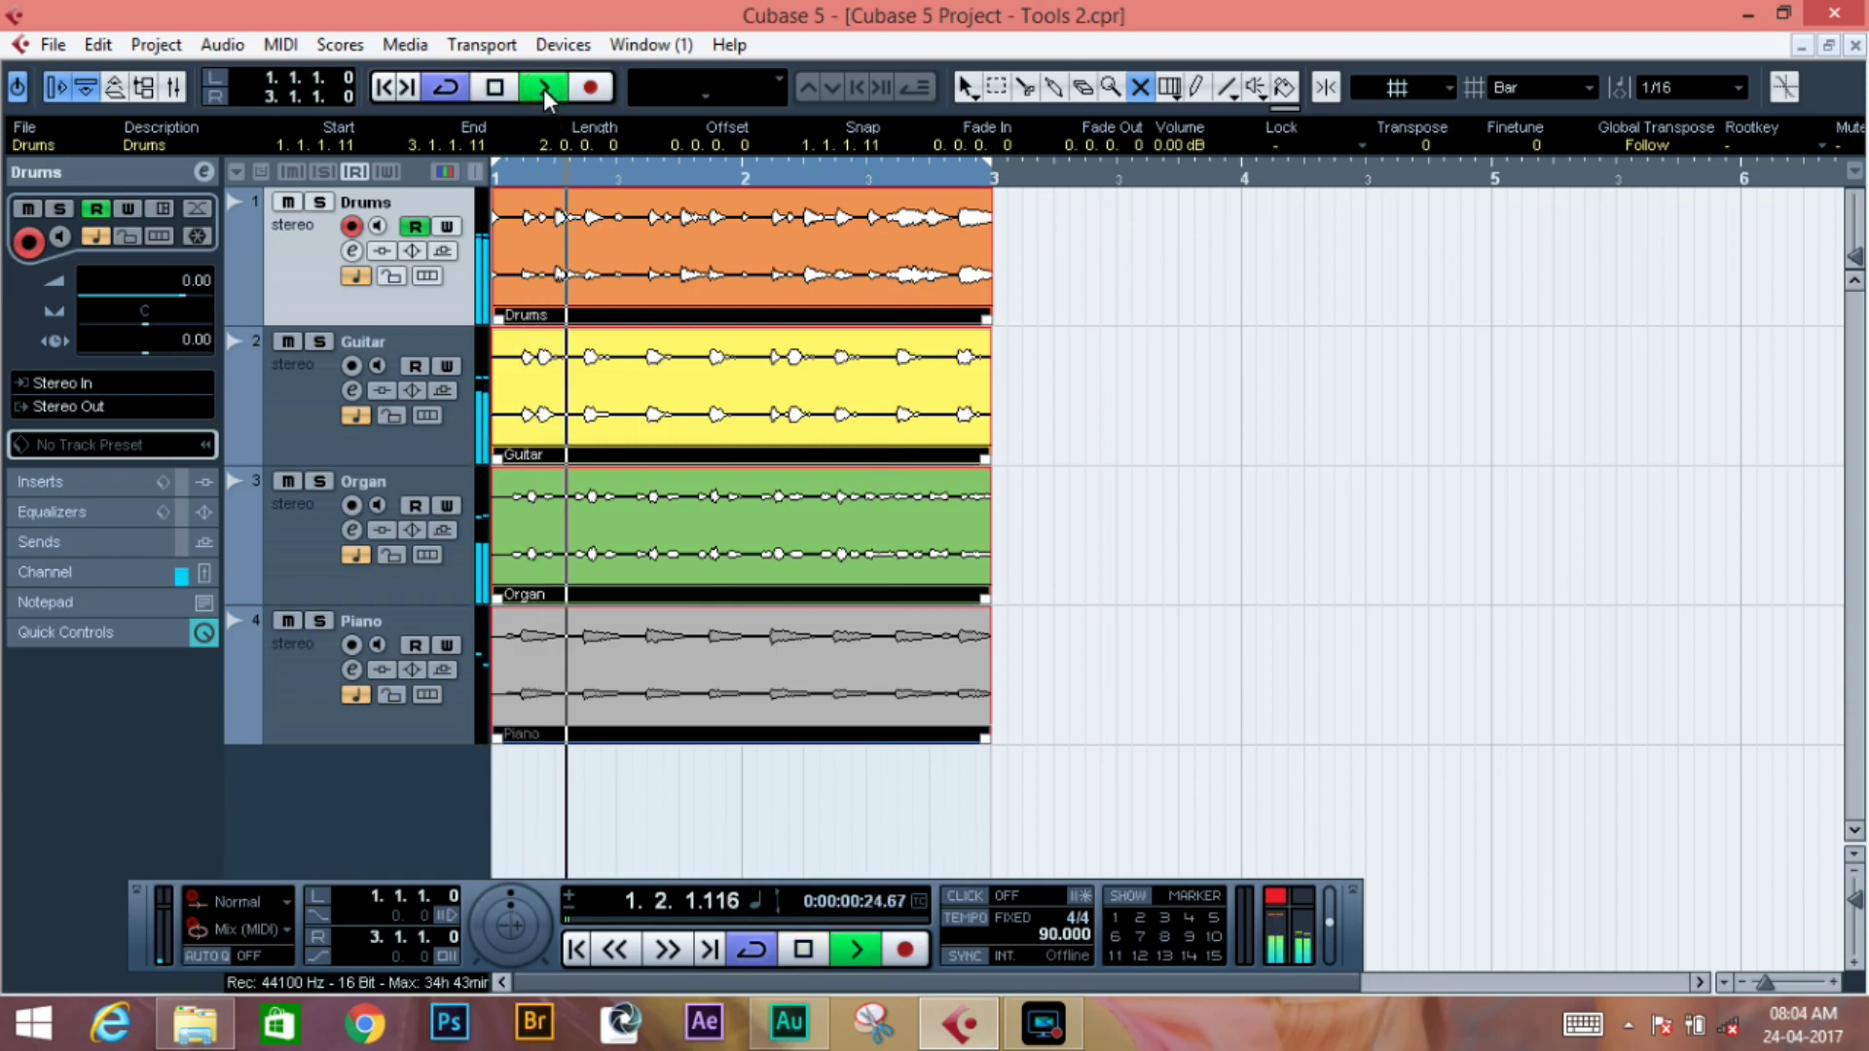
pyautogui.click(485, 96)
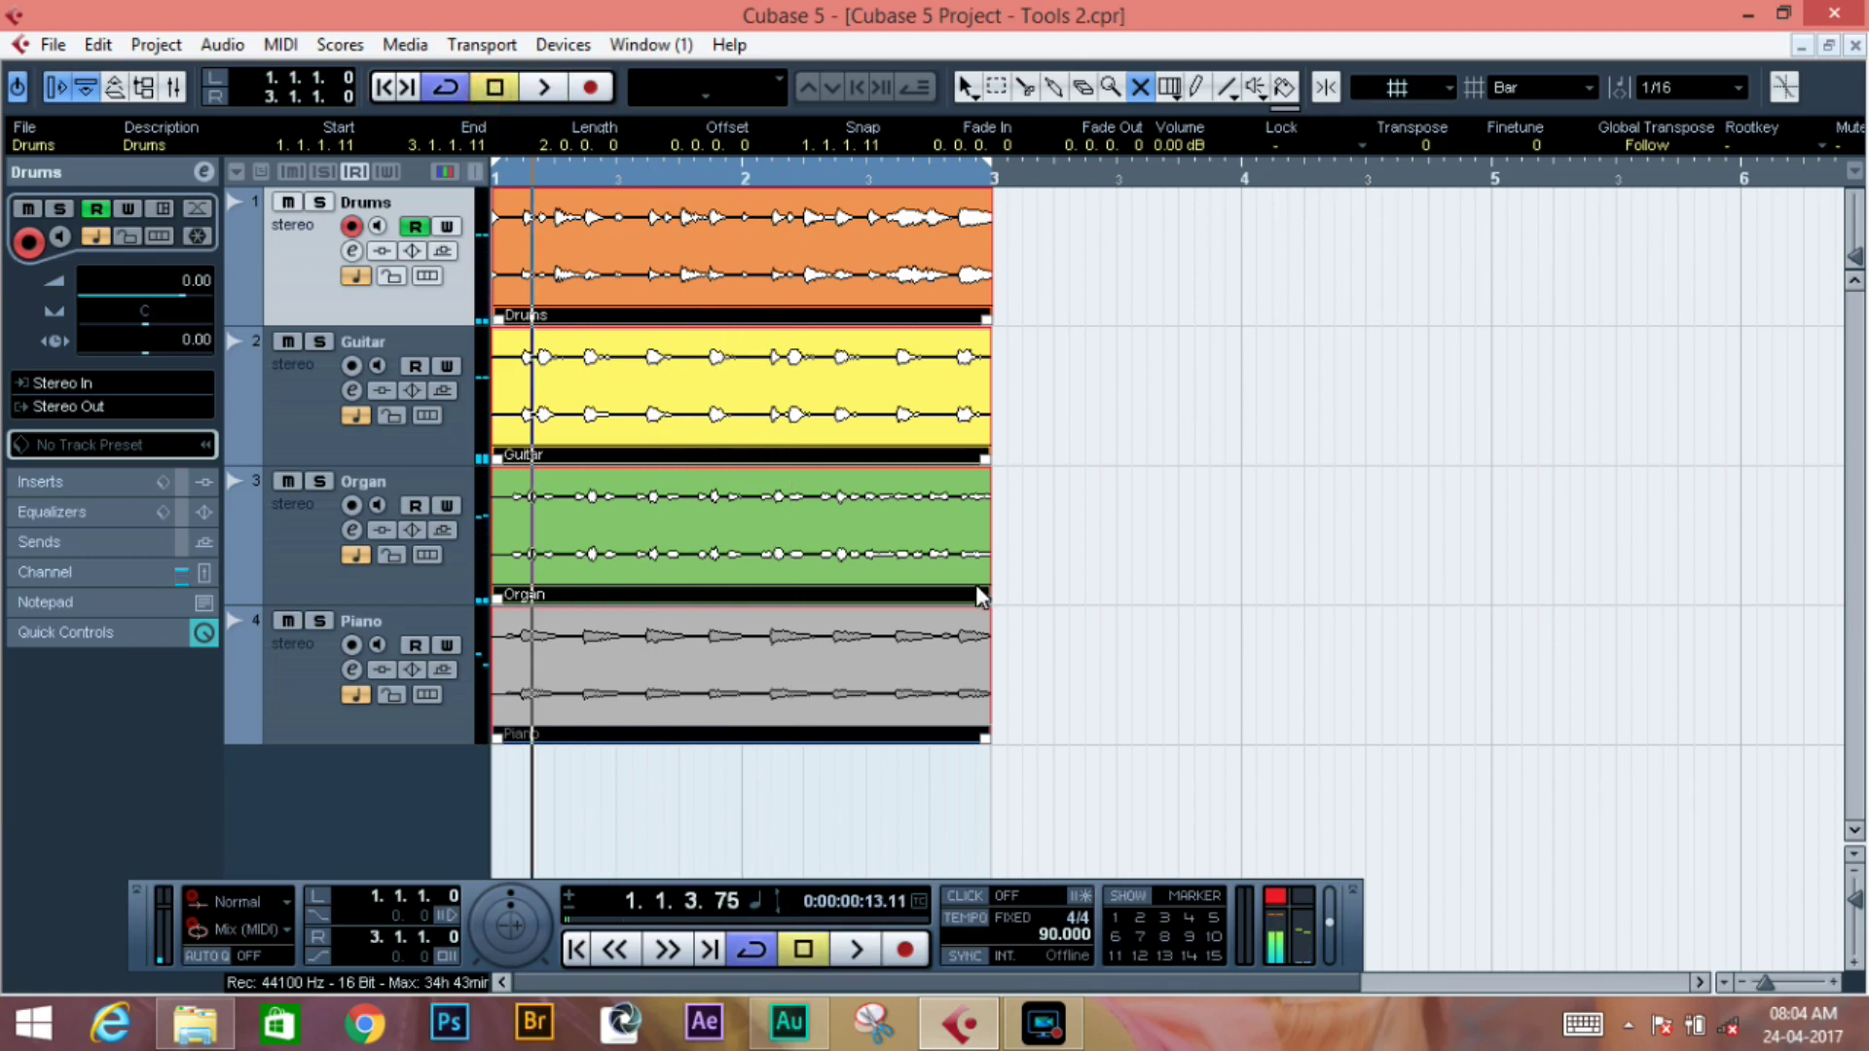
# Clear the event selection and unmute the Piano event with the Mute tool
pyautogui.press('1')
pyautogui.click(948, 614)
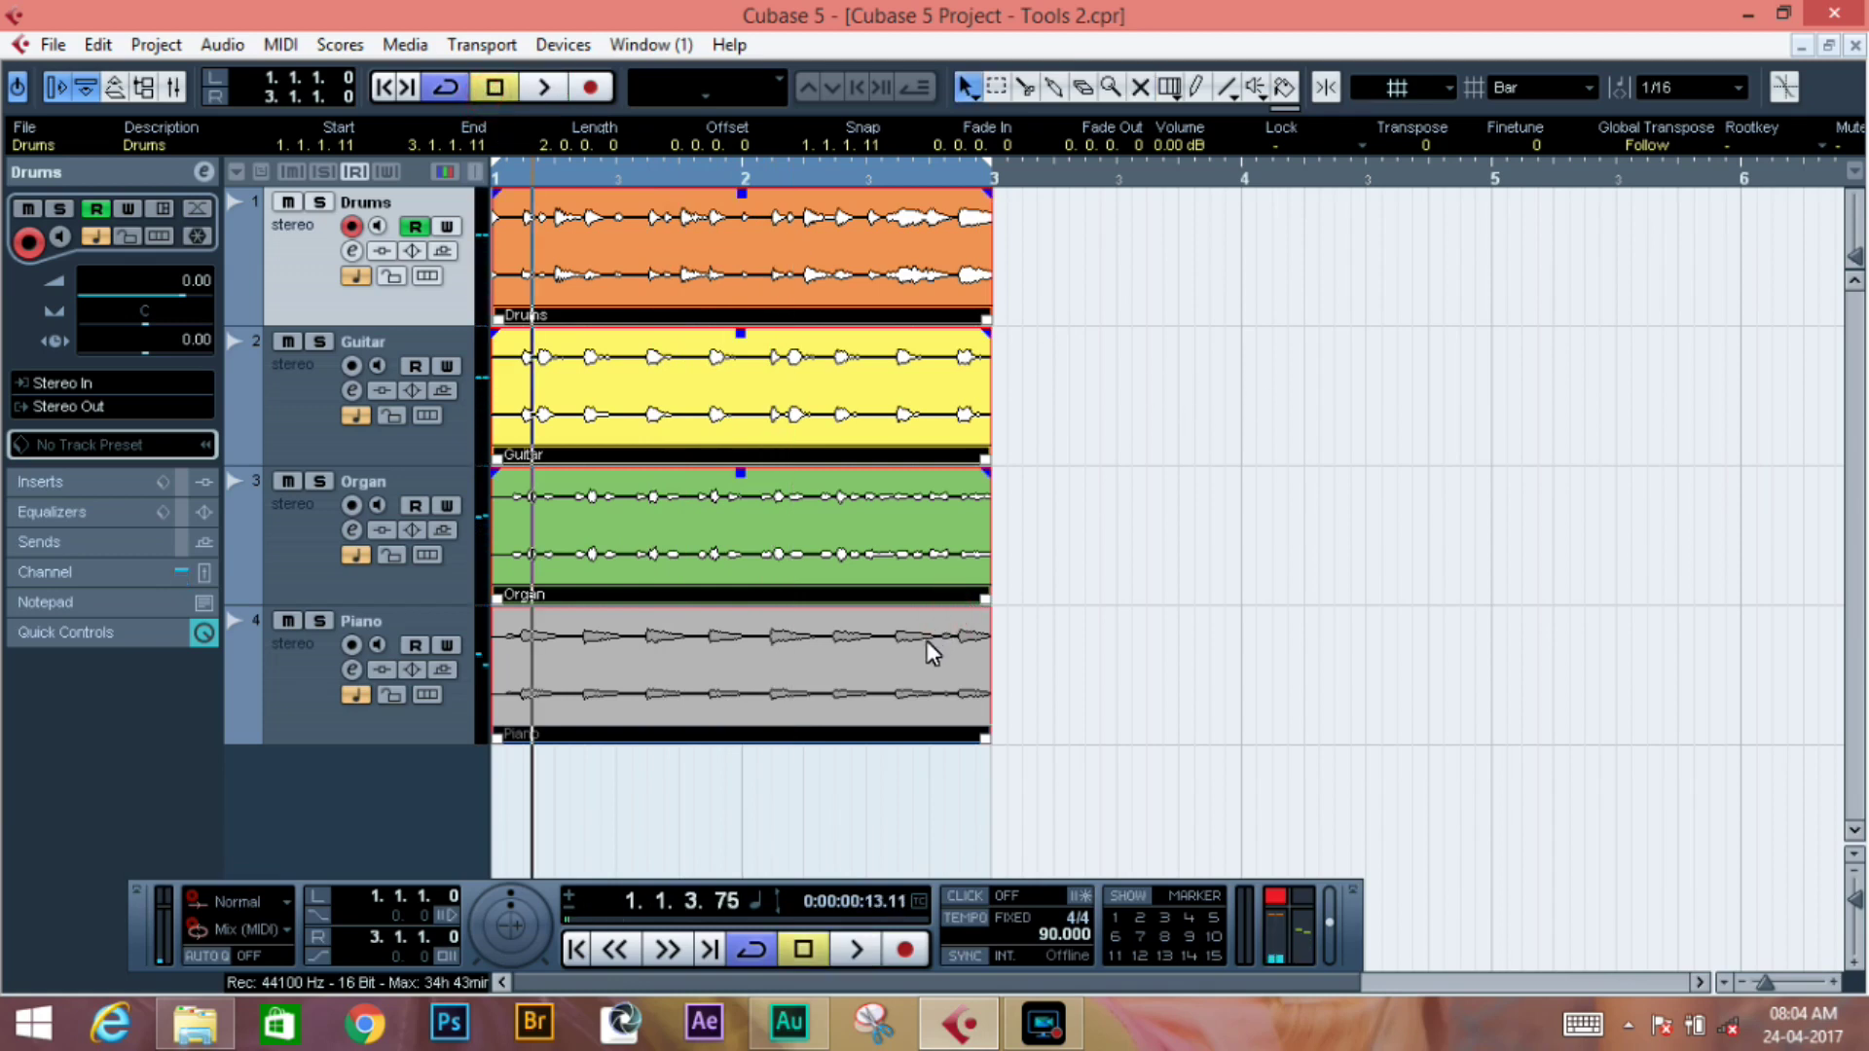
pyautogui.click(1213, 425)
pyautogui.click(1142, 93)
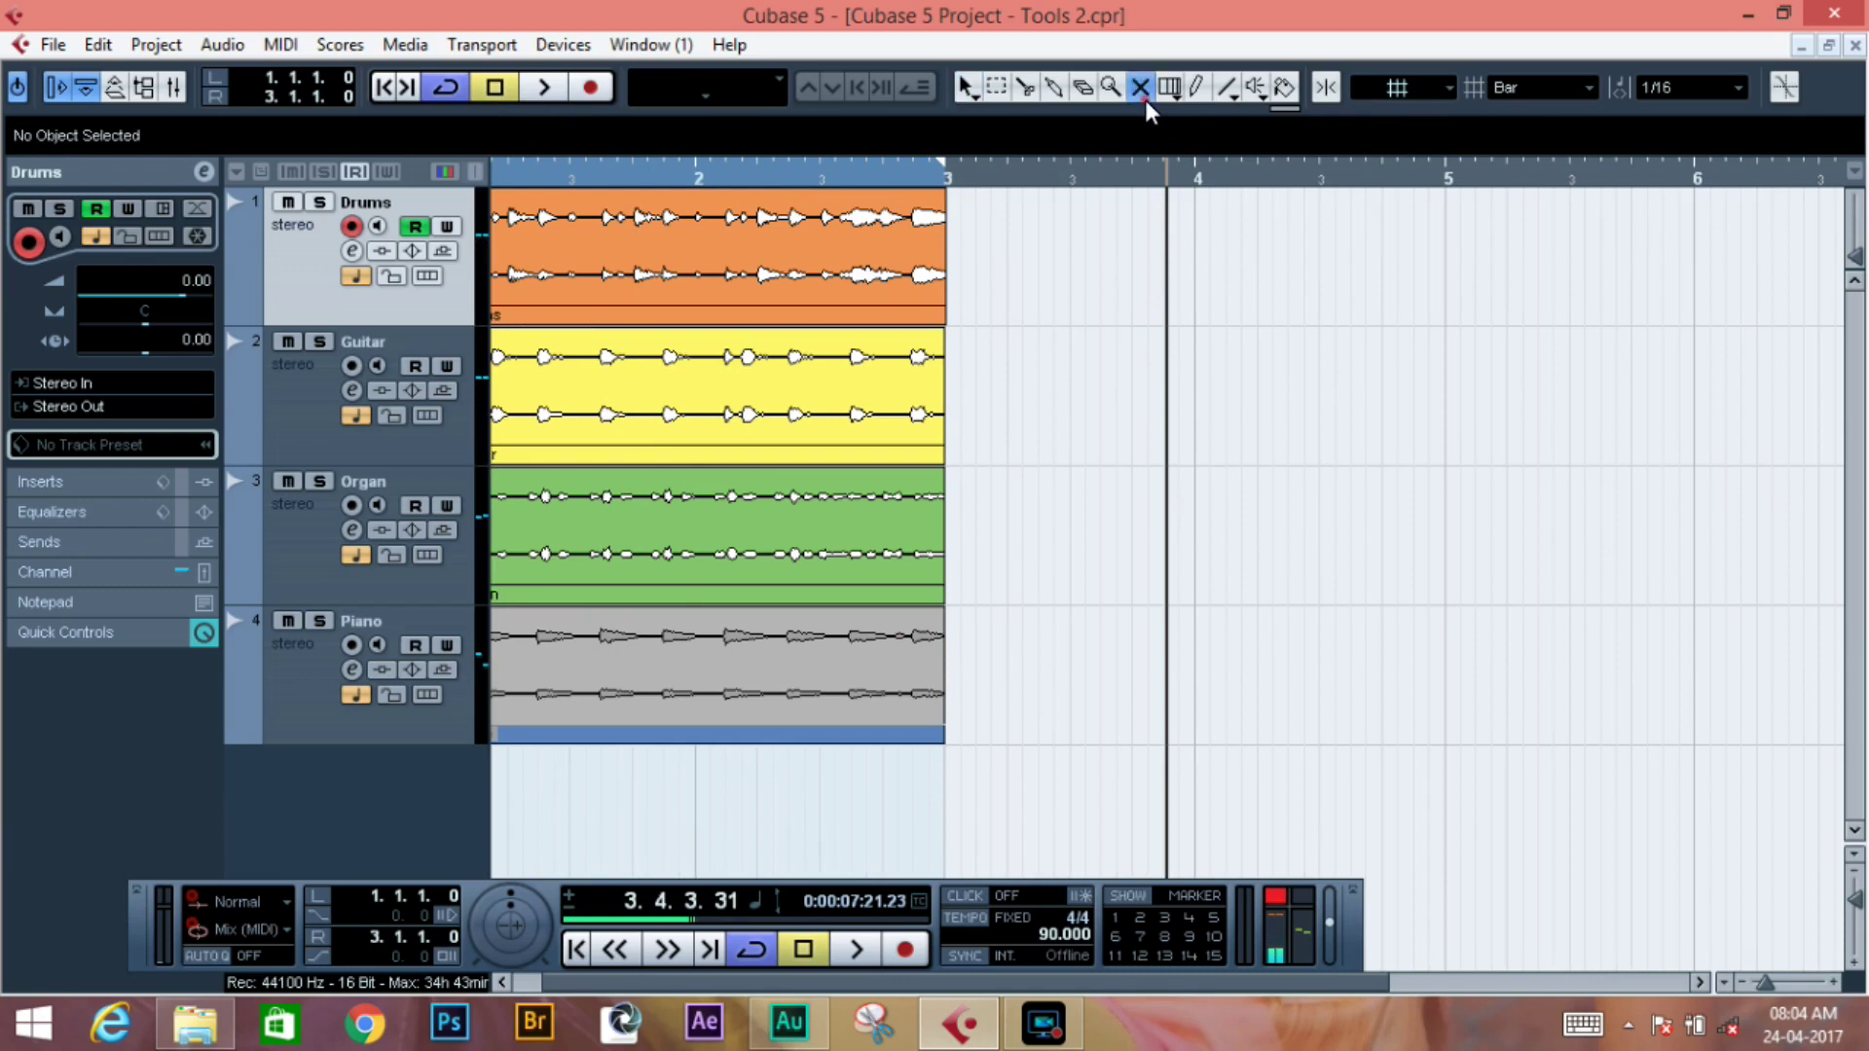
pyautogui.press('1')
pyautogui.click(862, 644)
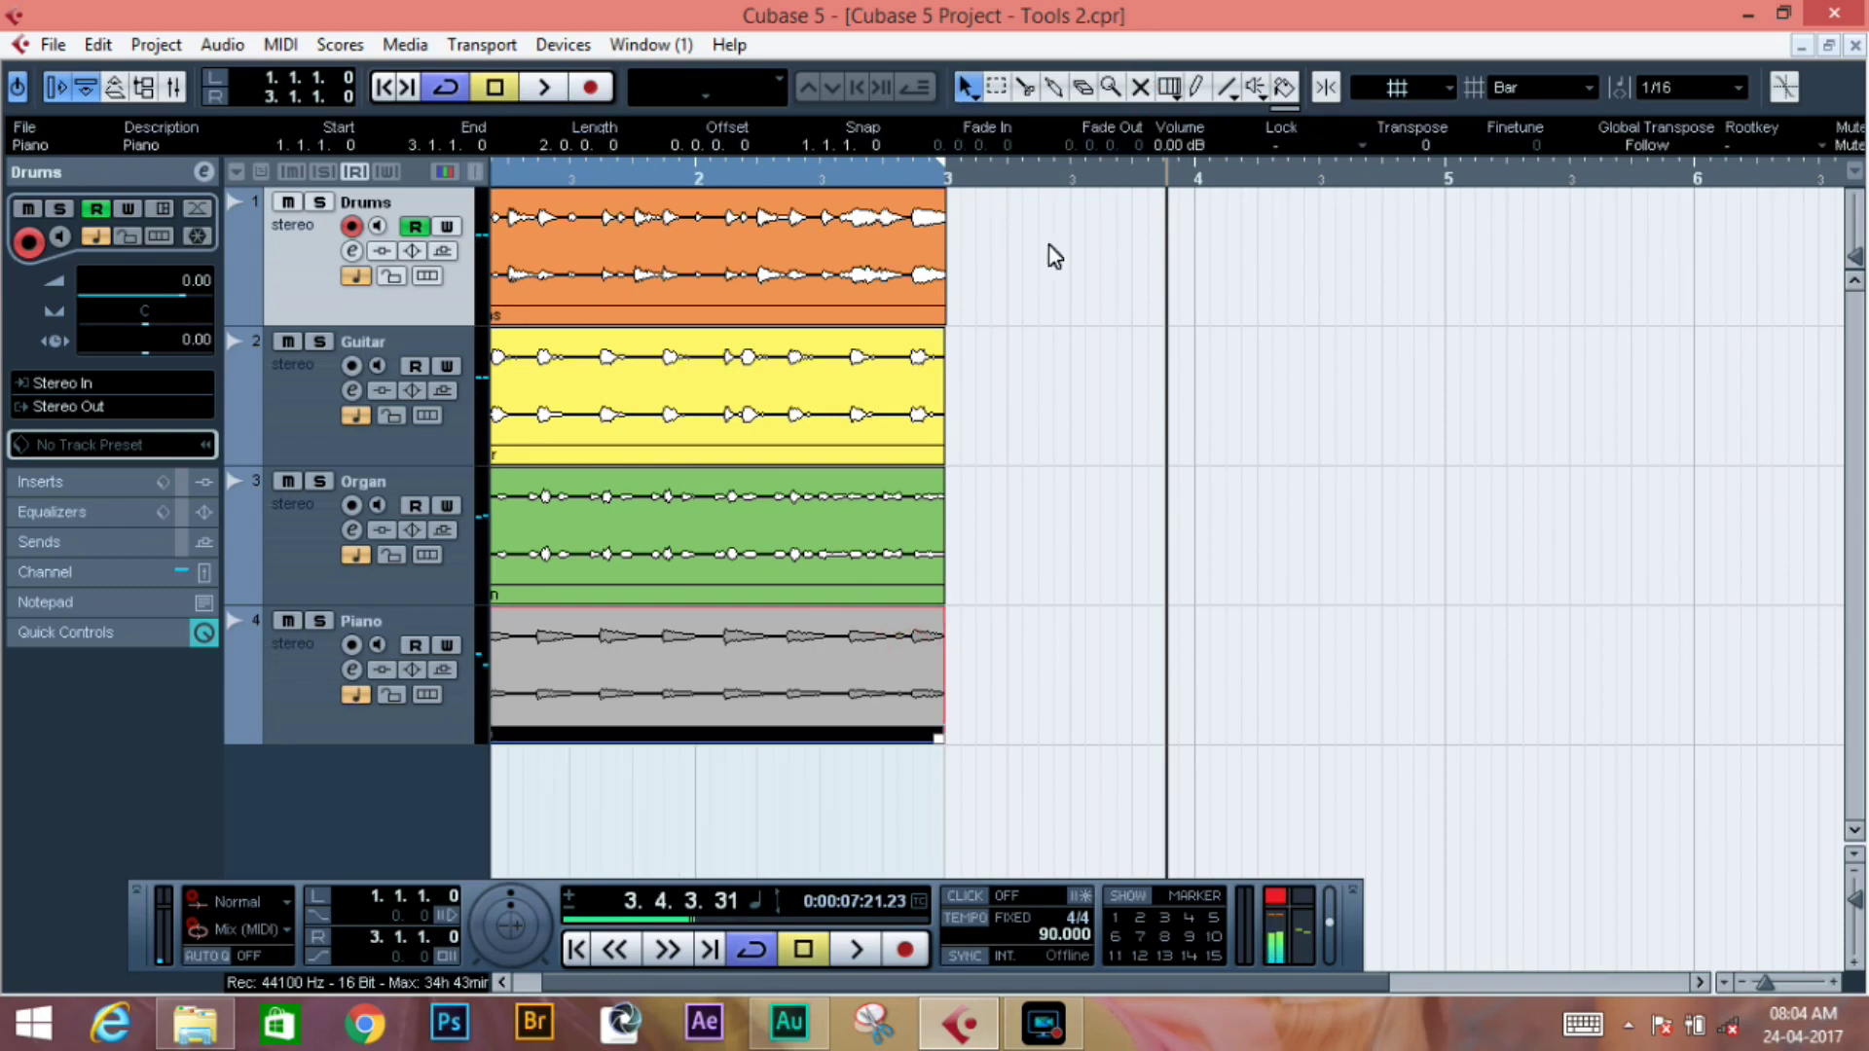
pyautogui.click(1142, 88)
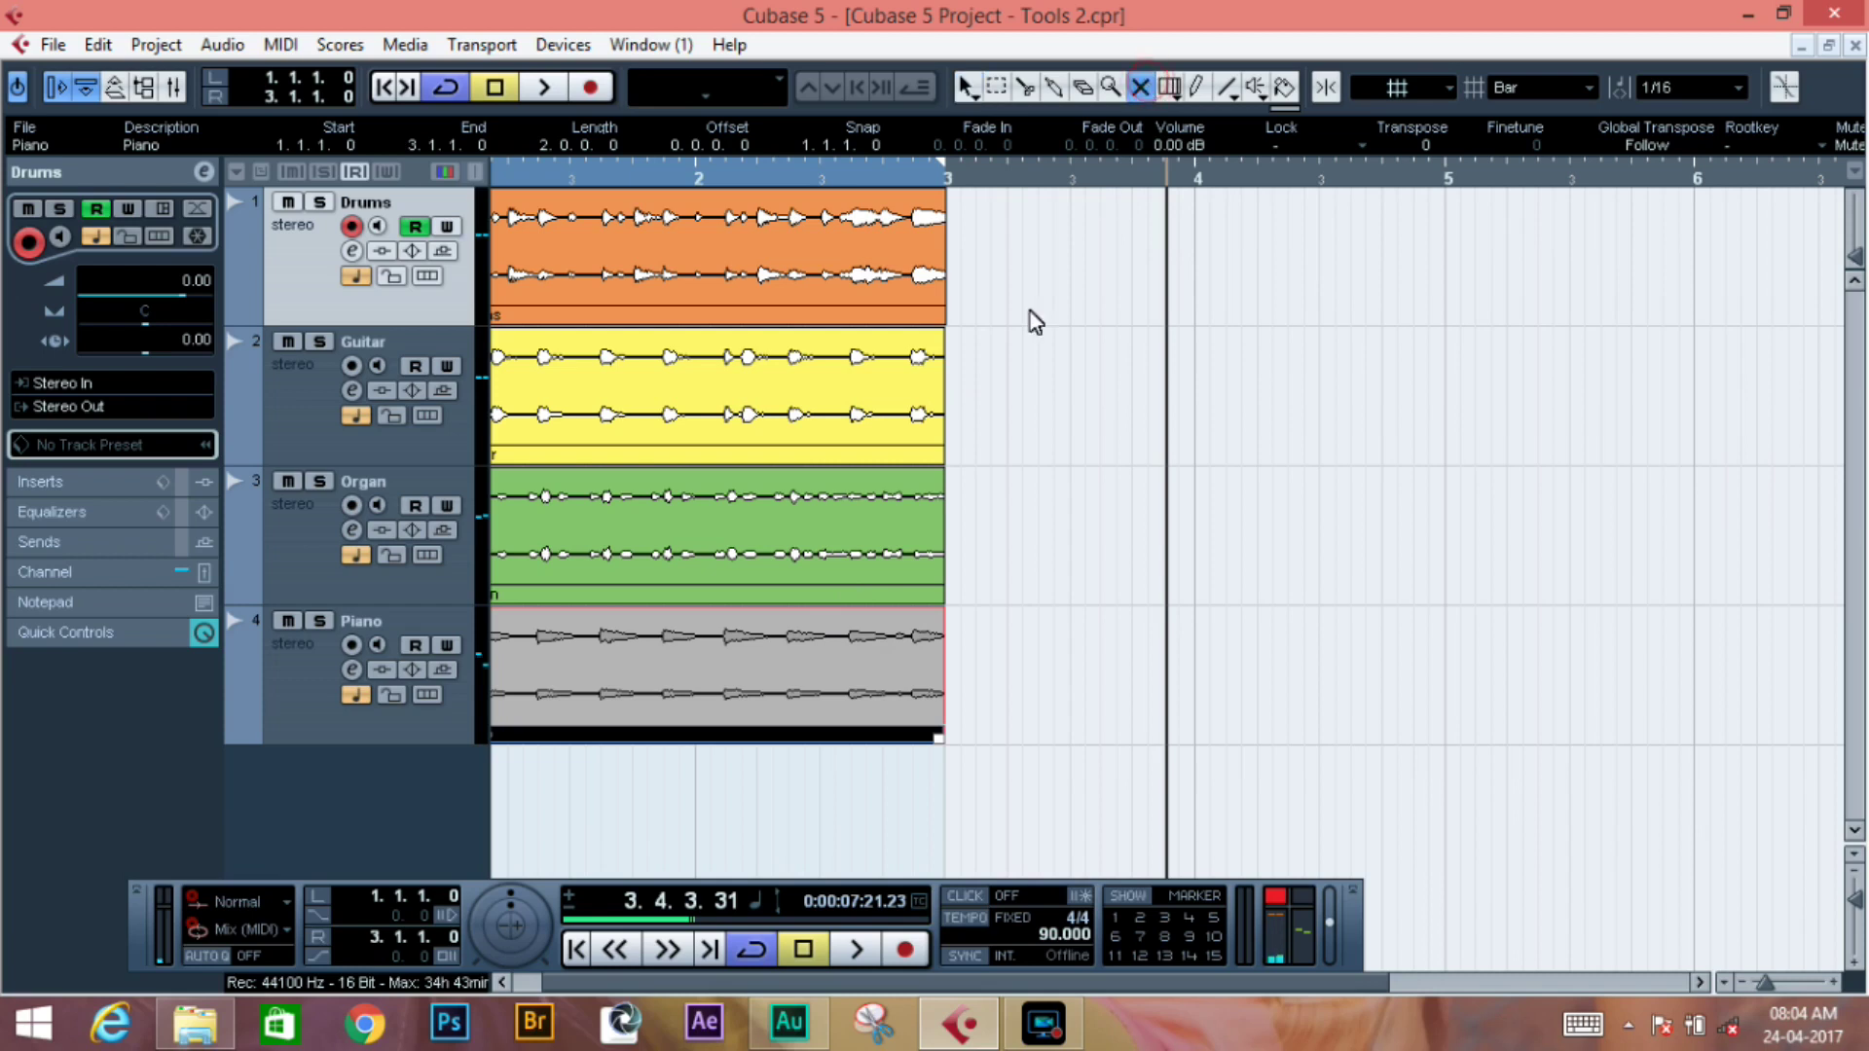
pyautogui.click(843, 633)
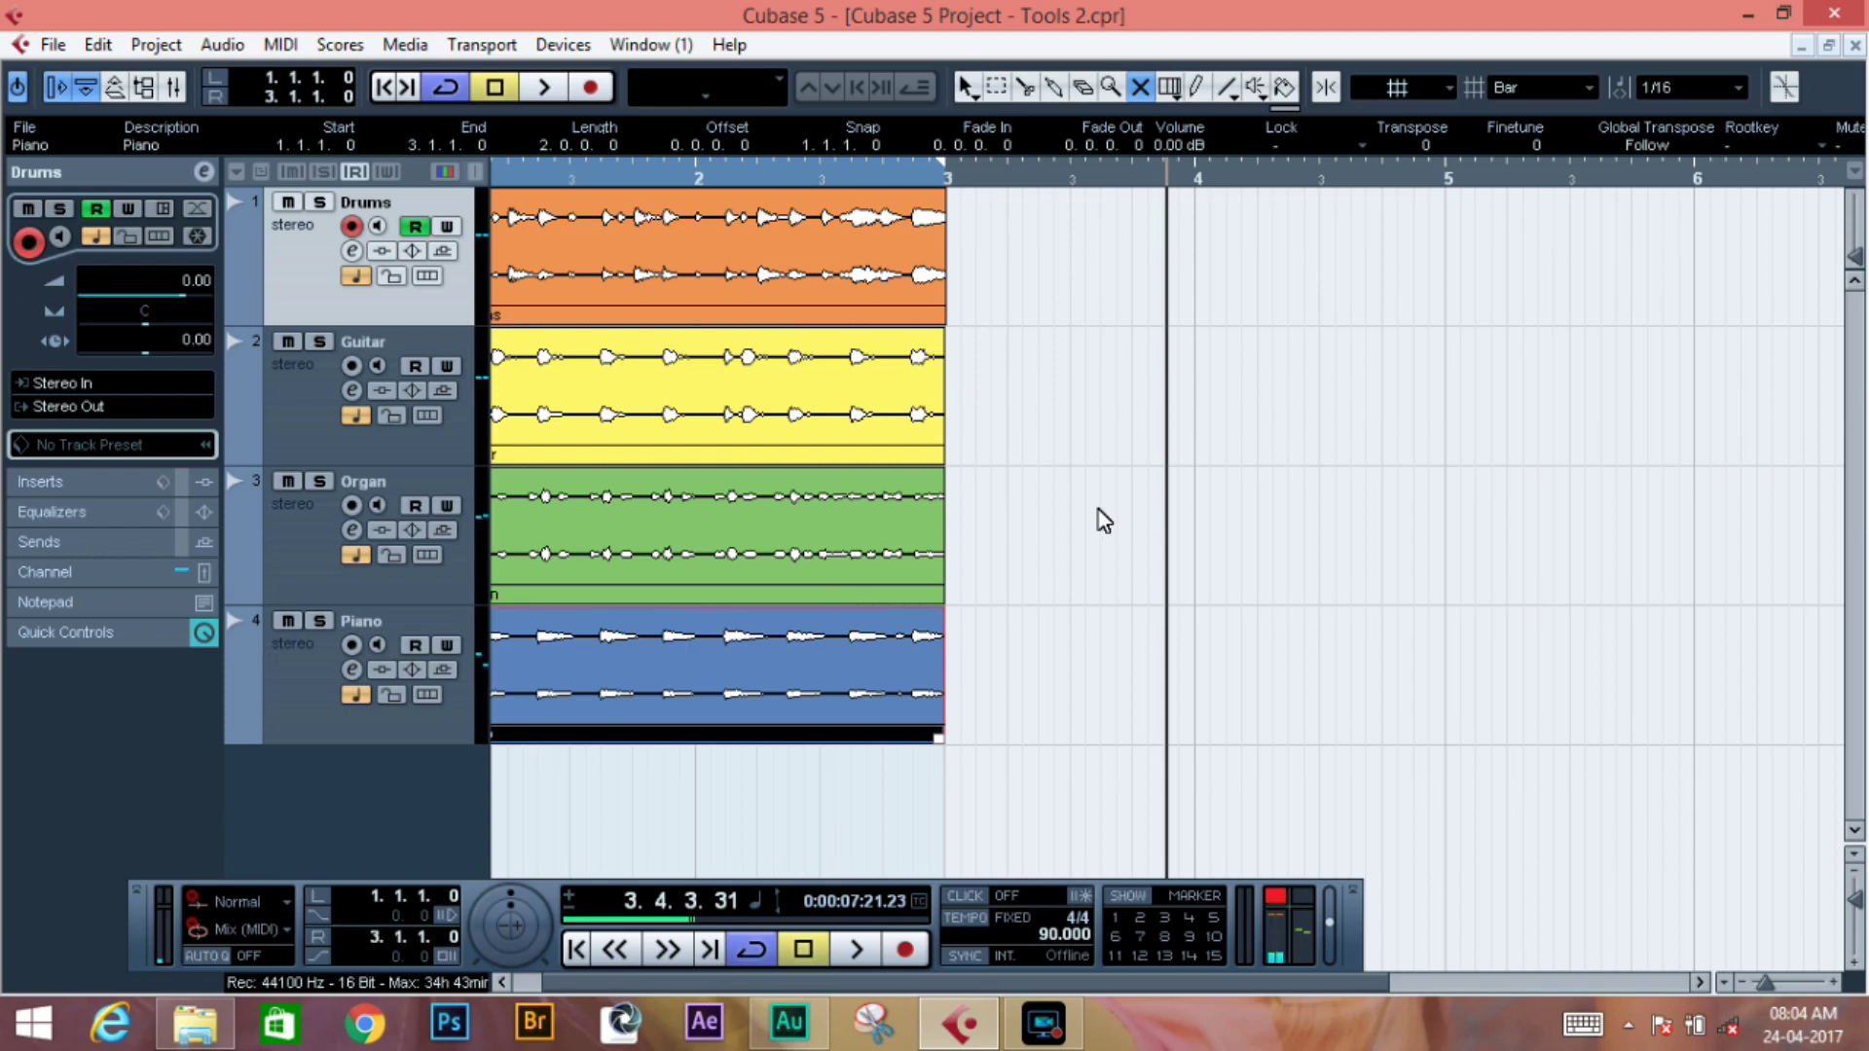
# Draw two empty parts on the Drums track with the Draw tool, one around bar 4 and one starting at about bar 5
pyautogui.click(1169, 87)
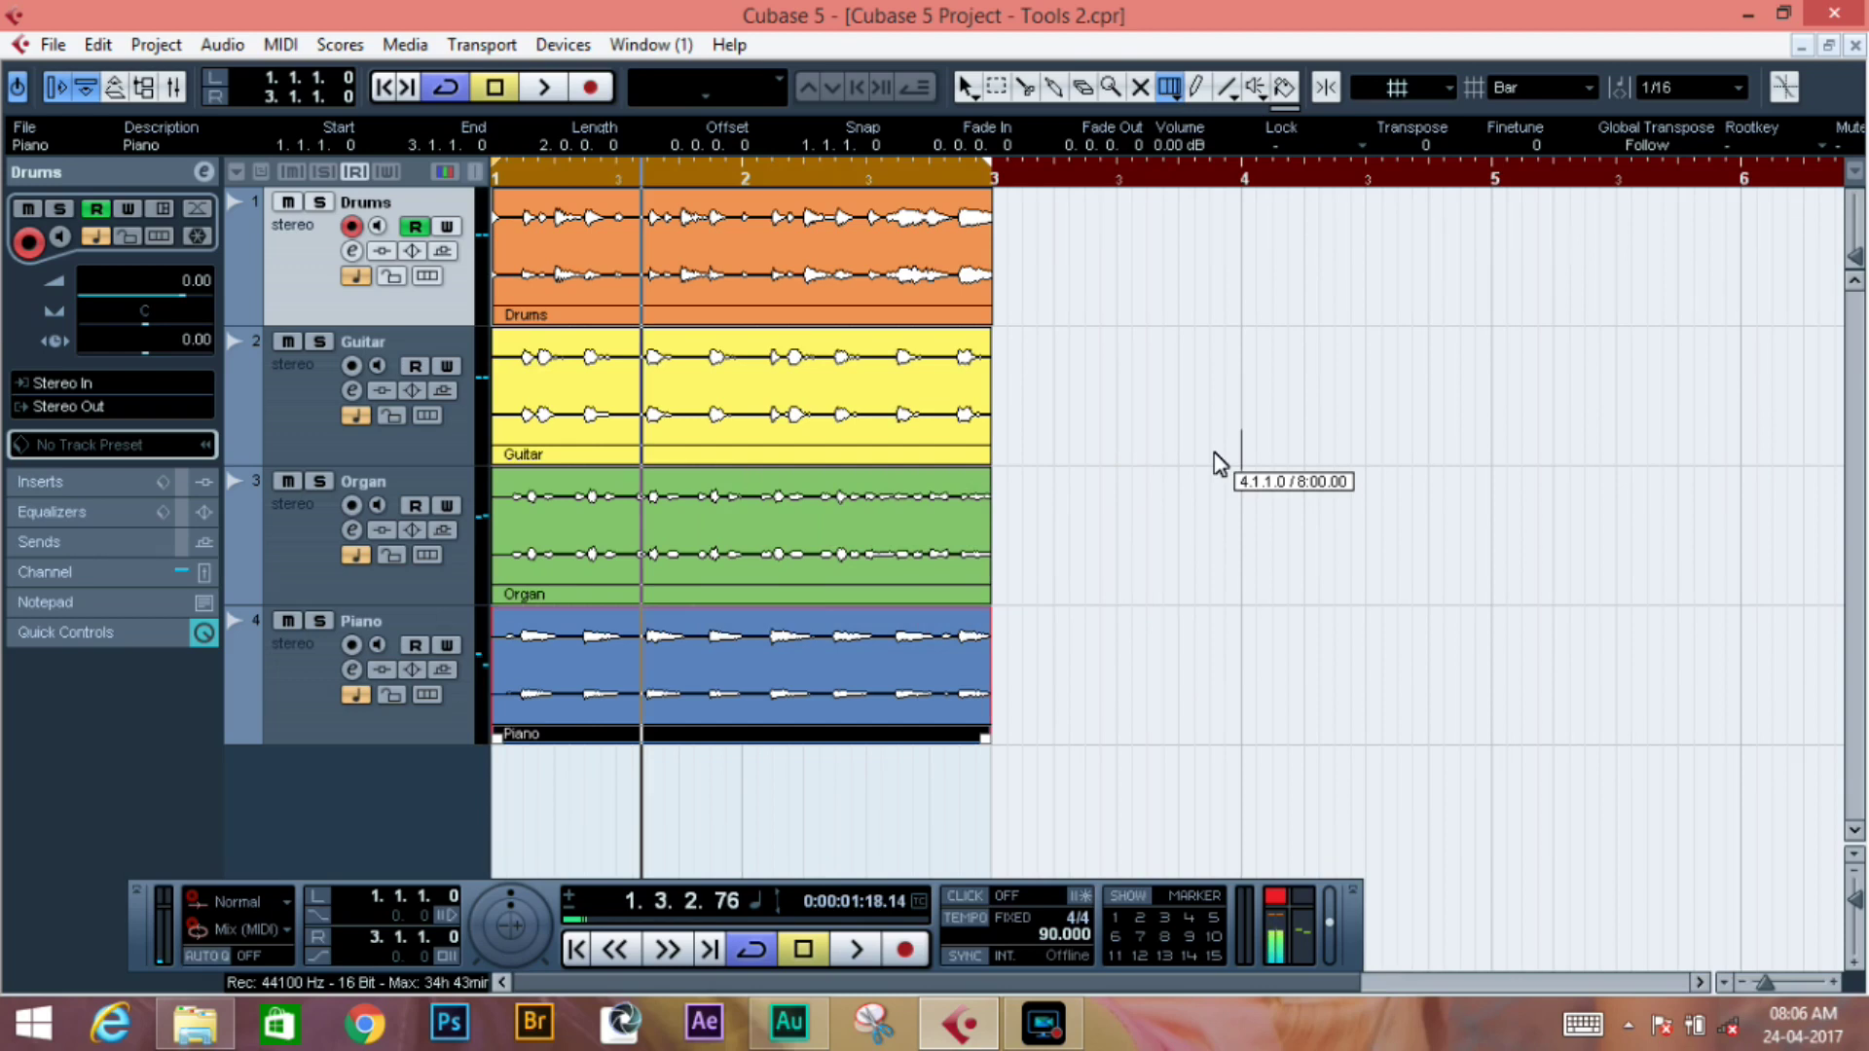
pyautogui.click(1196, 95)
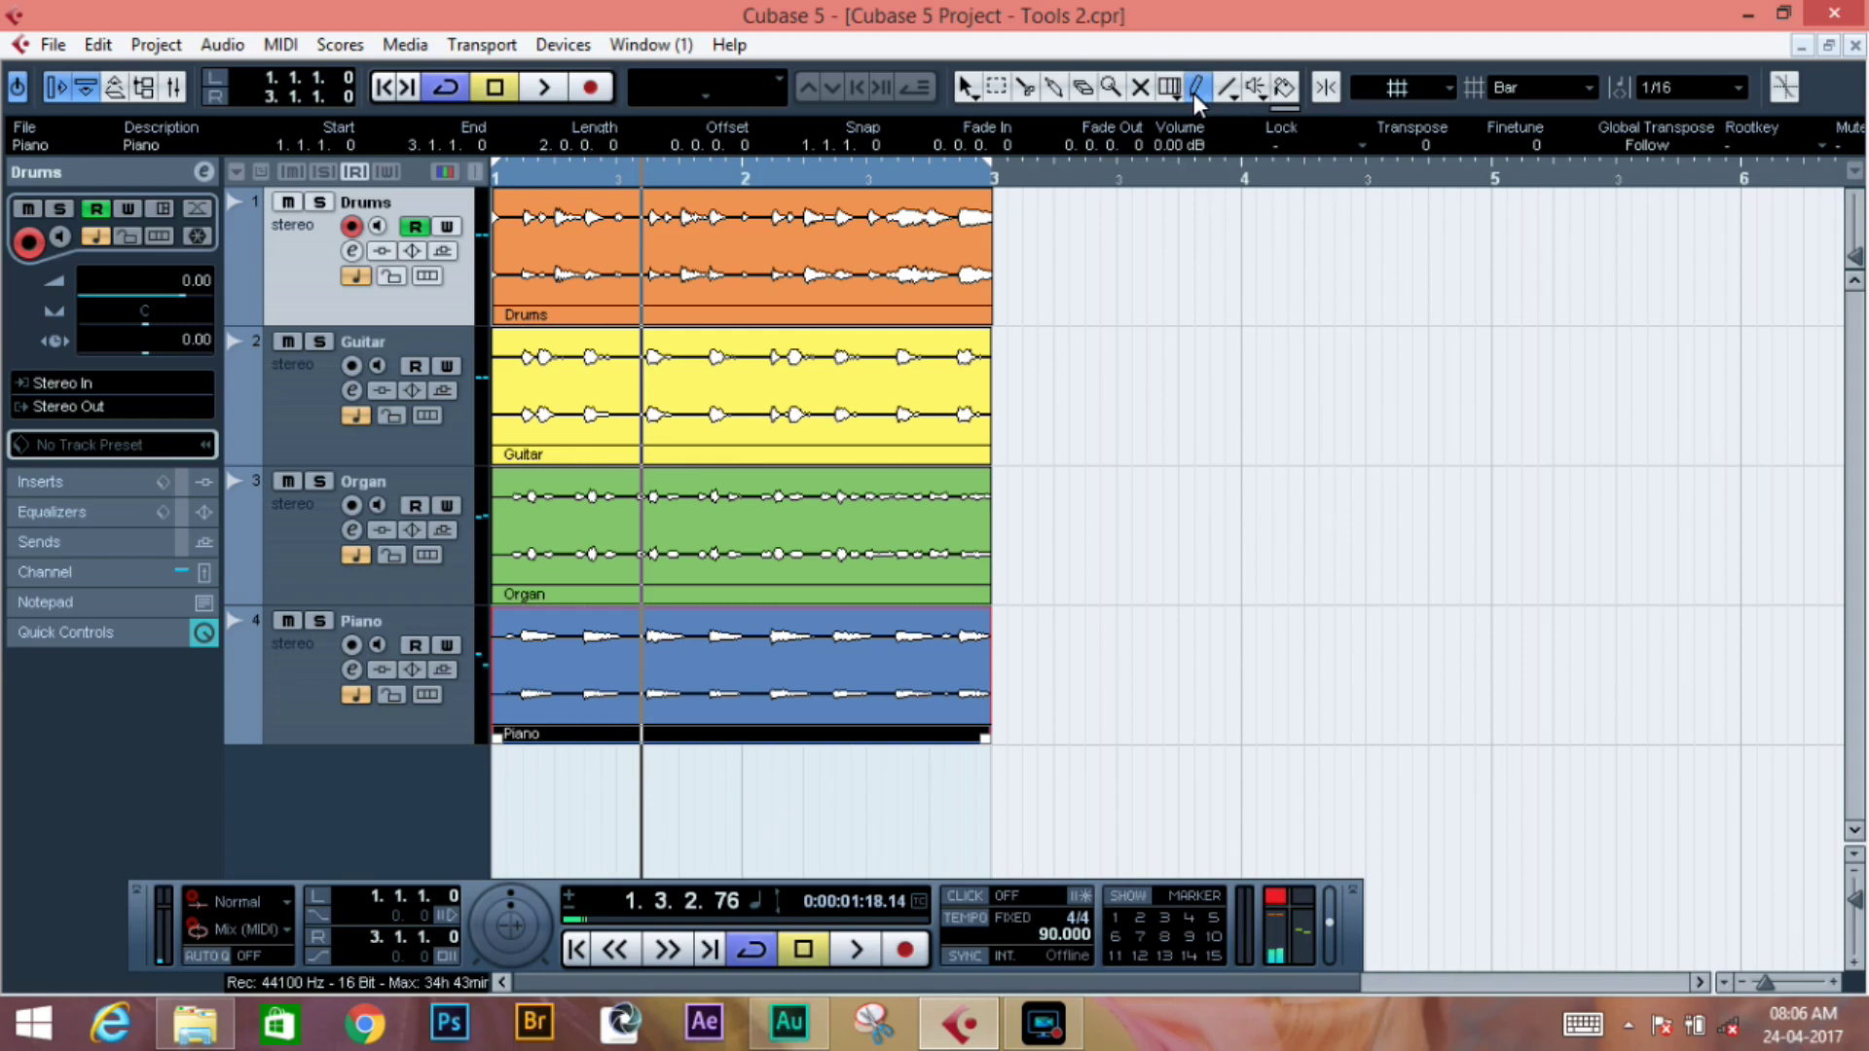
pyautogui.click(1389, 510)
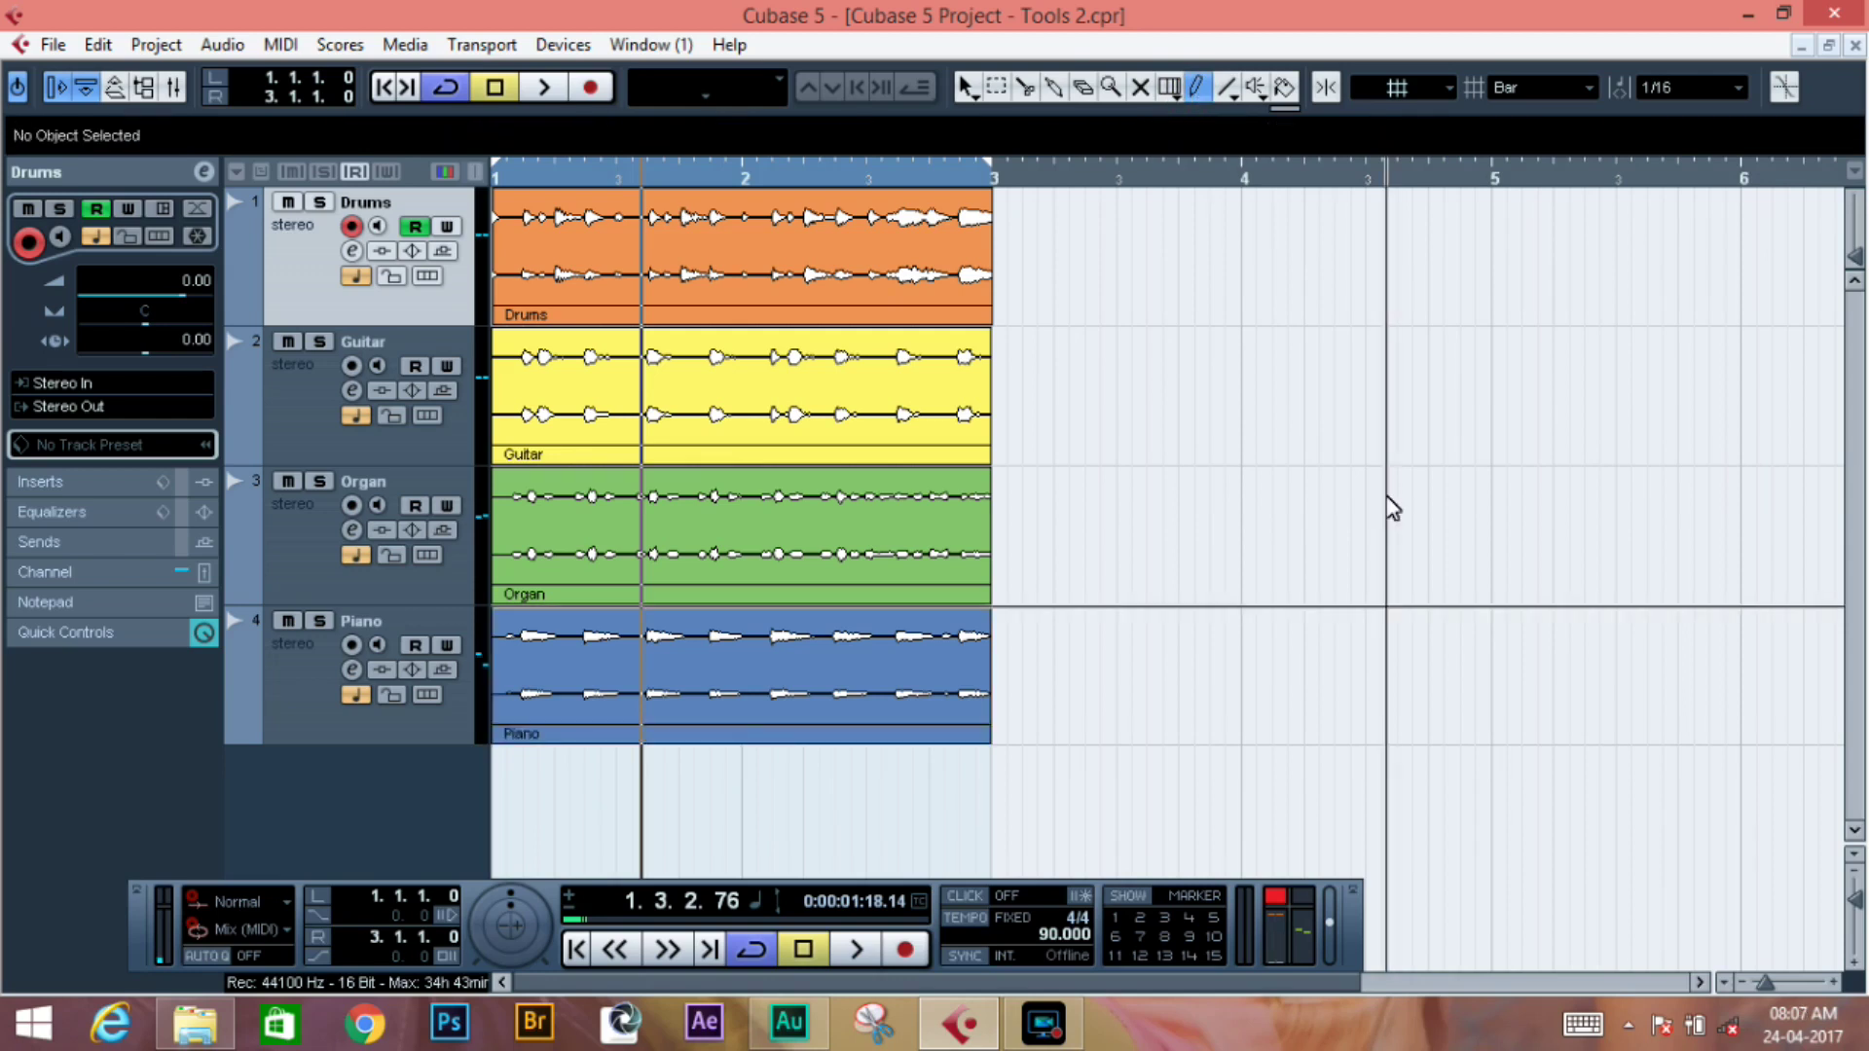
pyautogui.moveTo(1172, 259); pyautogui.dragTo(1351, 309)
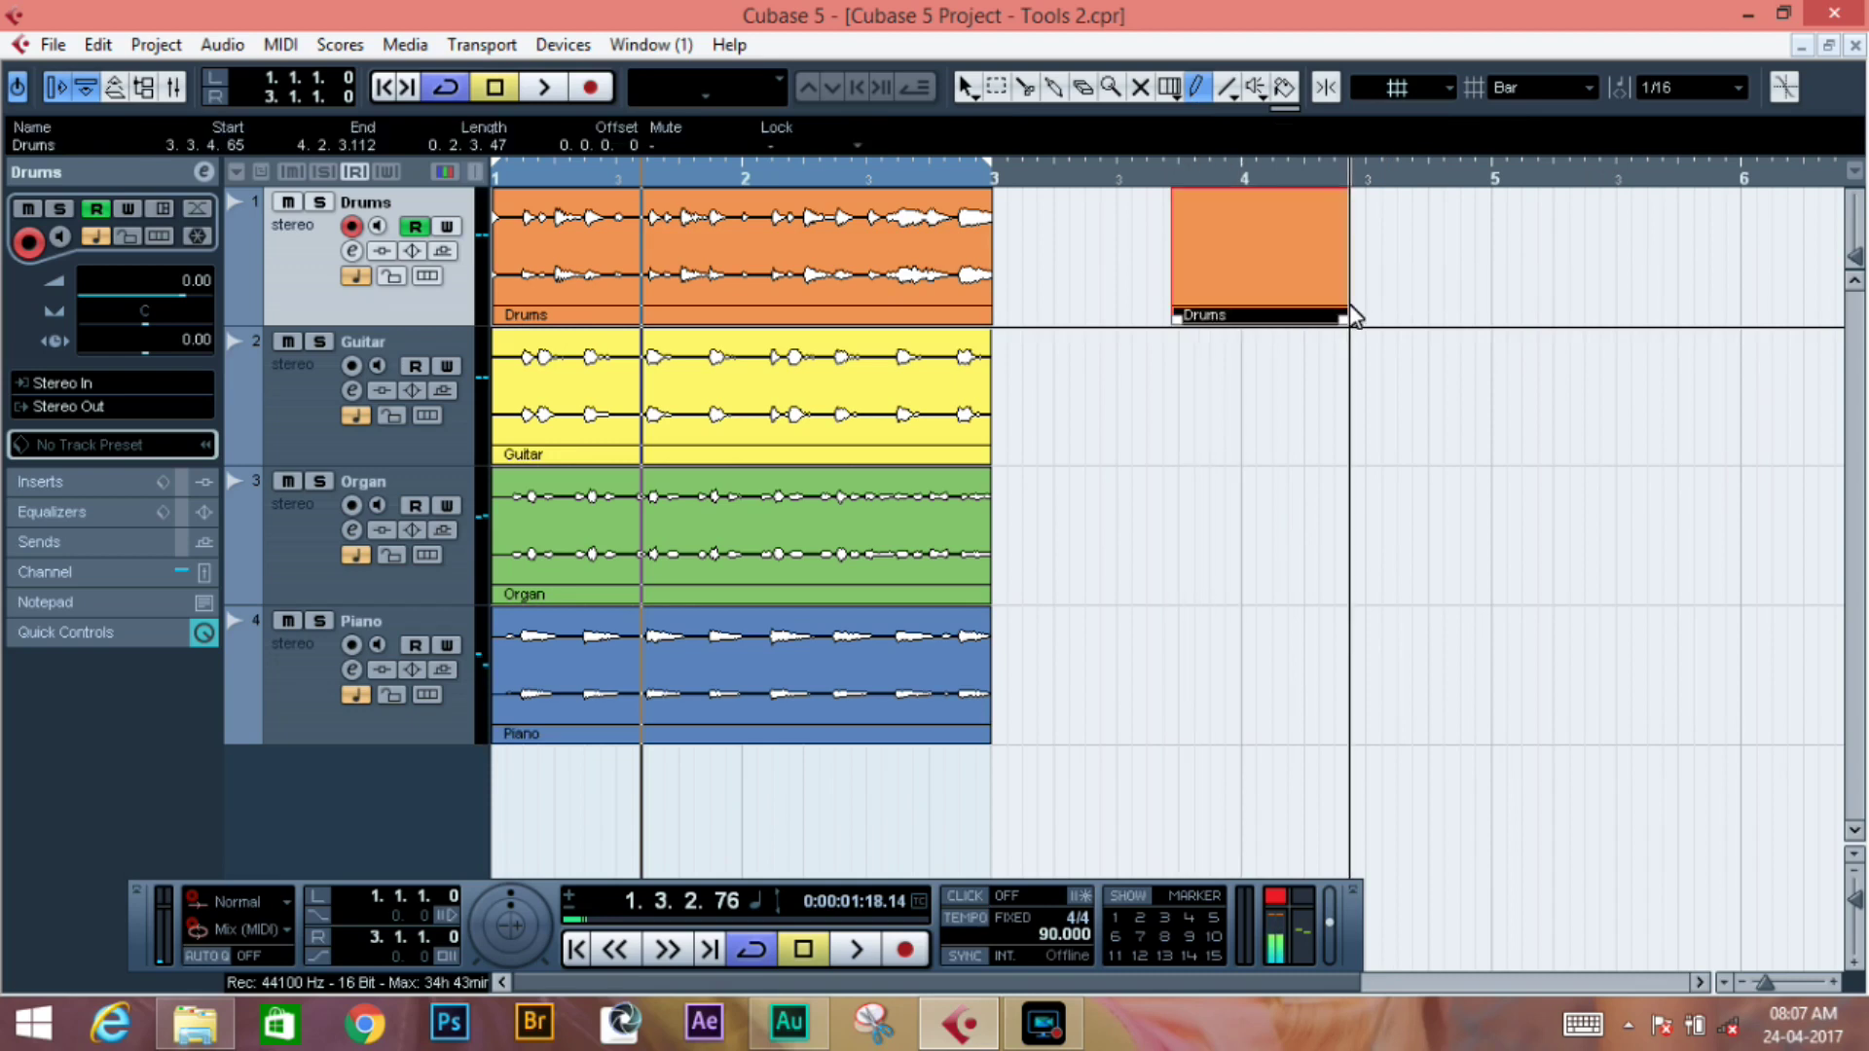
pyautogui.moveTo(1495, 255); pyautogui.dragTo(1638, 318)
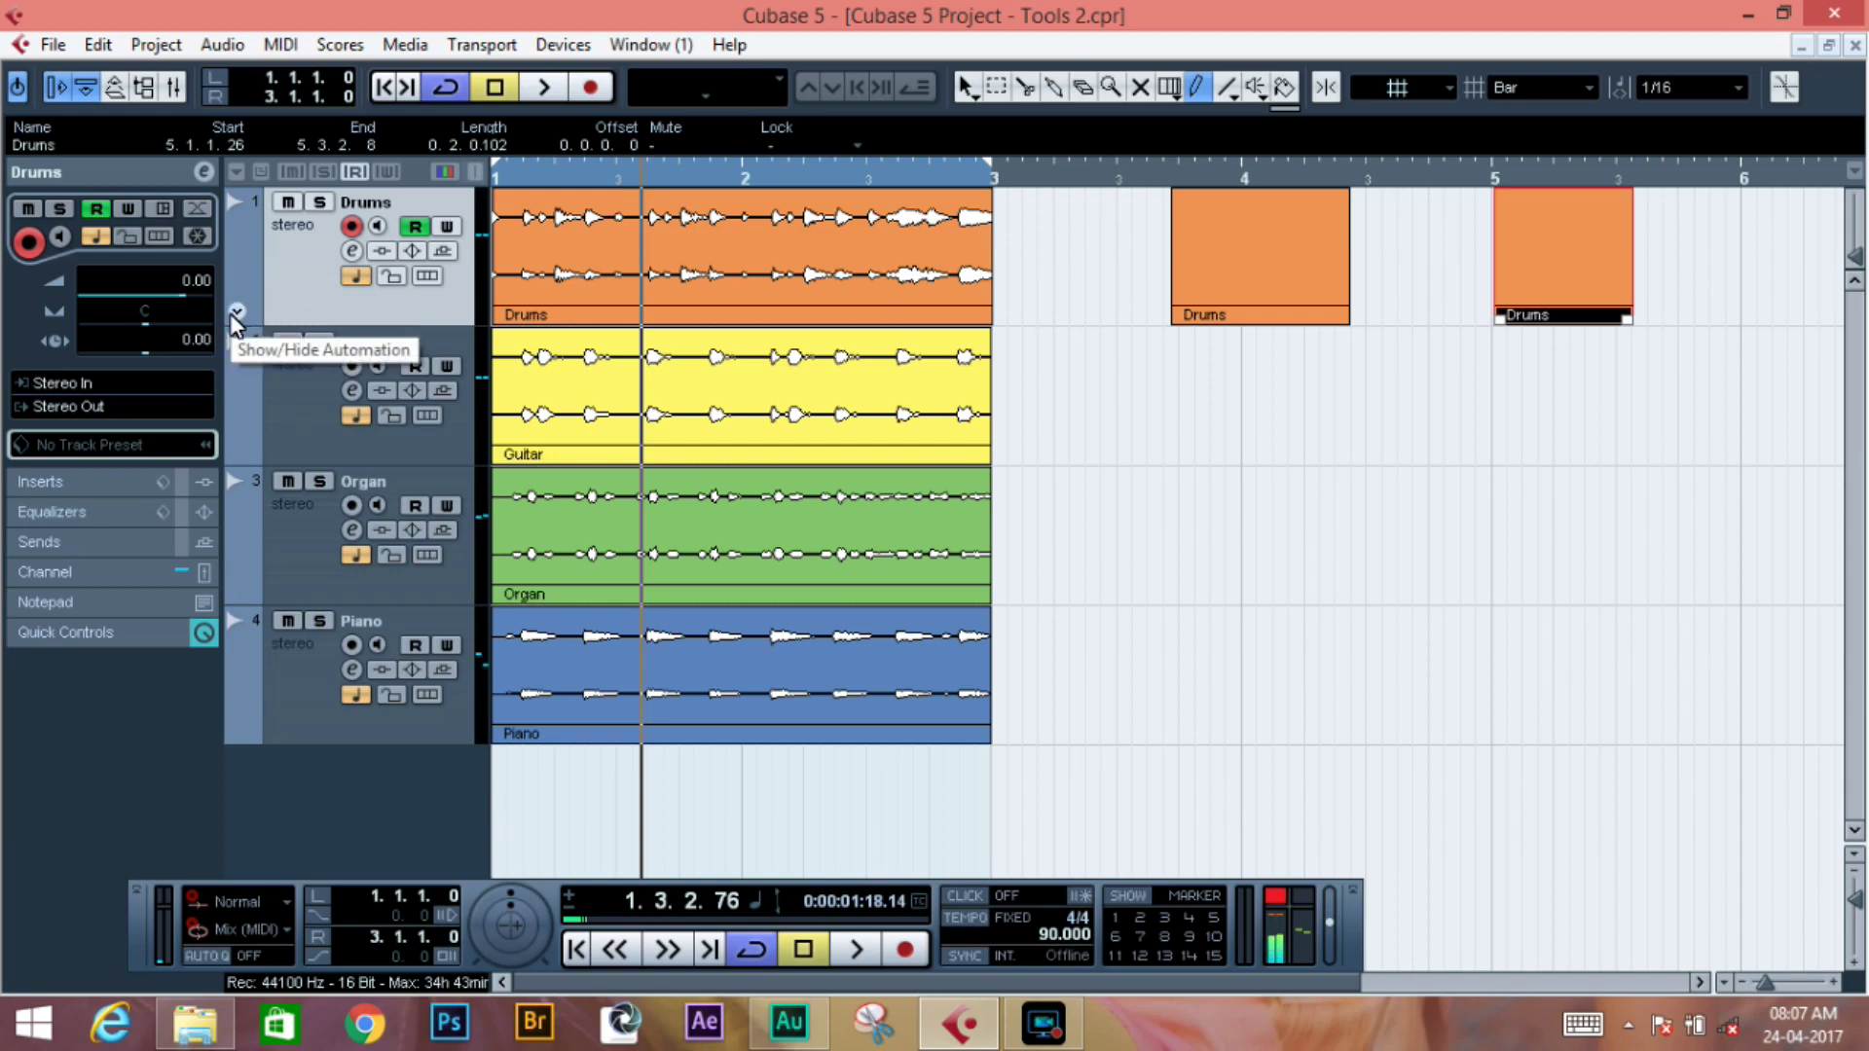
# Show the Drums track's volume automation and draw a freehand curve from early in bar 1 to just before bar 3
pyautogui.click(235, 314)
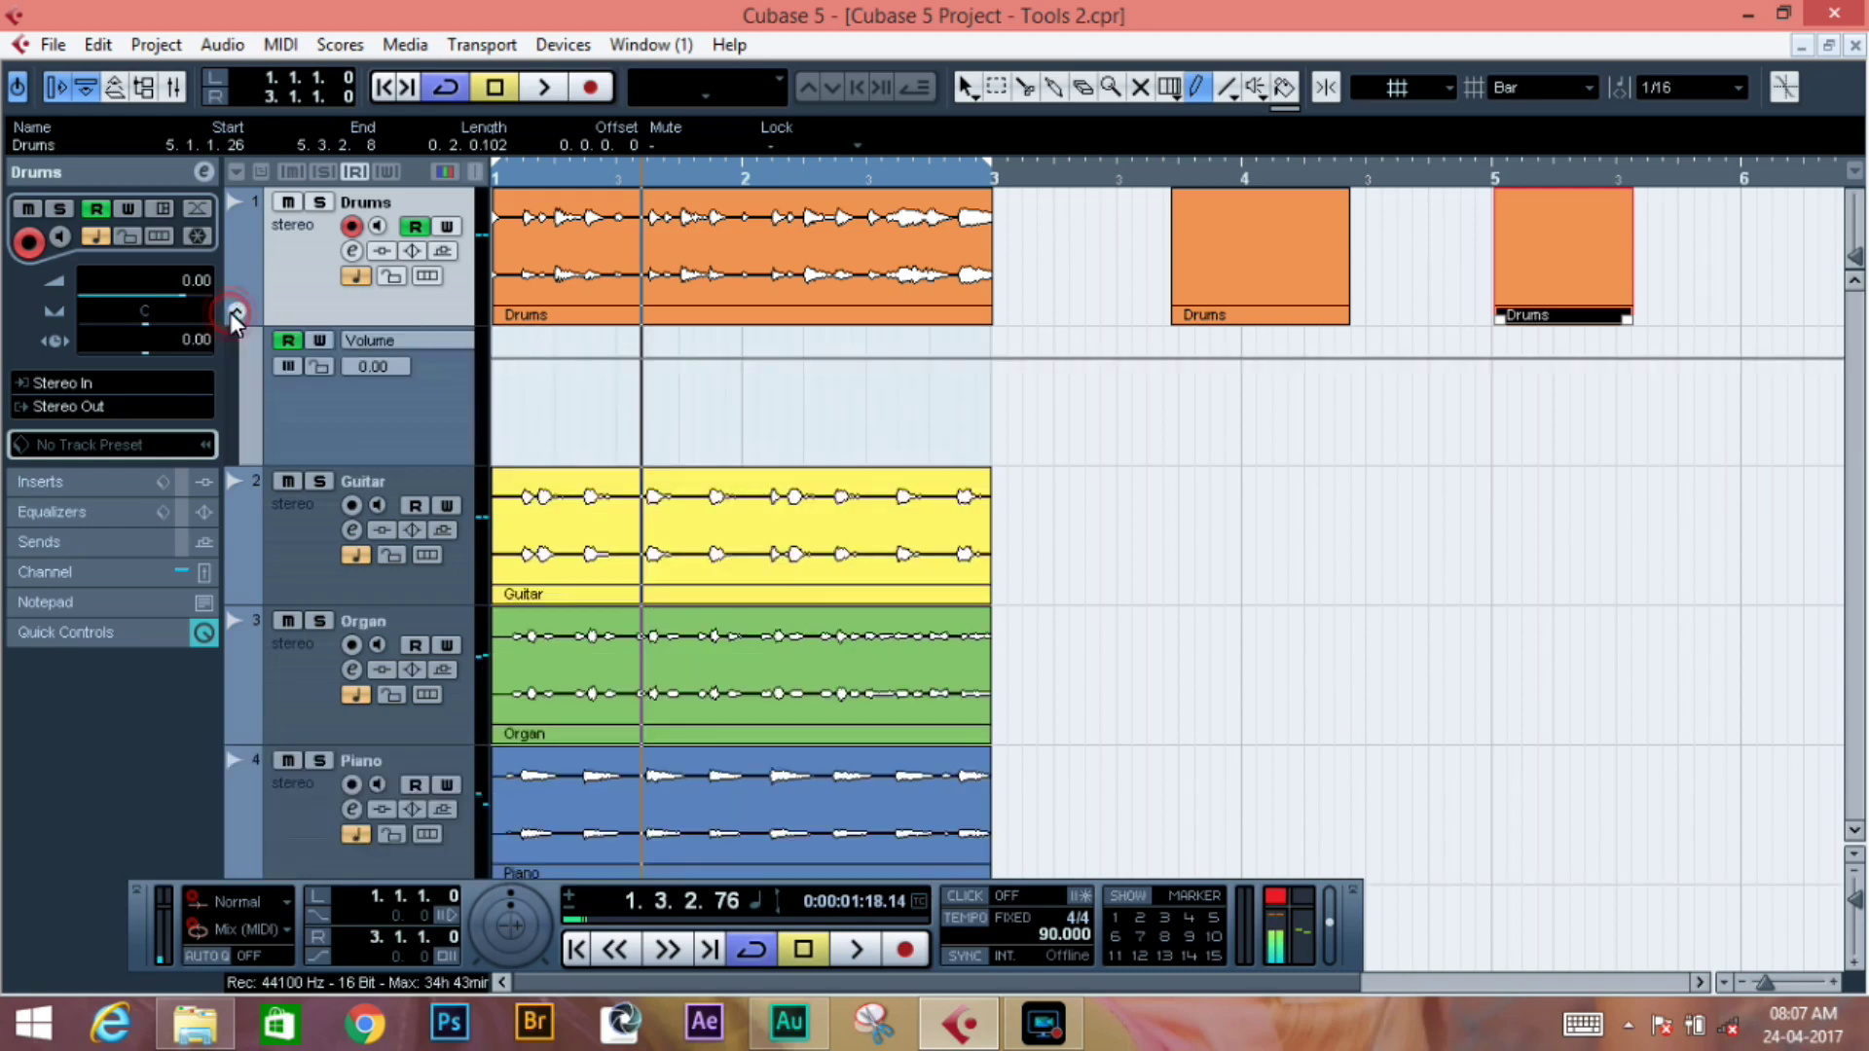
pyautogui.moveTo(538, 402)
pyautogui.mouseDown()
pyautogui.moveTo(804, 407)
pyautogui.moveTo(925, 397)
pyautogui.moveTo(960, 366)
pyautogui.mouseUp()
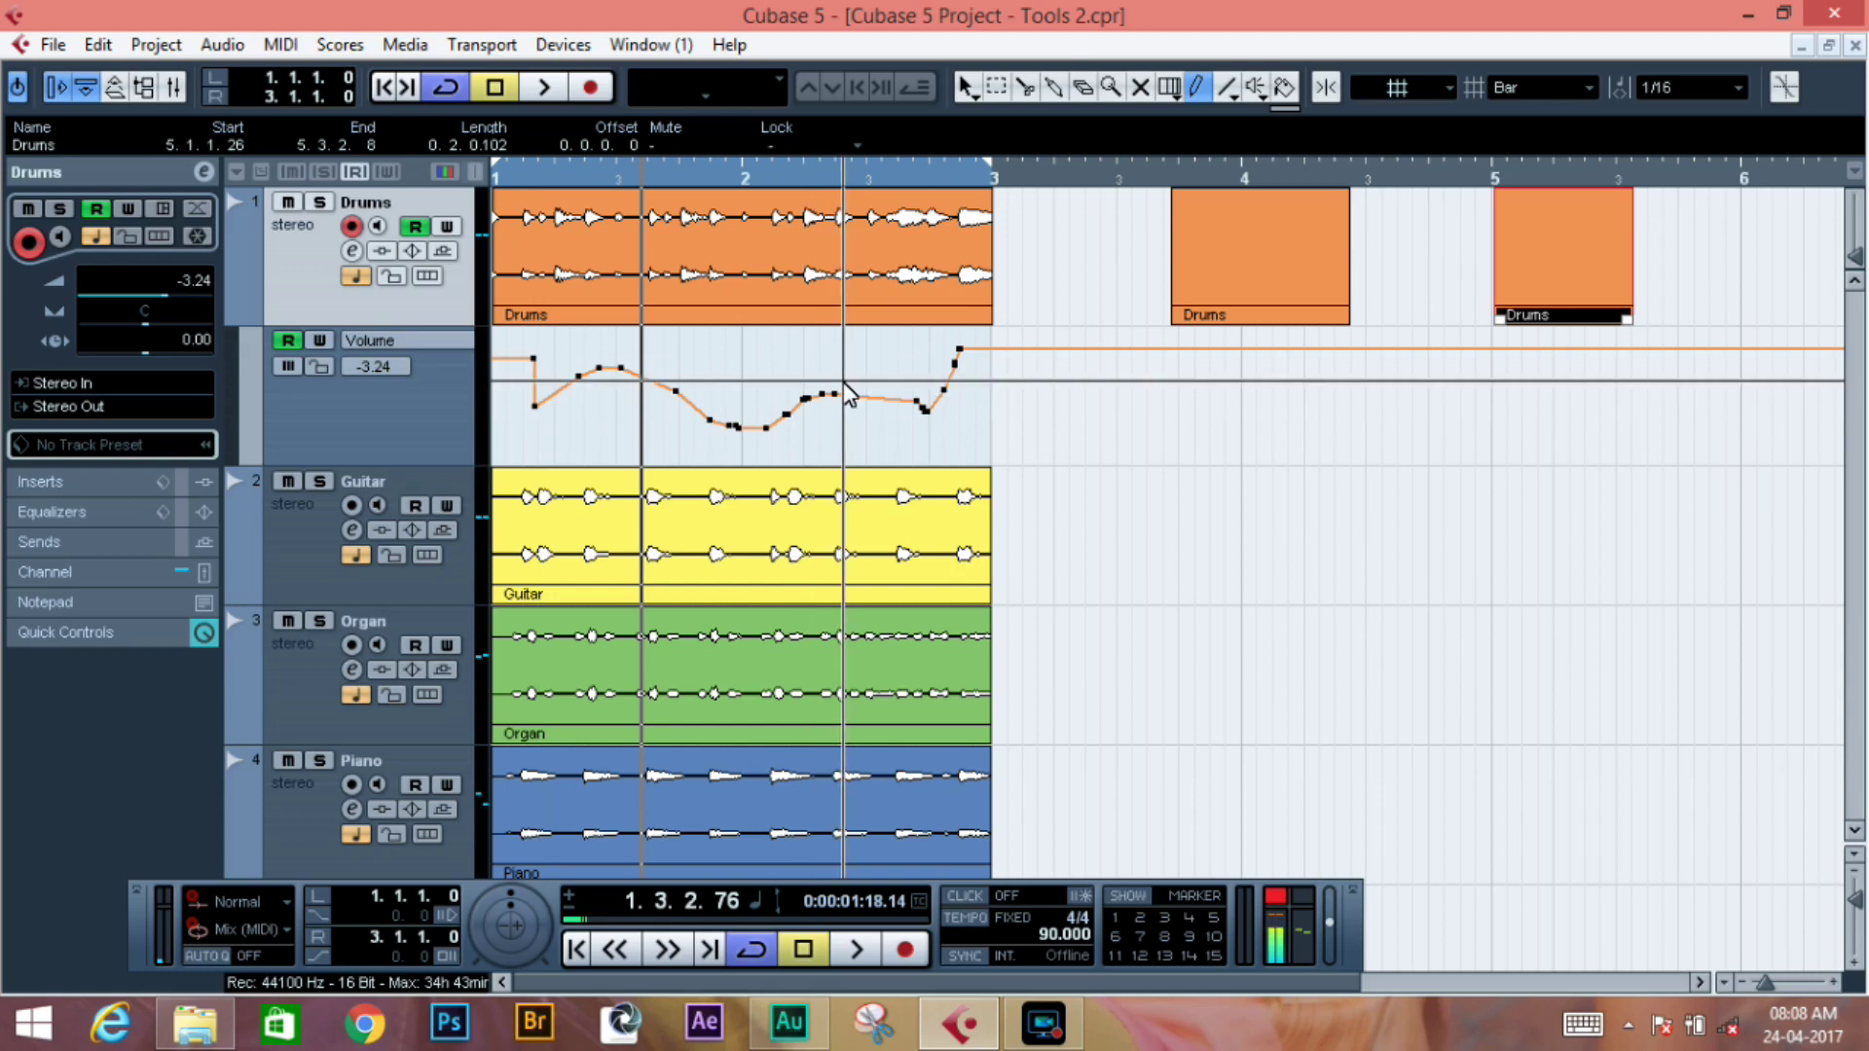
# Set the Line tool to Triangle and draw that shape over the Drums volume automation from about bar 2 towards bar 3
pyautogui.click(1227, 92)
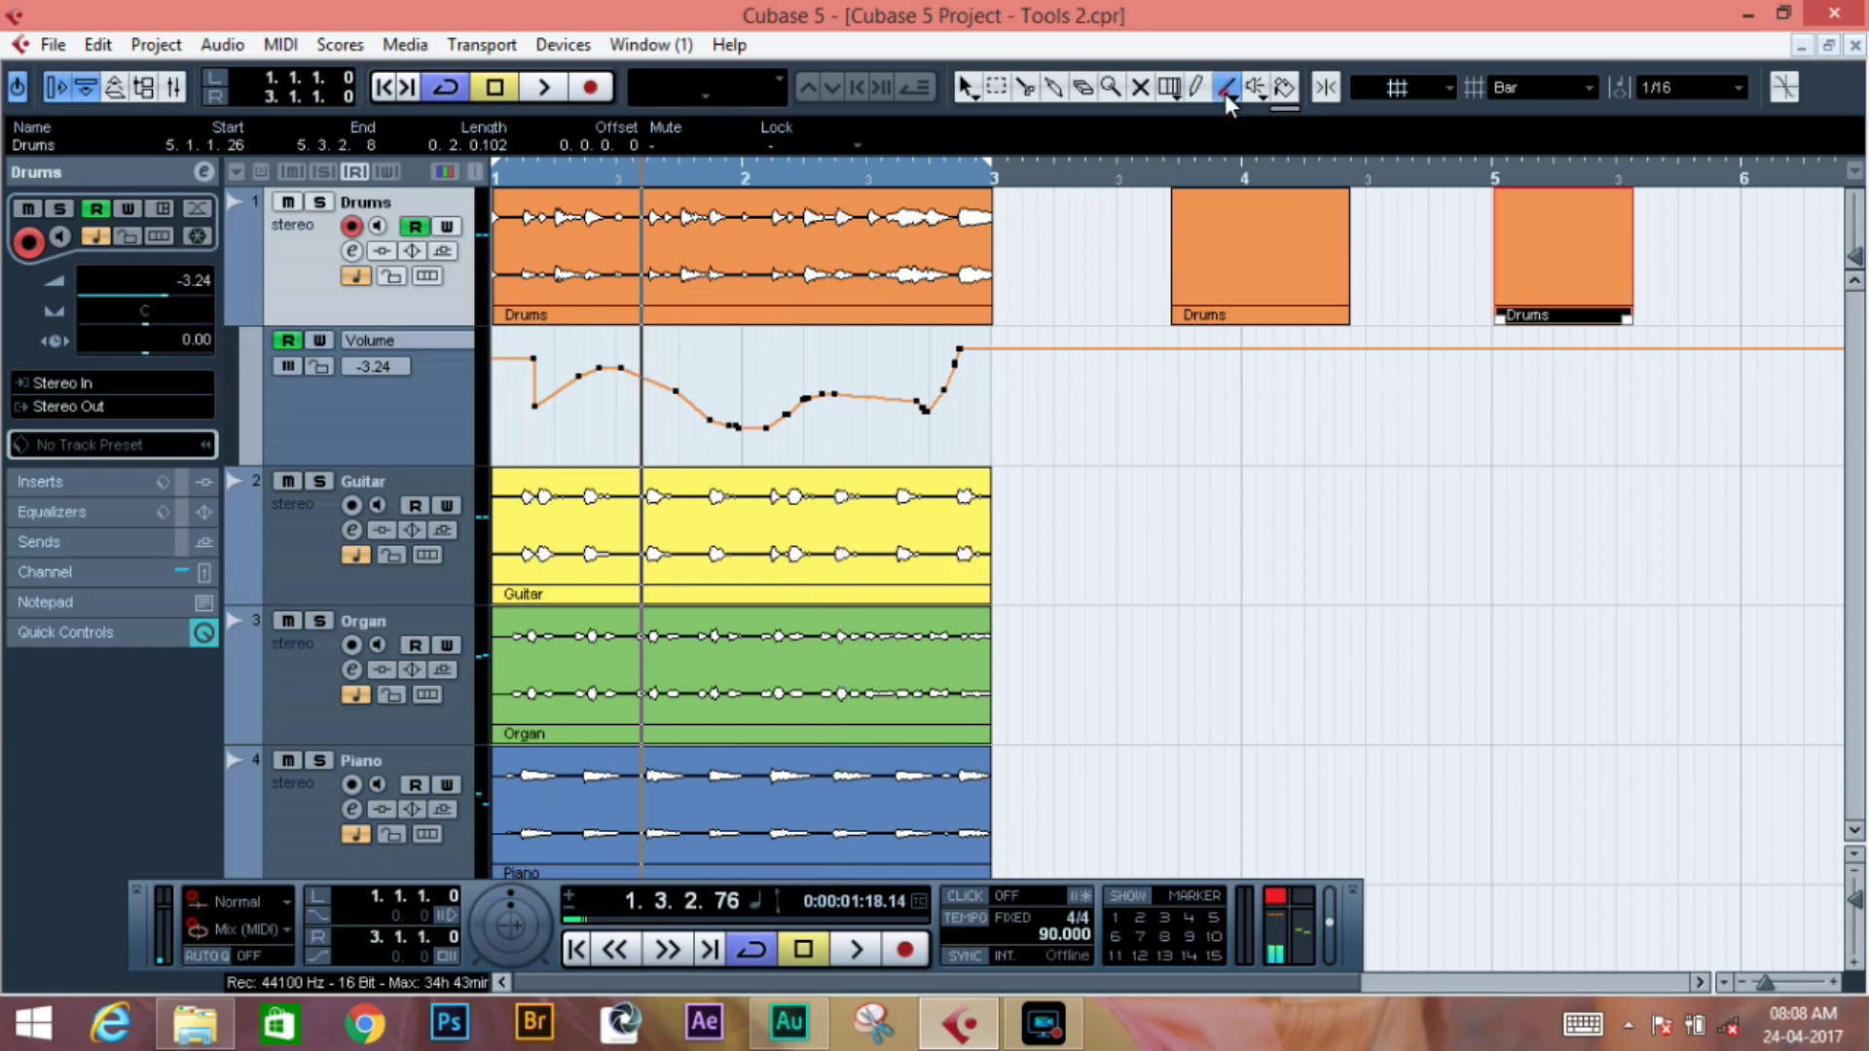
pyautogui.click(1227, 94)
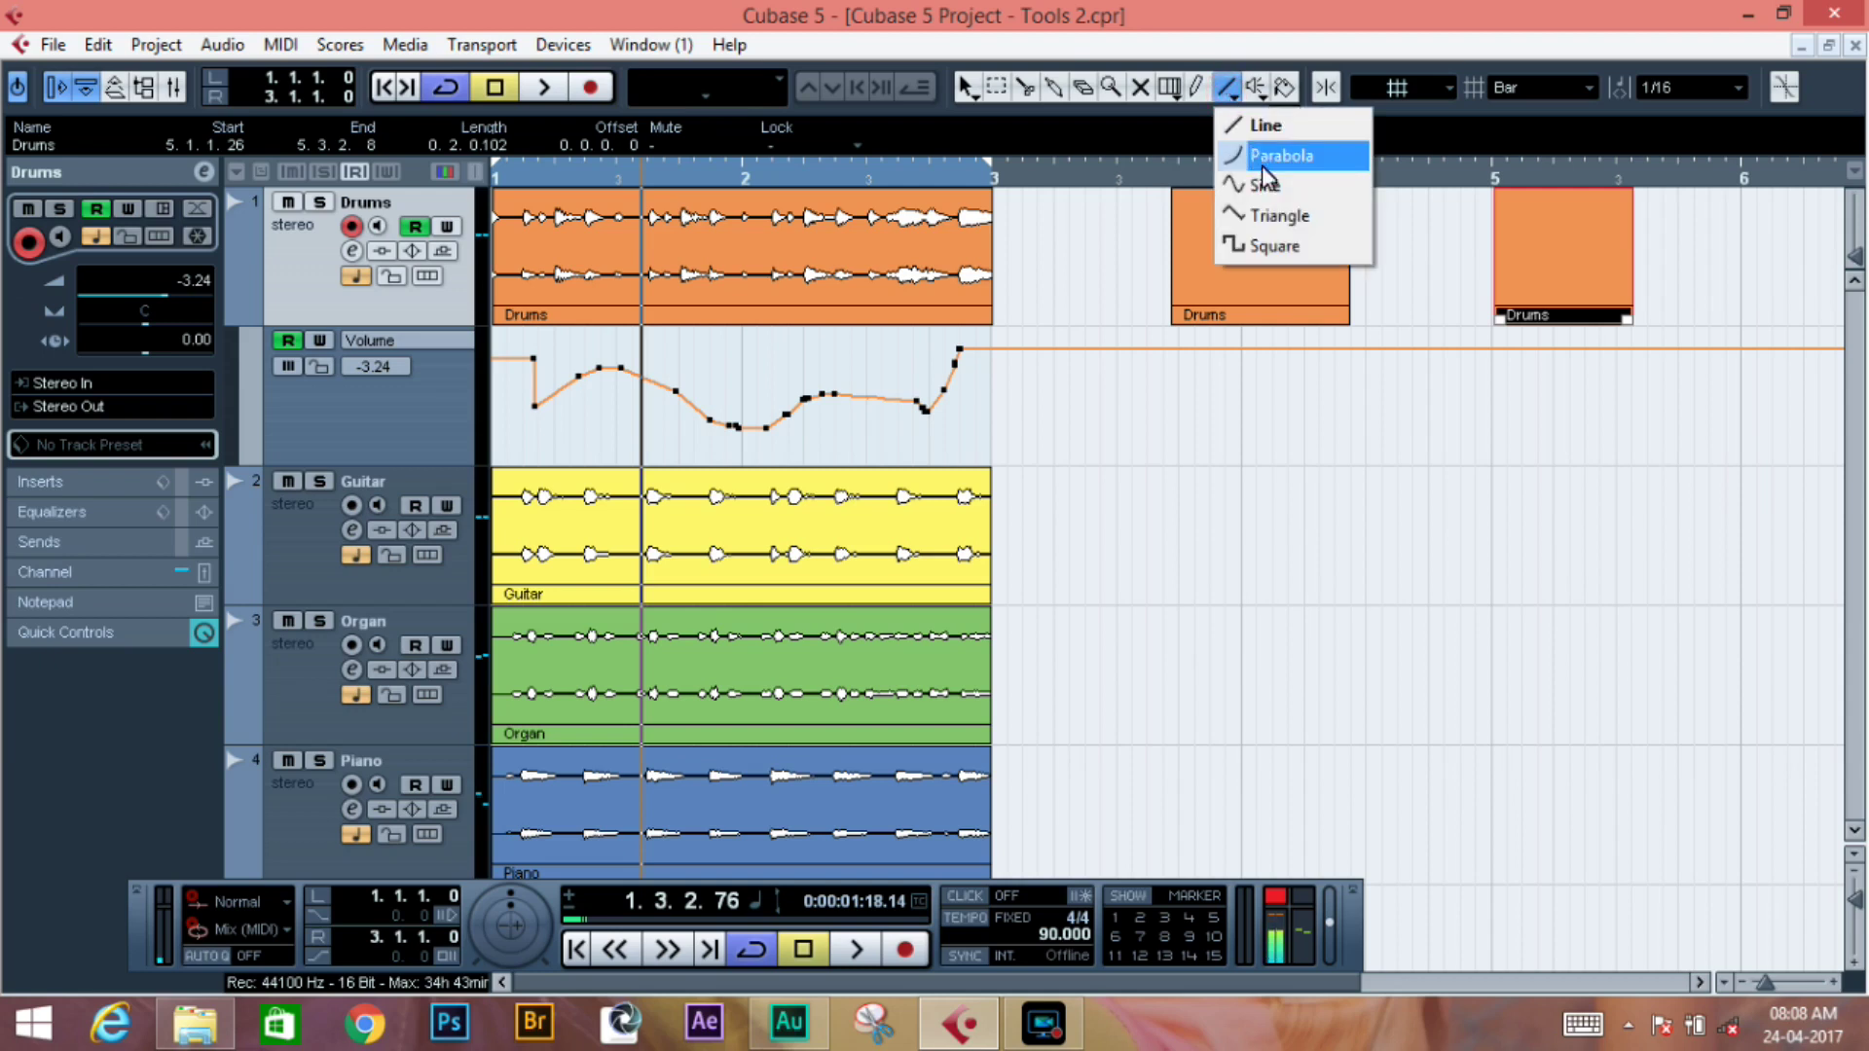
pyautogui.click(1281, 216)
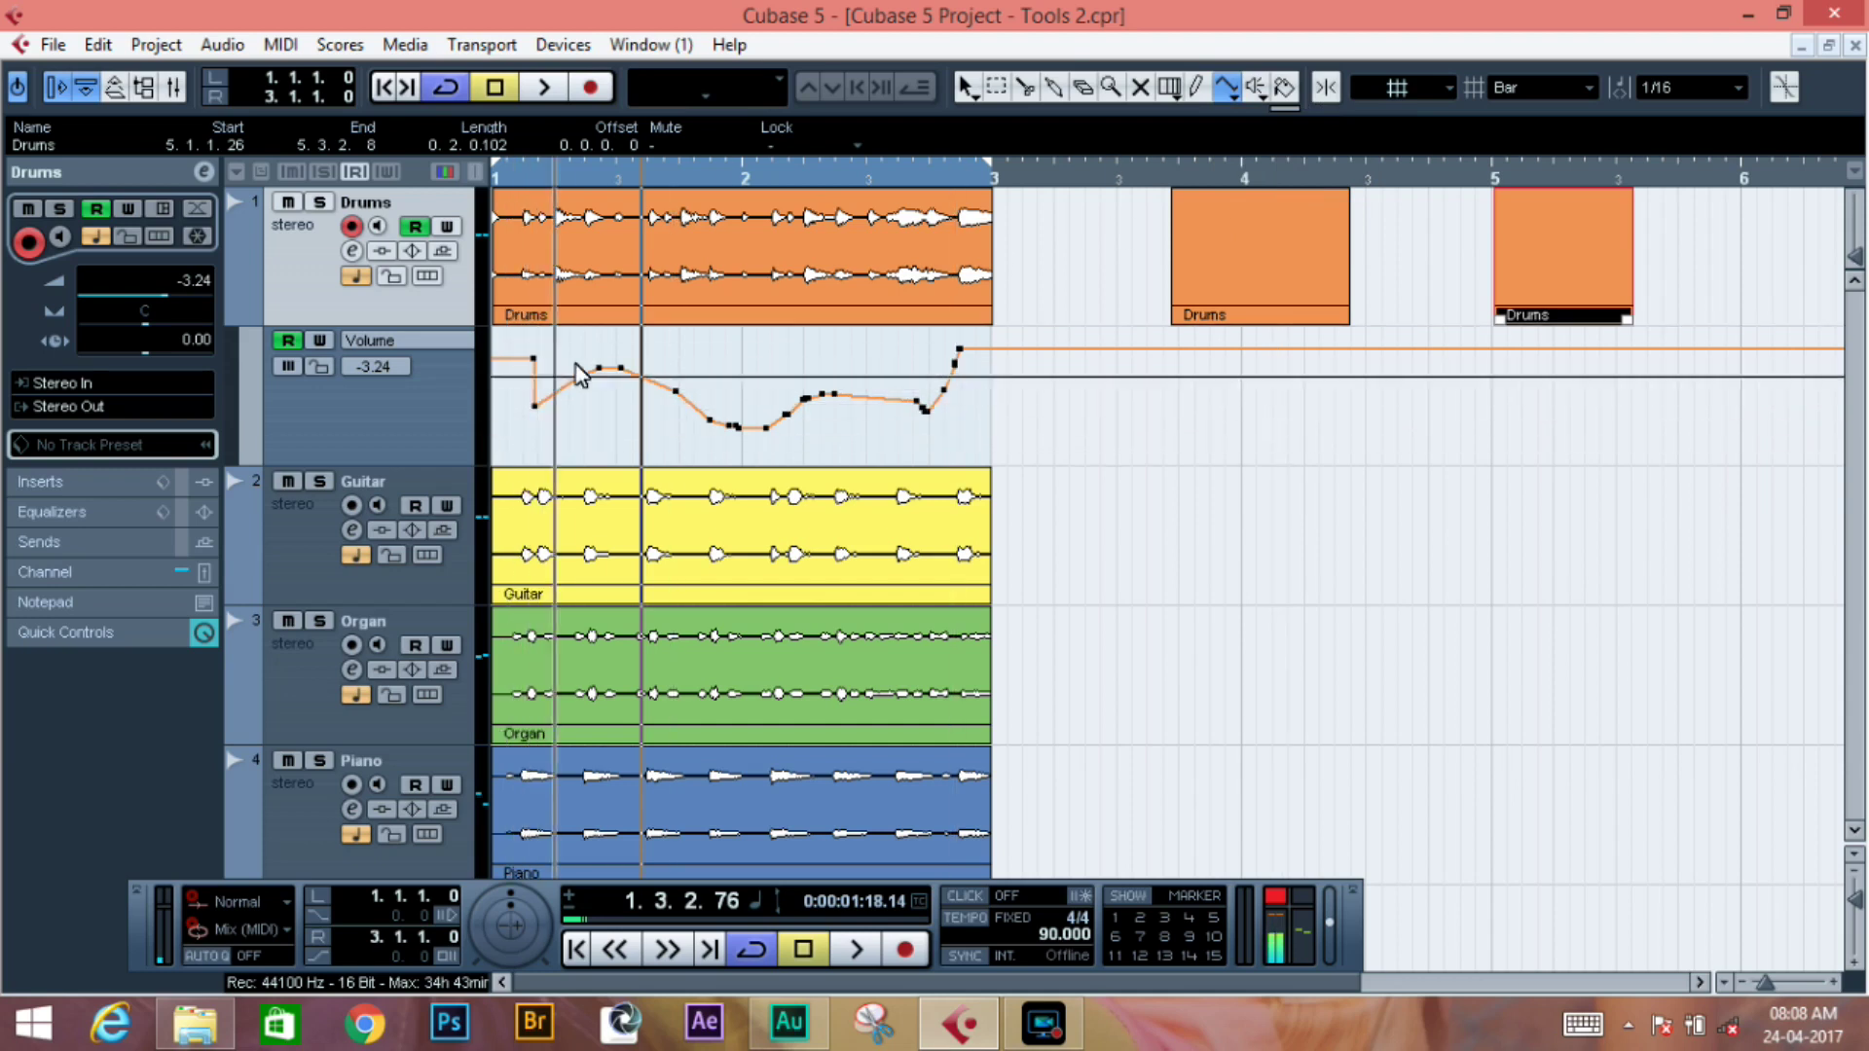
pyautogui.moveTo(731, 387); pyautogui.dragTo(879, 357)
pyautogui.moveTo(895, 368); pyautogui.dragTo(938, 360)
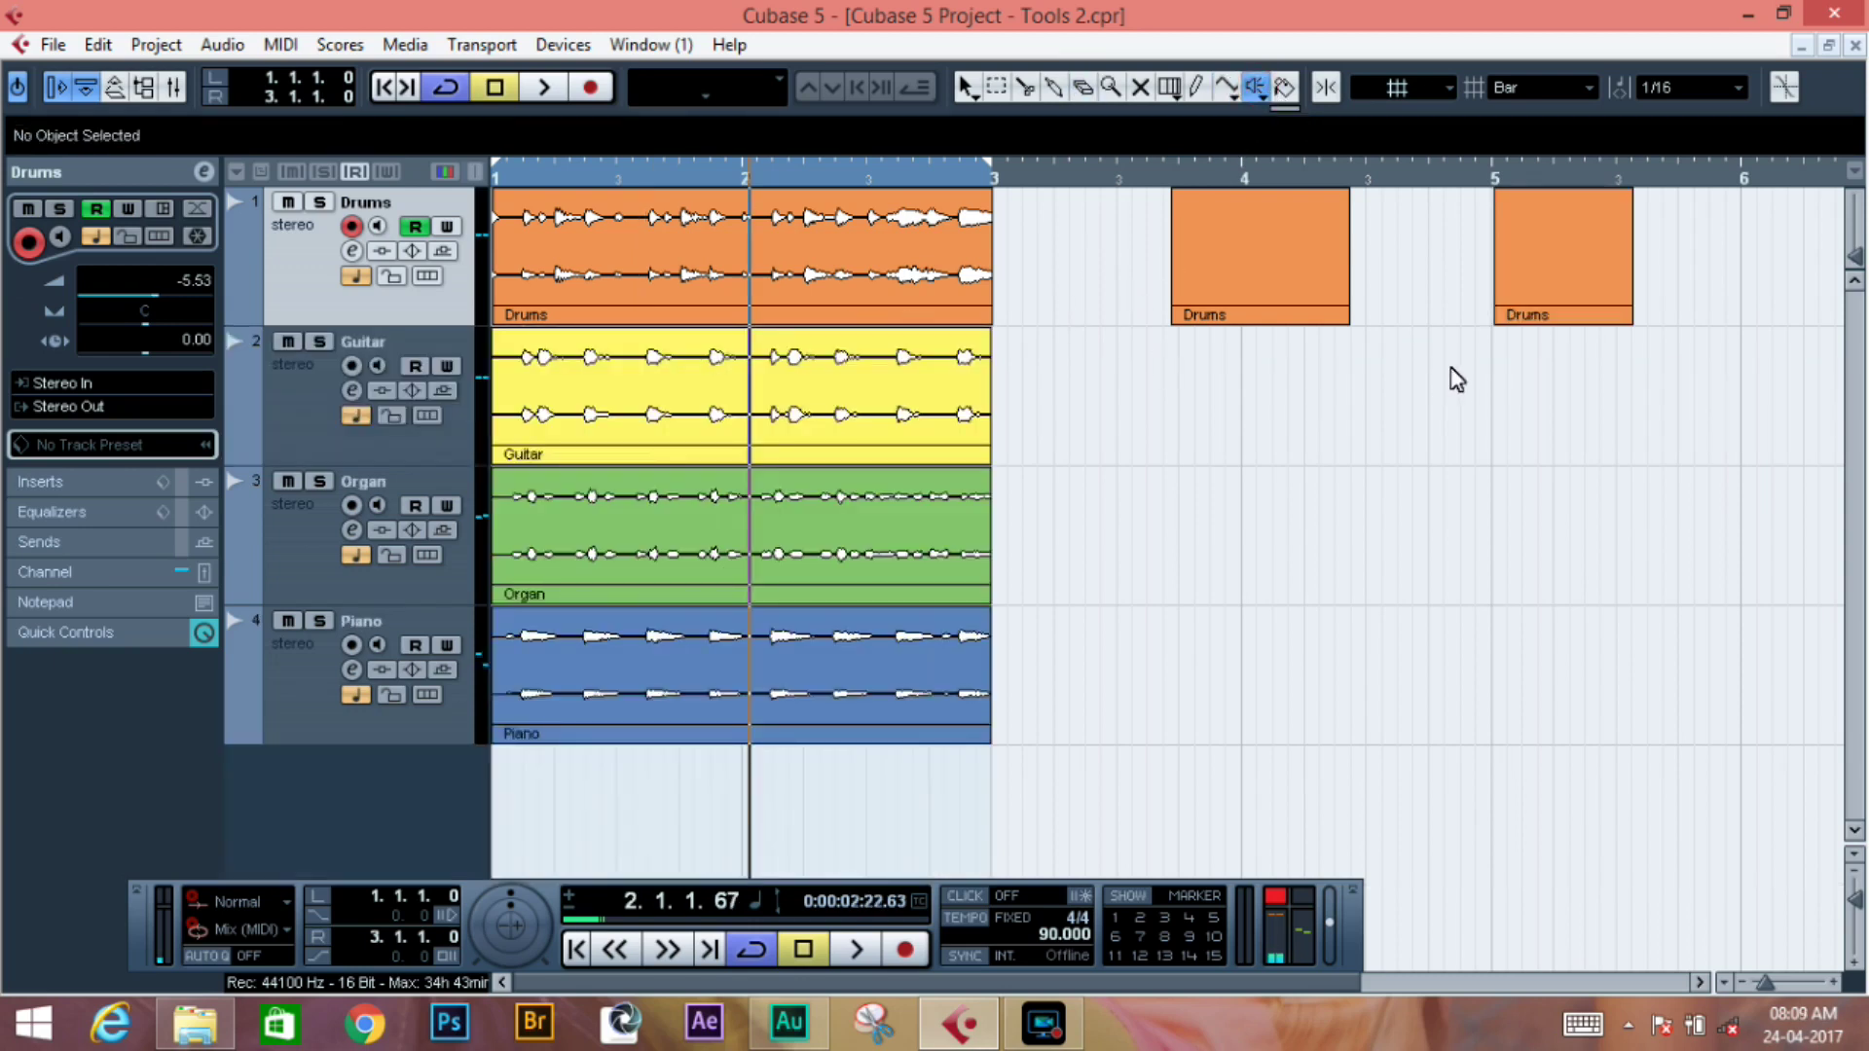
# Audition the empty Drums part around bar 4 and erase both empty Drums parts at bars 4 and 5 with the Erase tool
pyautogui.click(1306, 255)
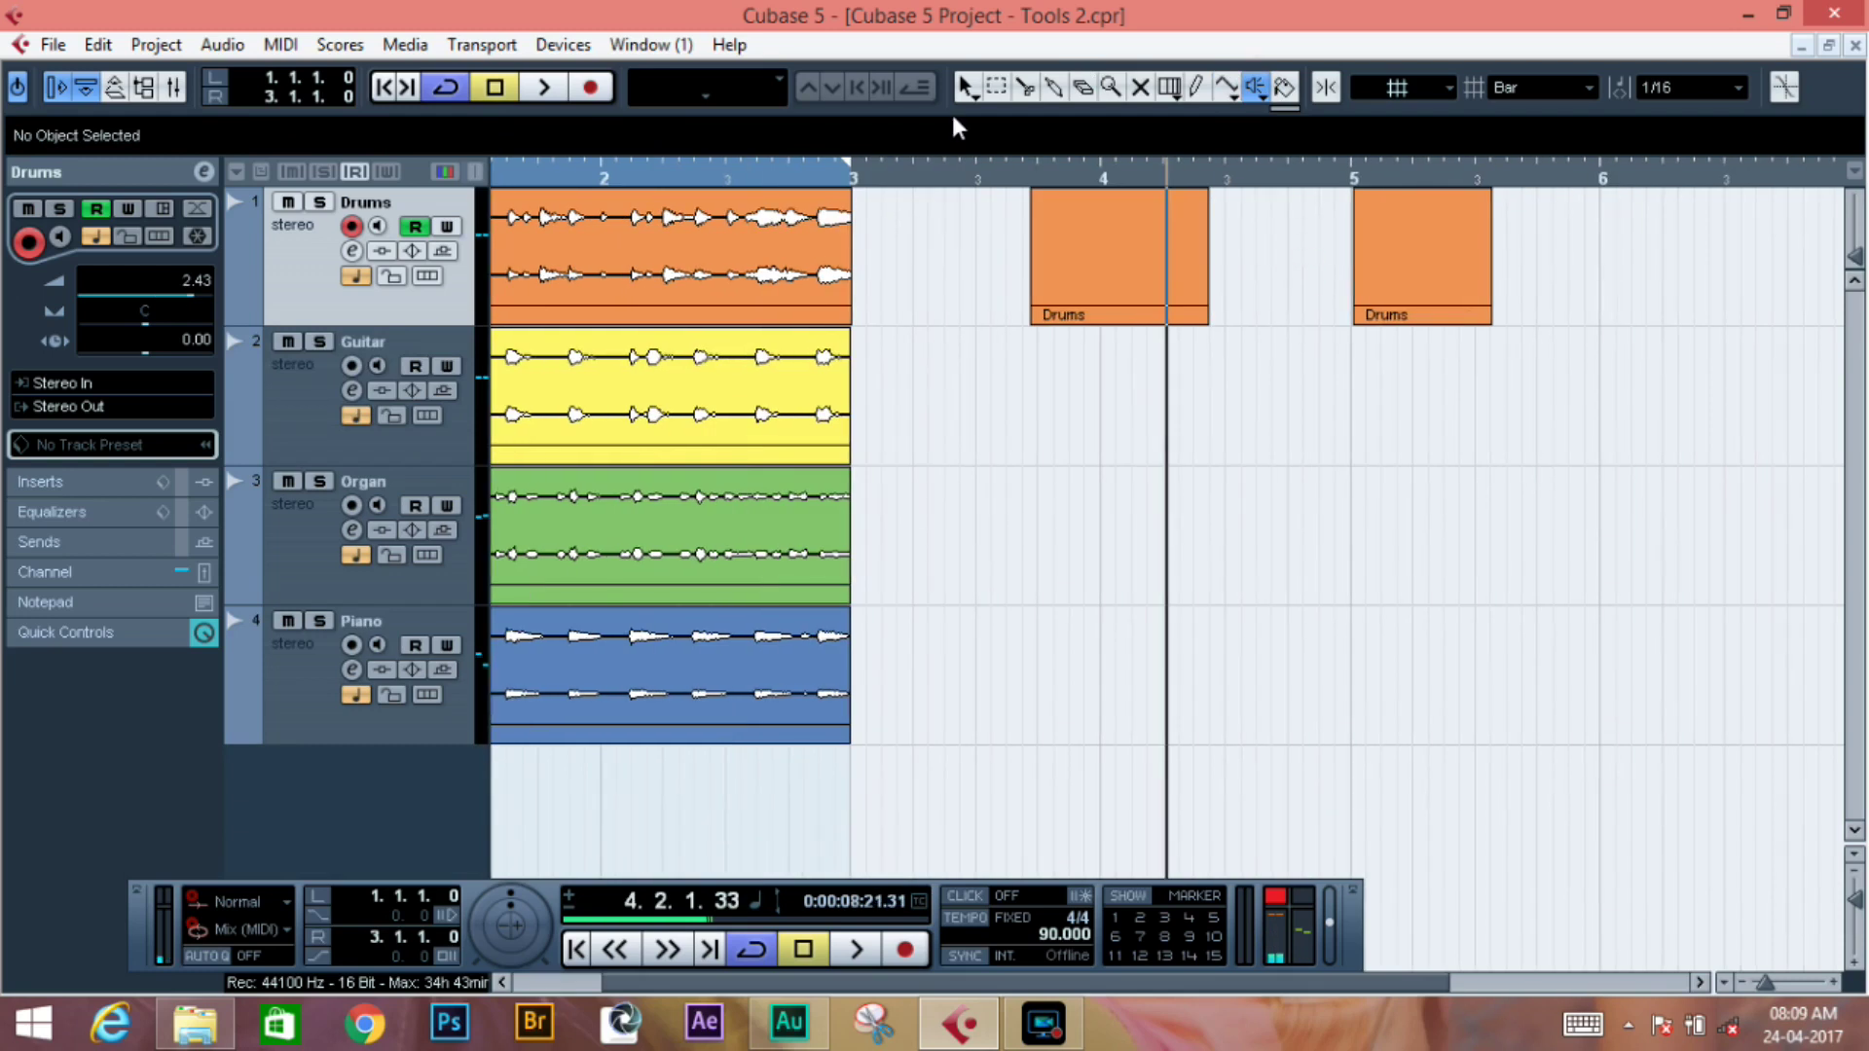
pyautogui.click(1083, 89)
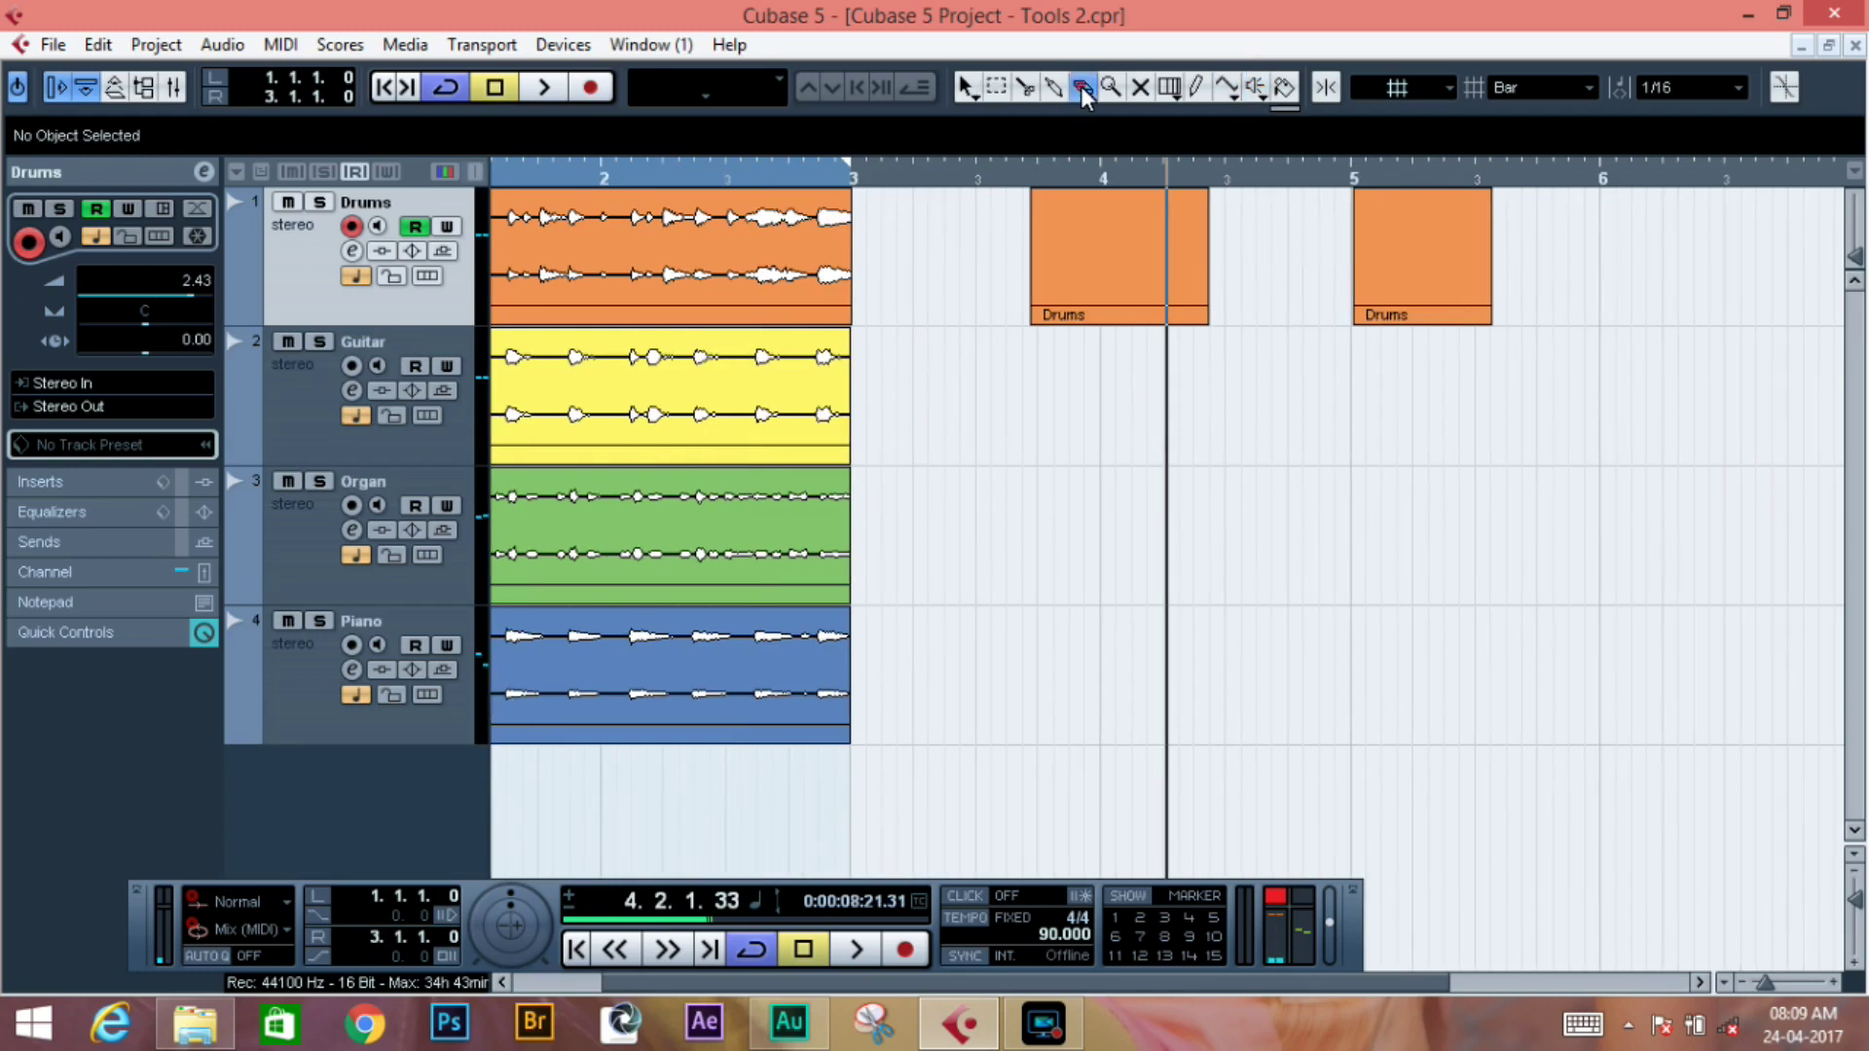
pyautogui.click(1094, 206)
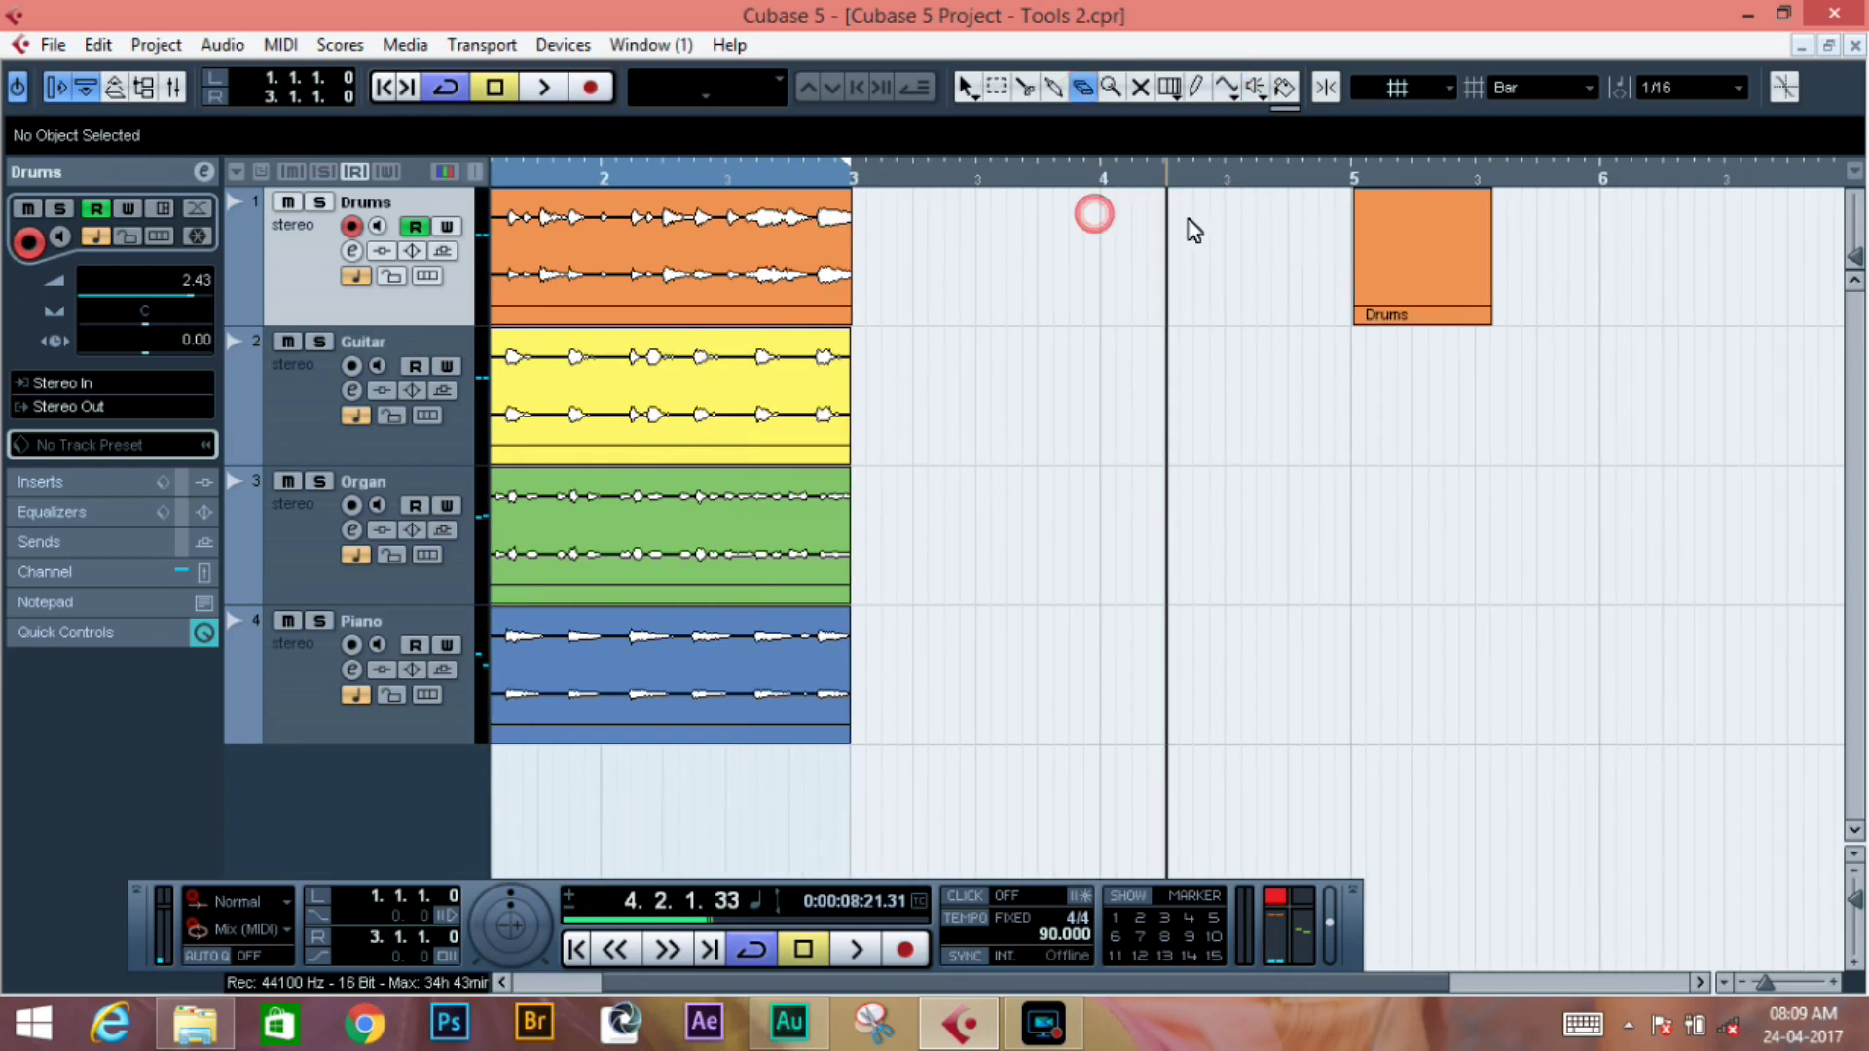
pyautogui.click(1418, 229)
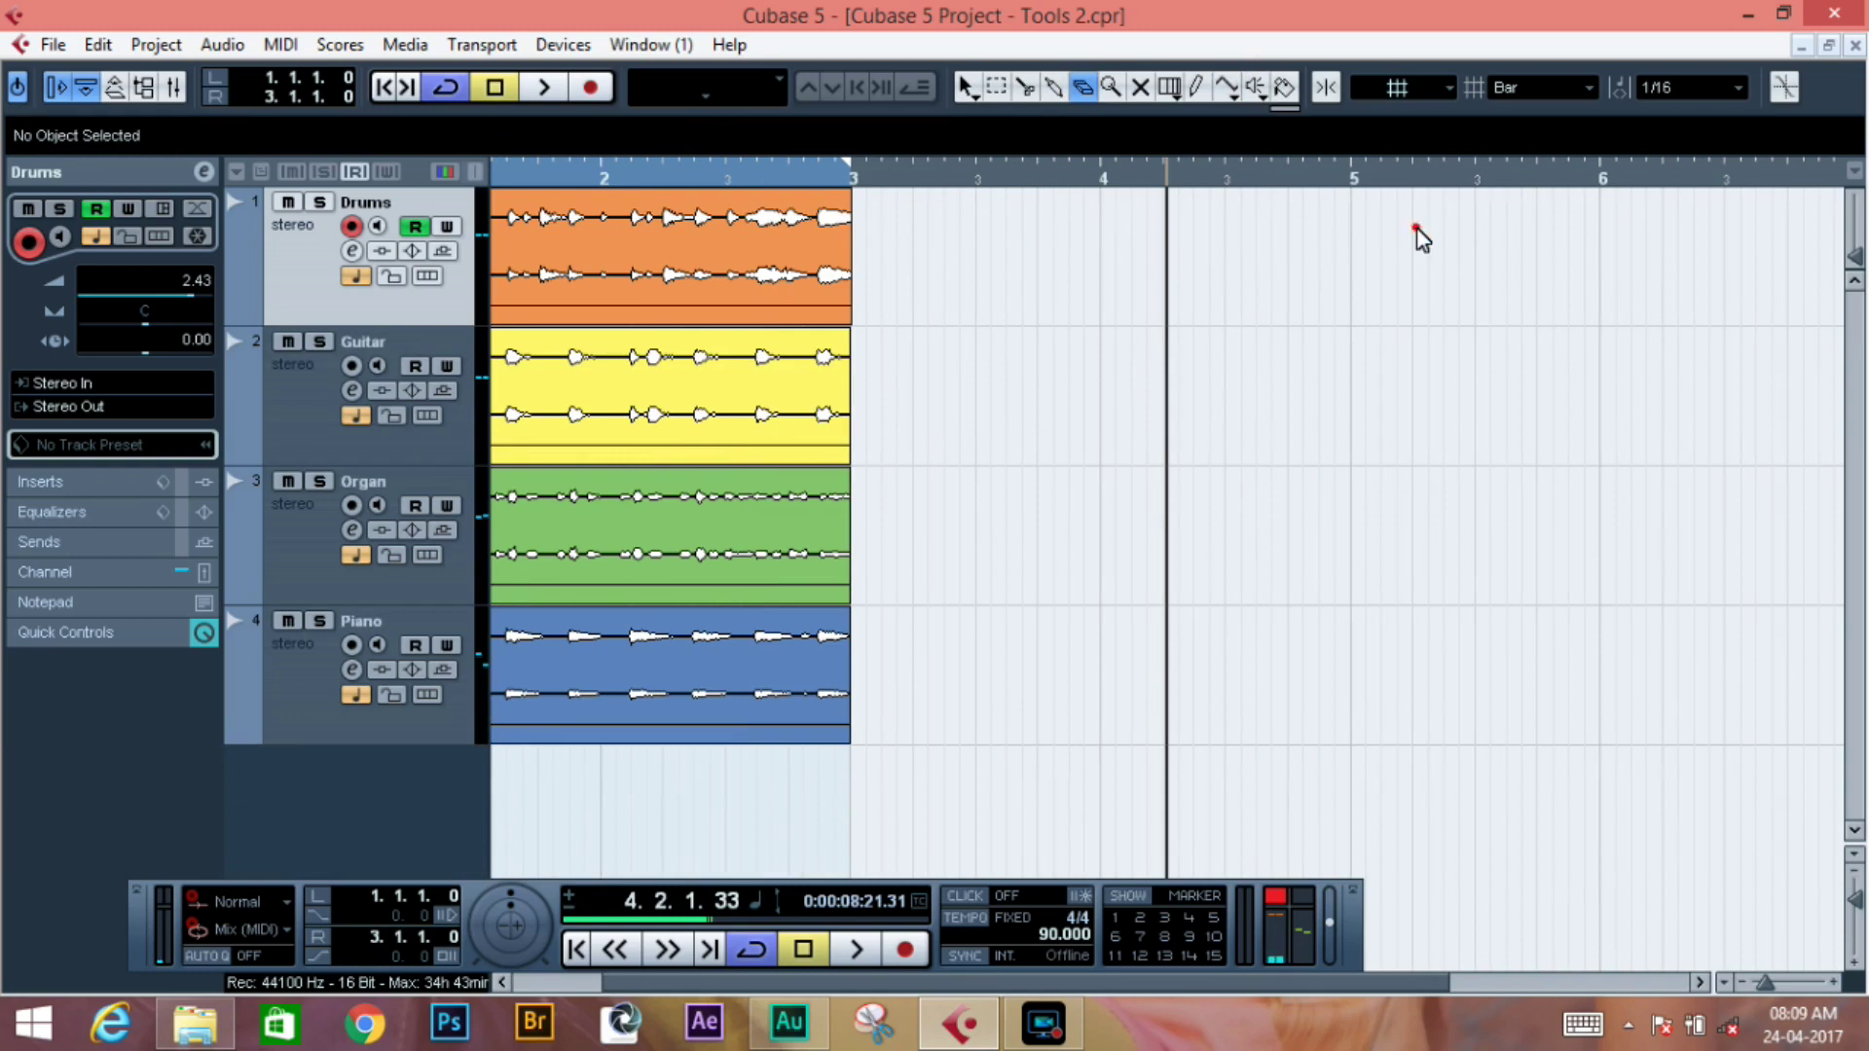
# Audition the Drums event with the Play tool from several points in bar 1
pyautogui.click(1257, 89)
pyautogui.click(672, 319)
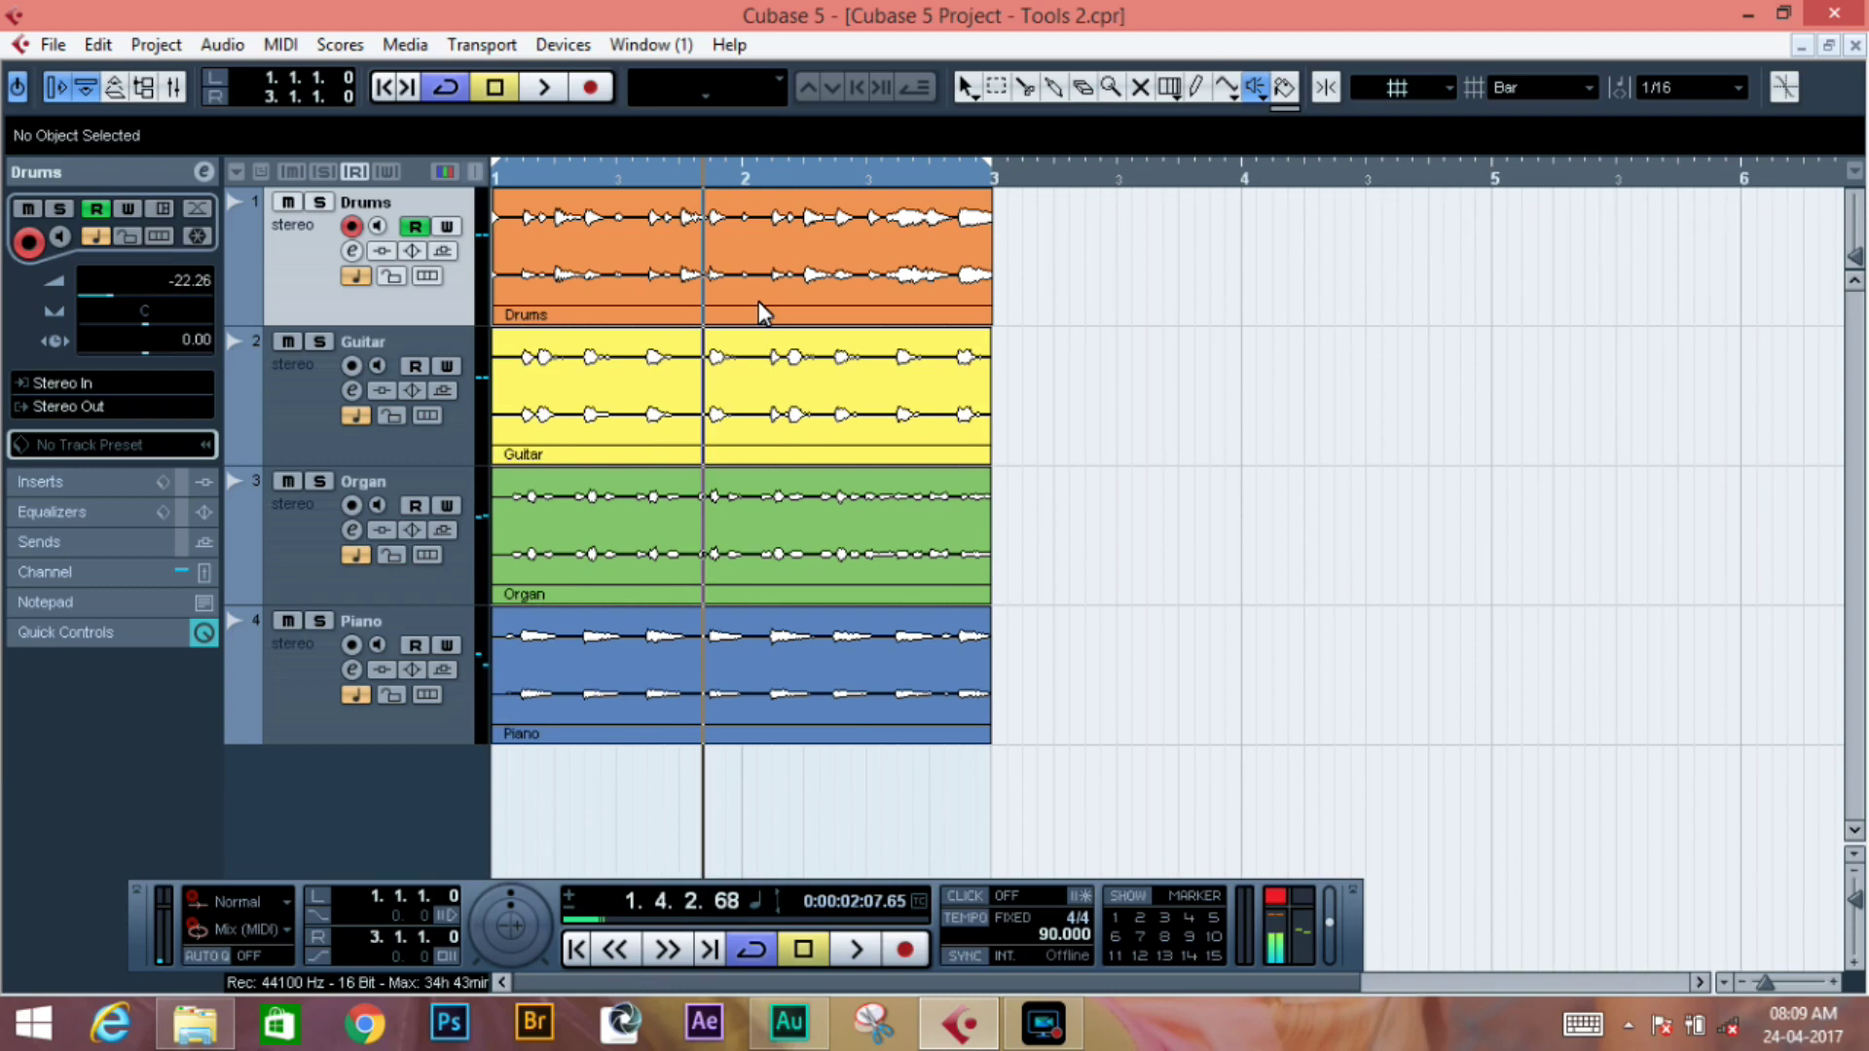
pyautogui.click(617, 258)
pyautogui.click(615, 258)
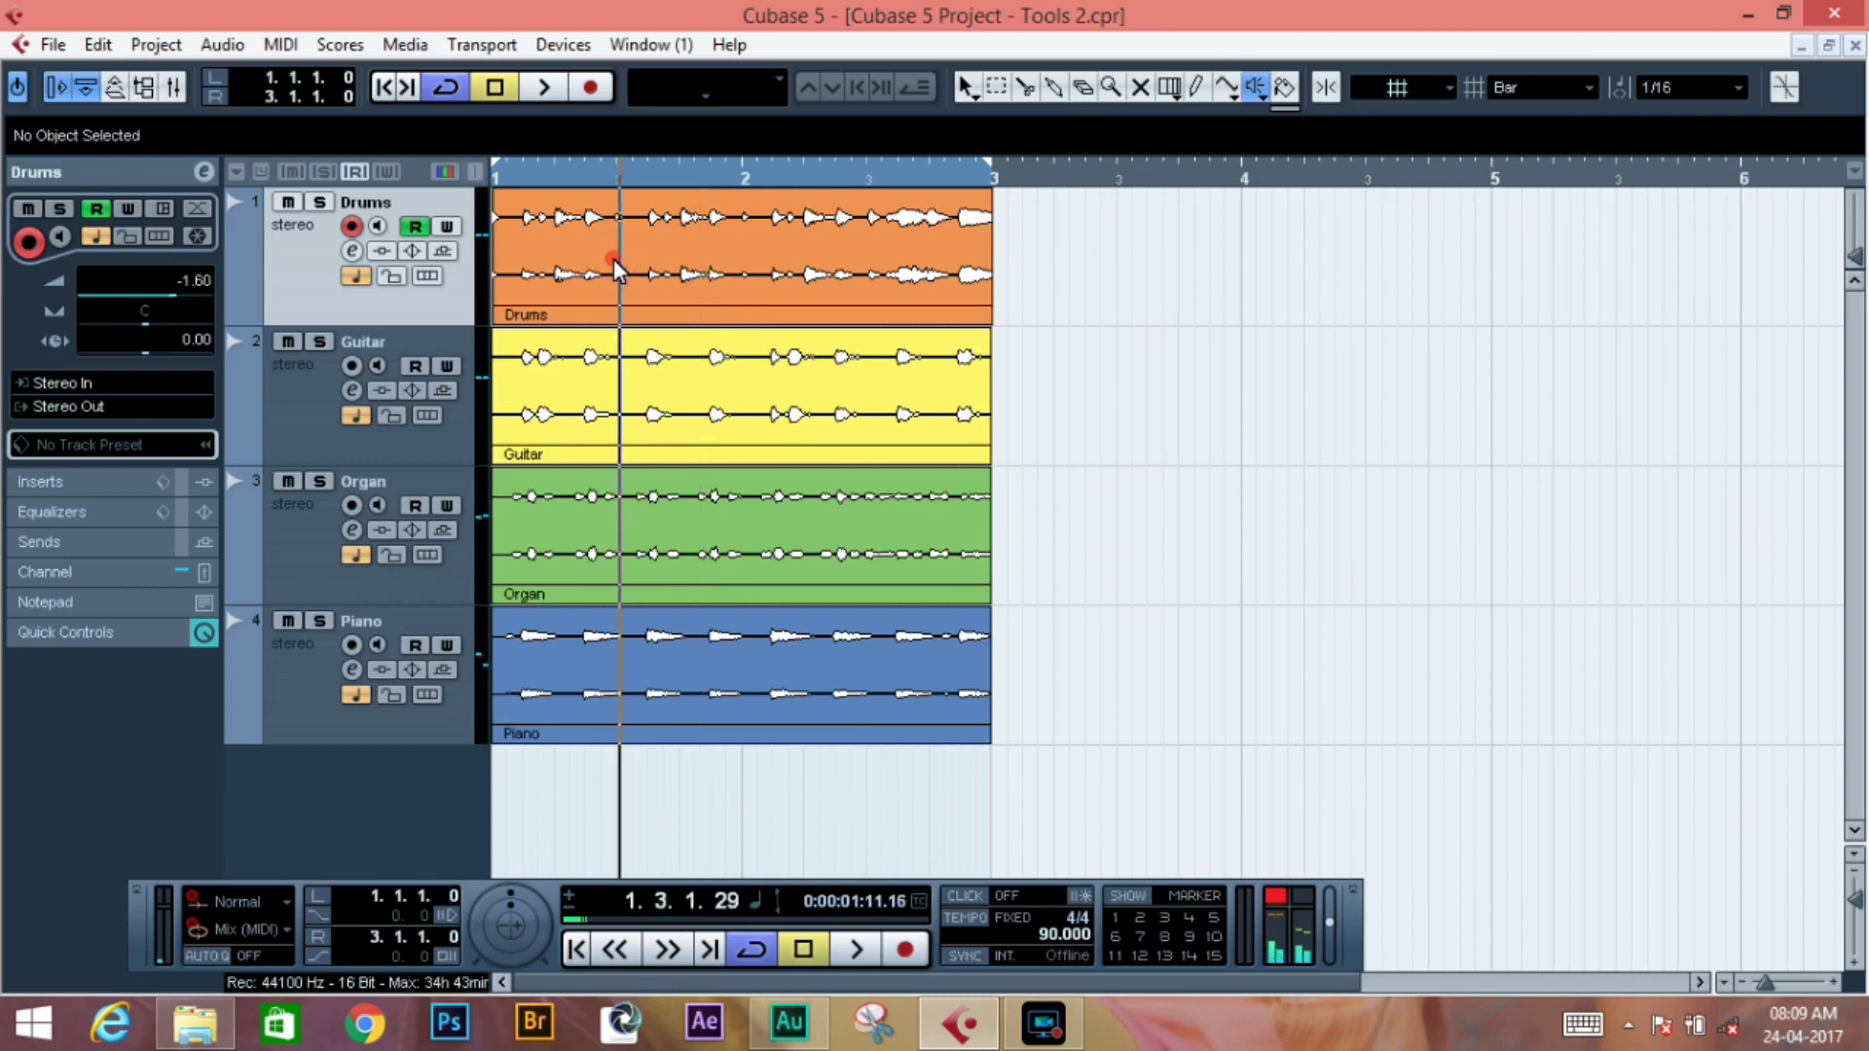
pyautogui.click(708, 273)
pyautogui.click(709, 273)
pyautogui.rightClick(709, 272)
pyautogui.click(706, 272)
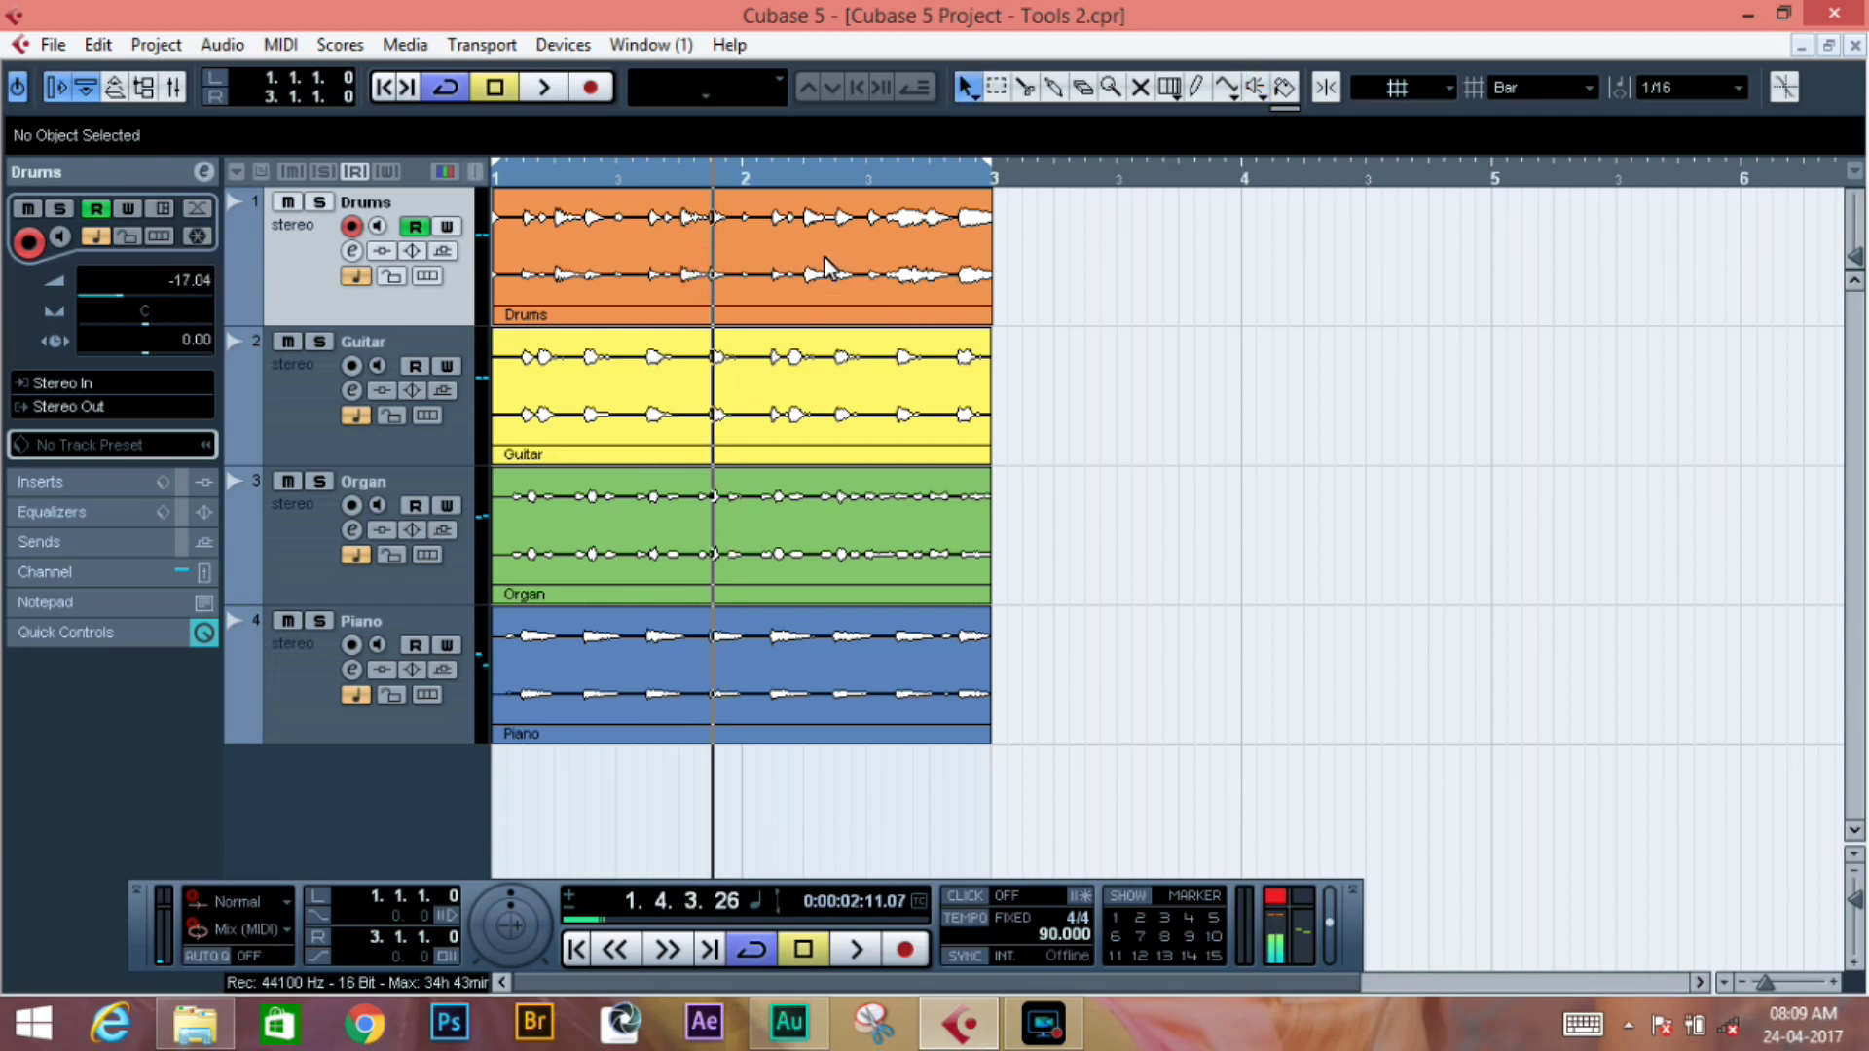
# Audition the Guitar event with the Play tool from late in bar 1, repeating from the same point
pyautogui.click(1254, 92)
pyautogui.click(681, 341)
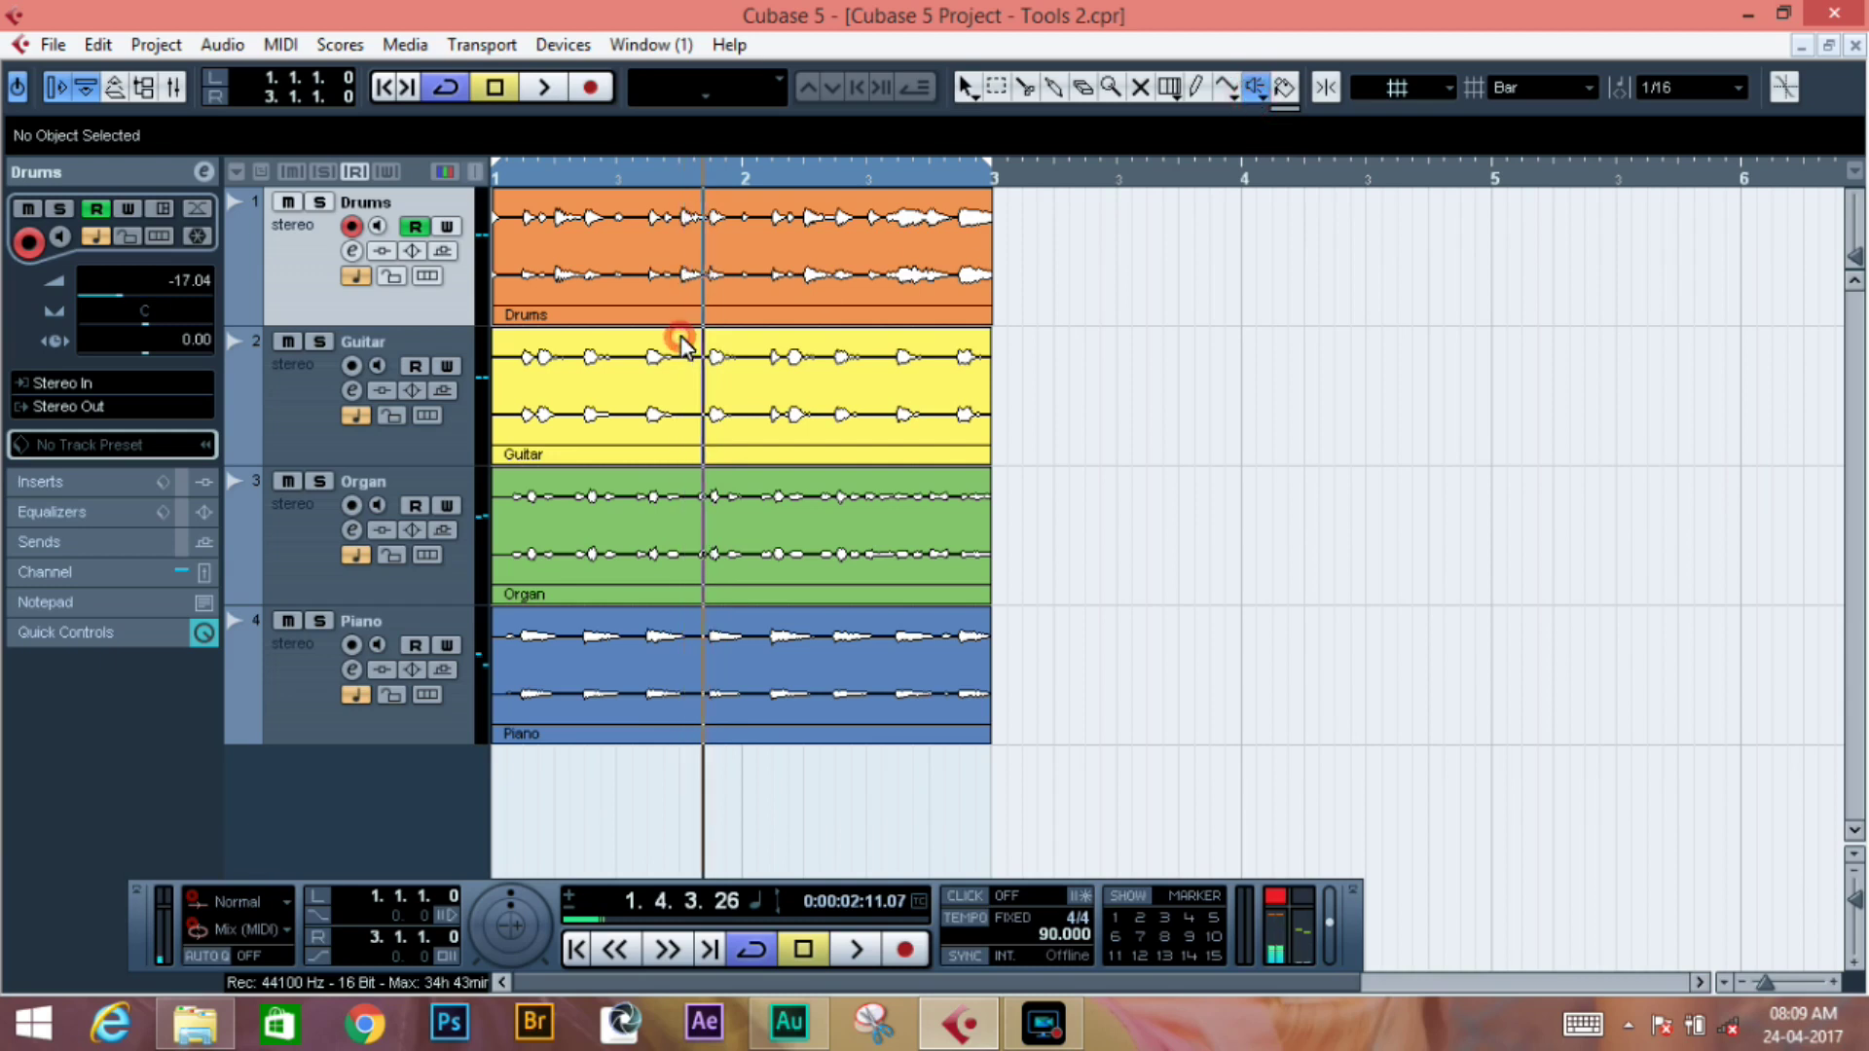
pyautogui.click(682, 337)
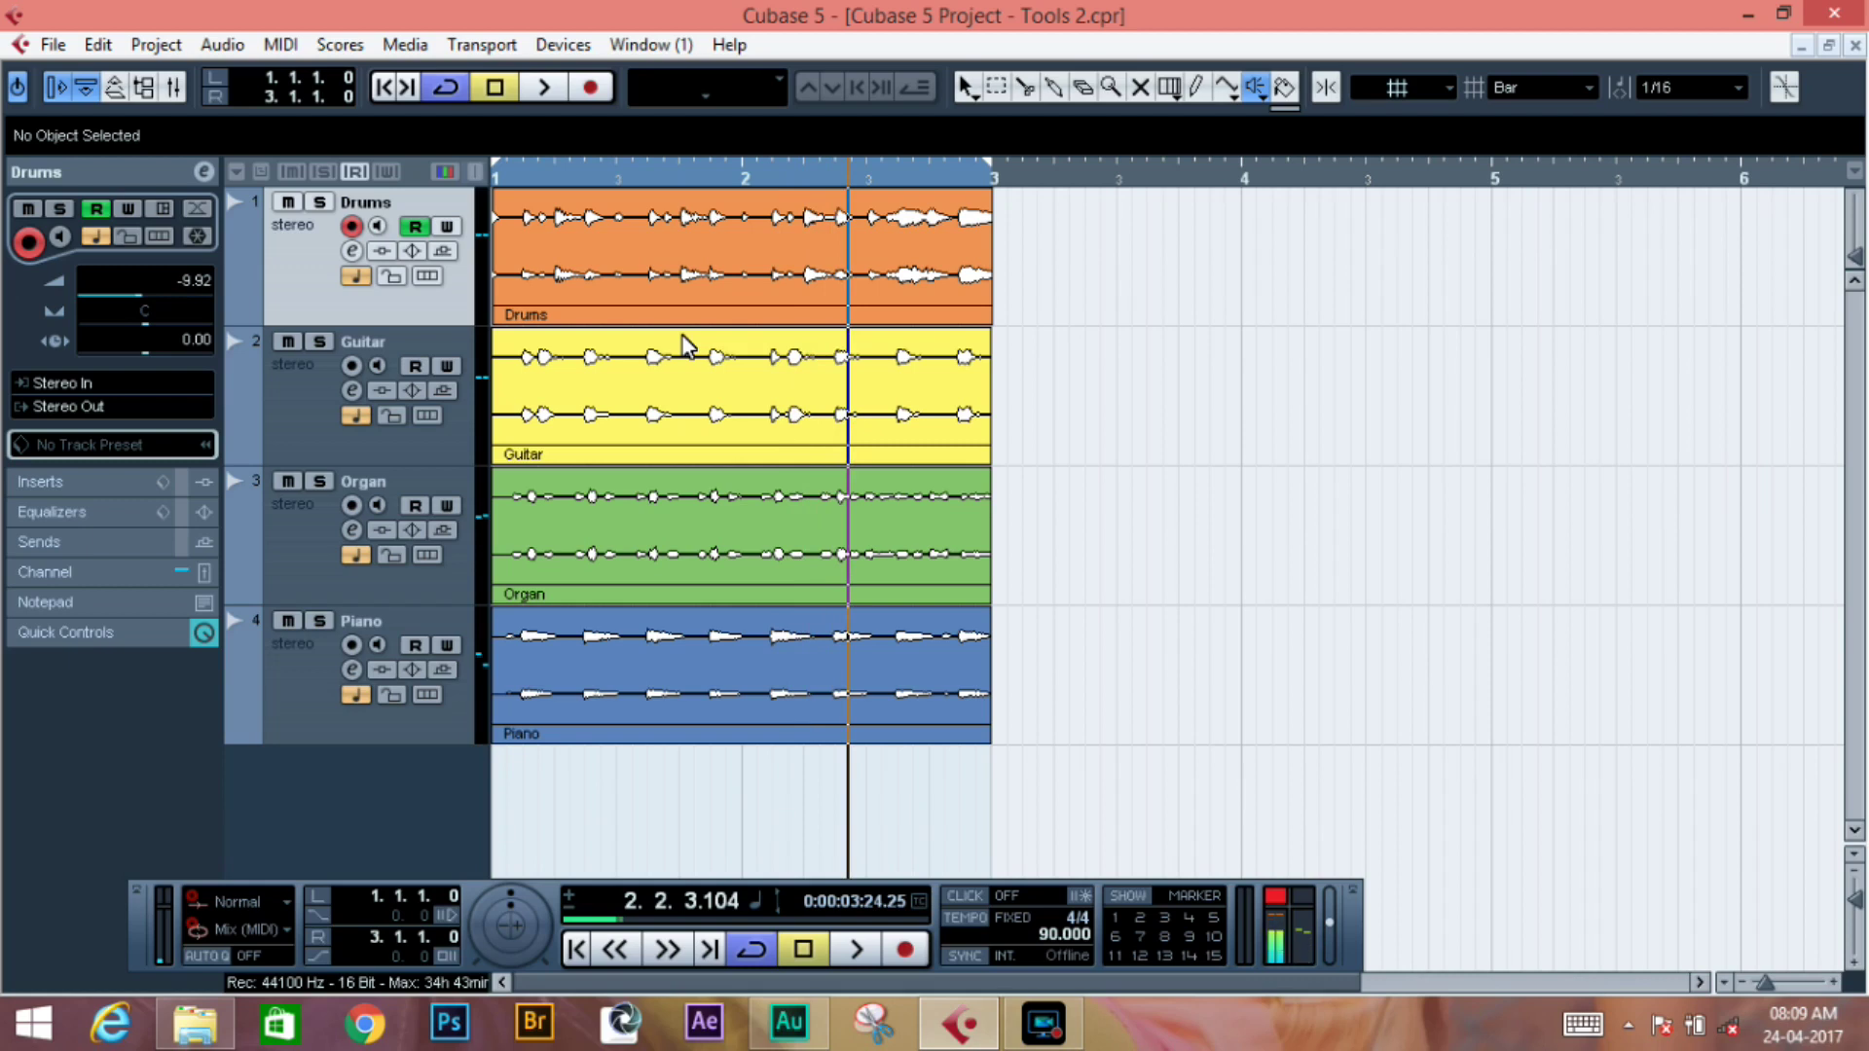
pyautogui.click(683, 337)
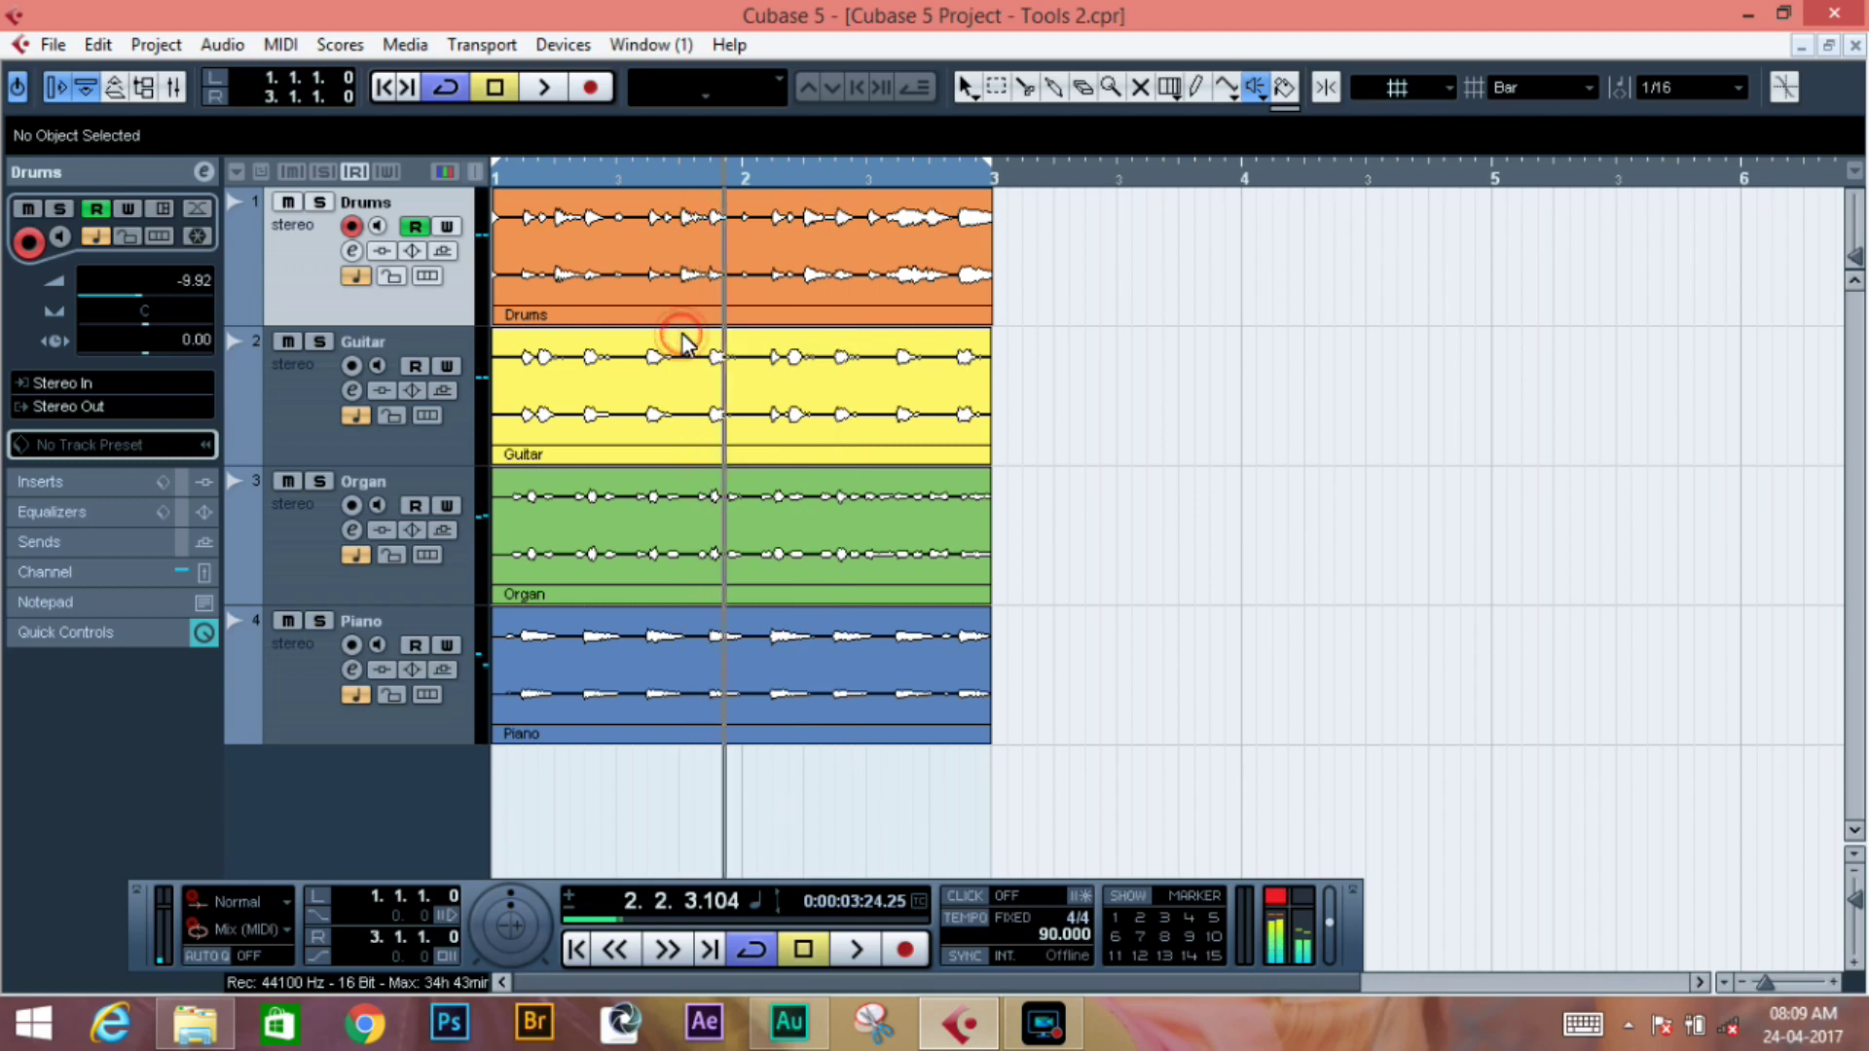
pyautogui.click(683, 337)
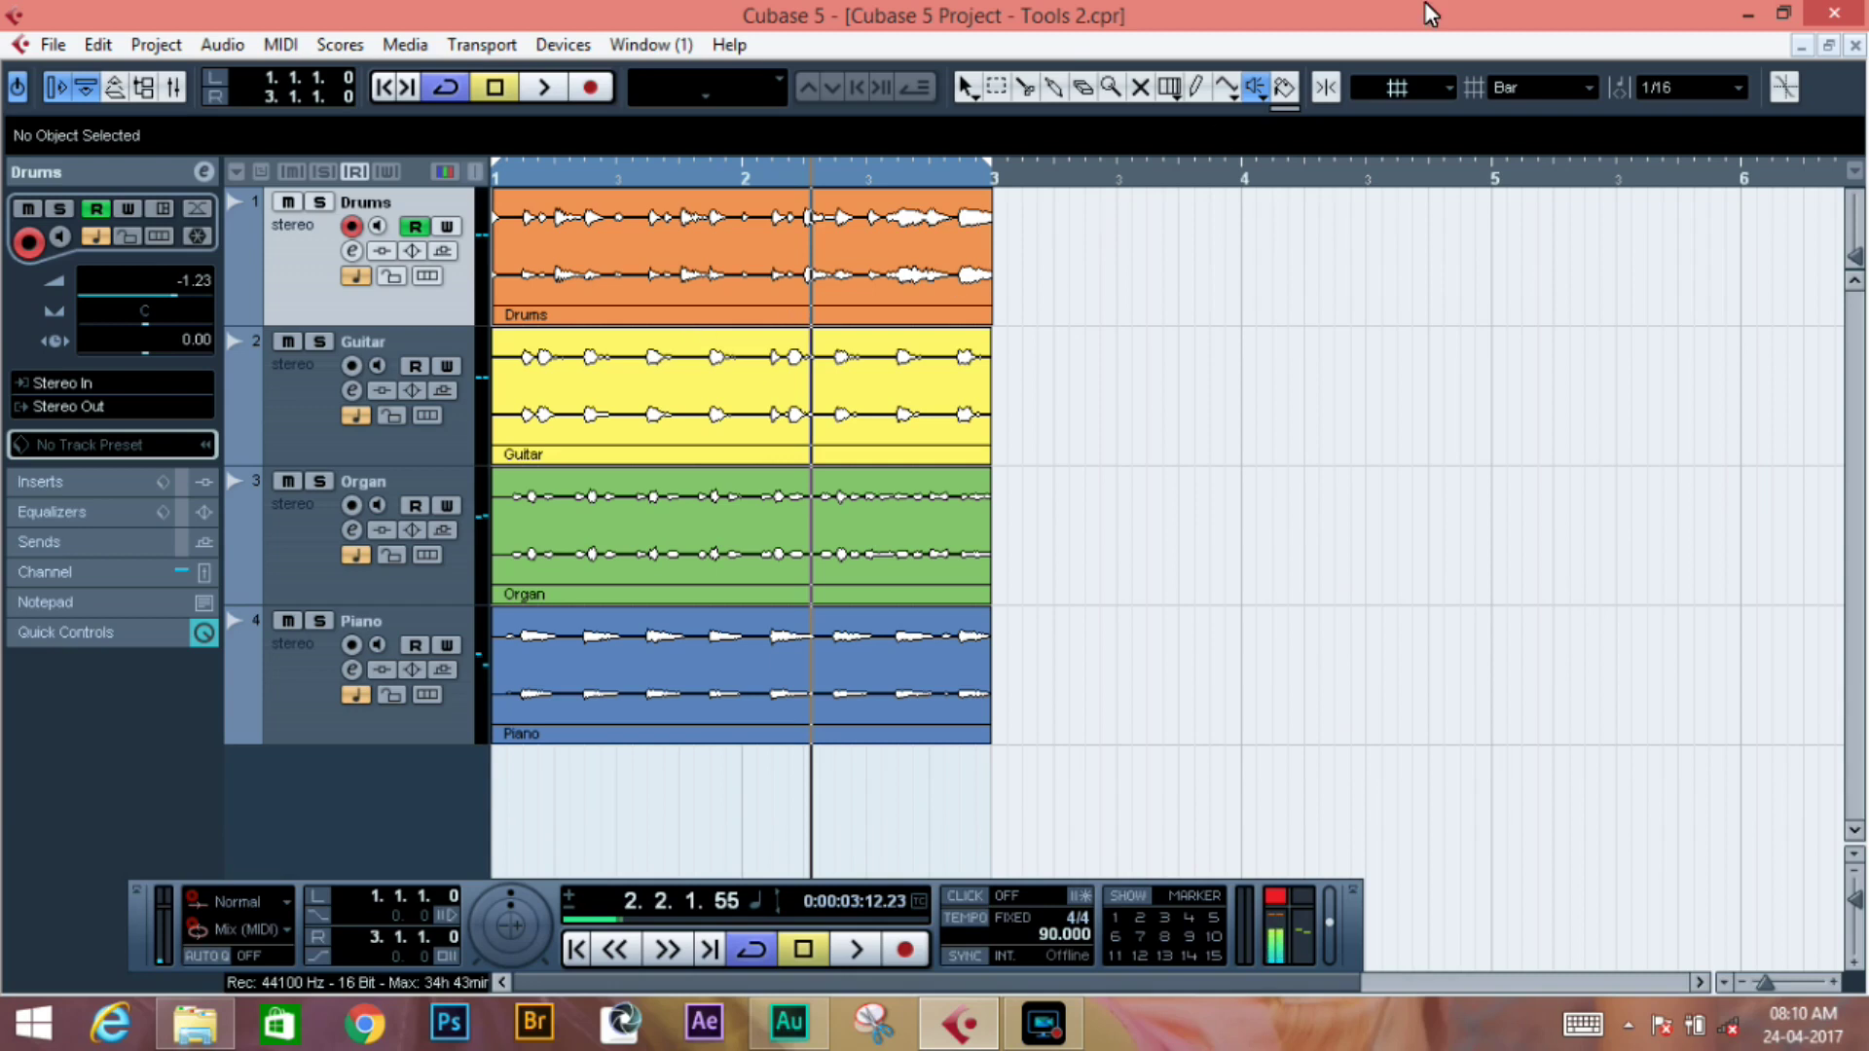
# Scrub the Guitar event around the middle of bar 1 with the Scrub tool and switch the tool back to Play
pyautogui.click(1264, 89)
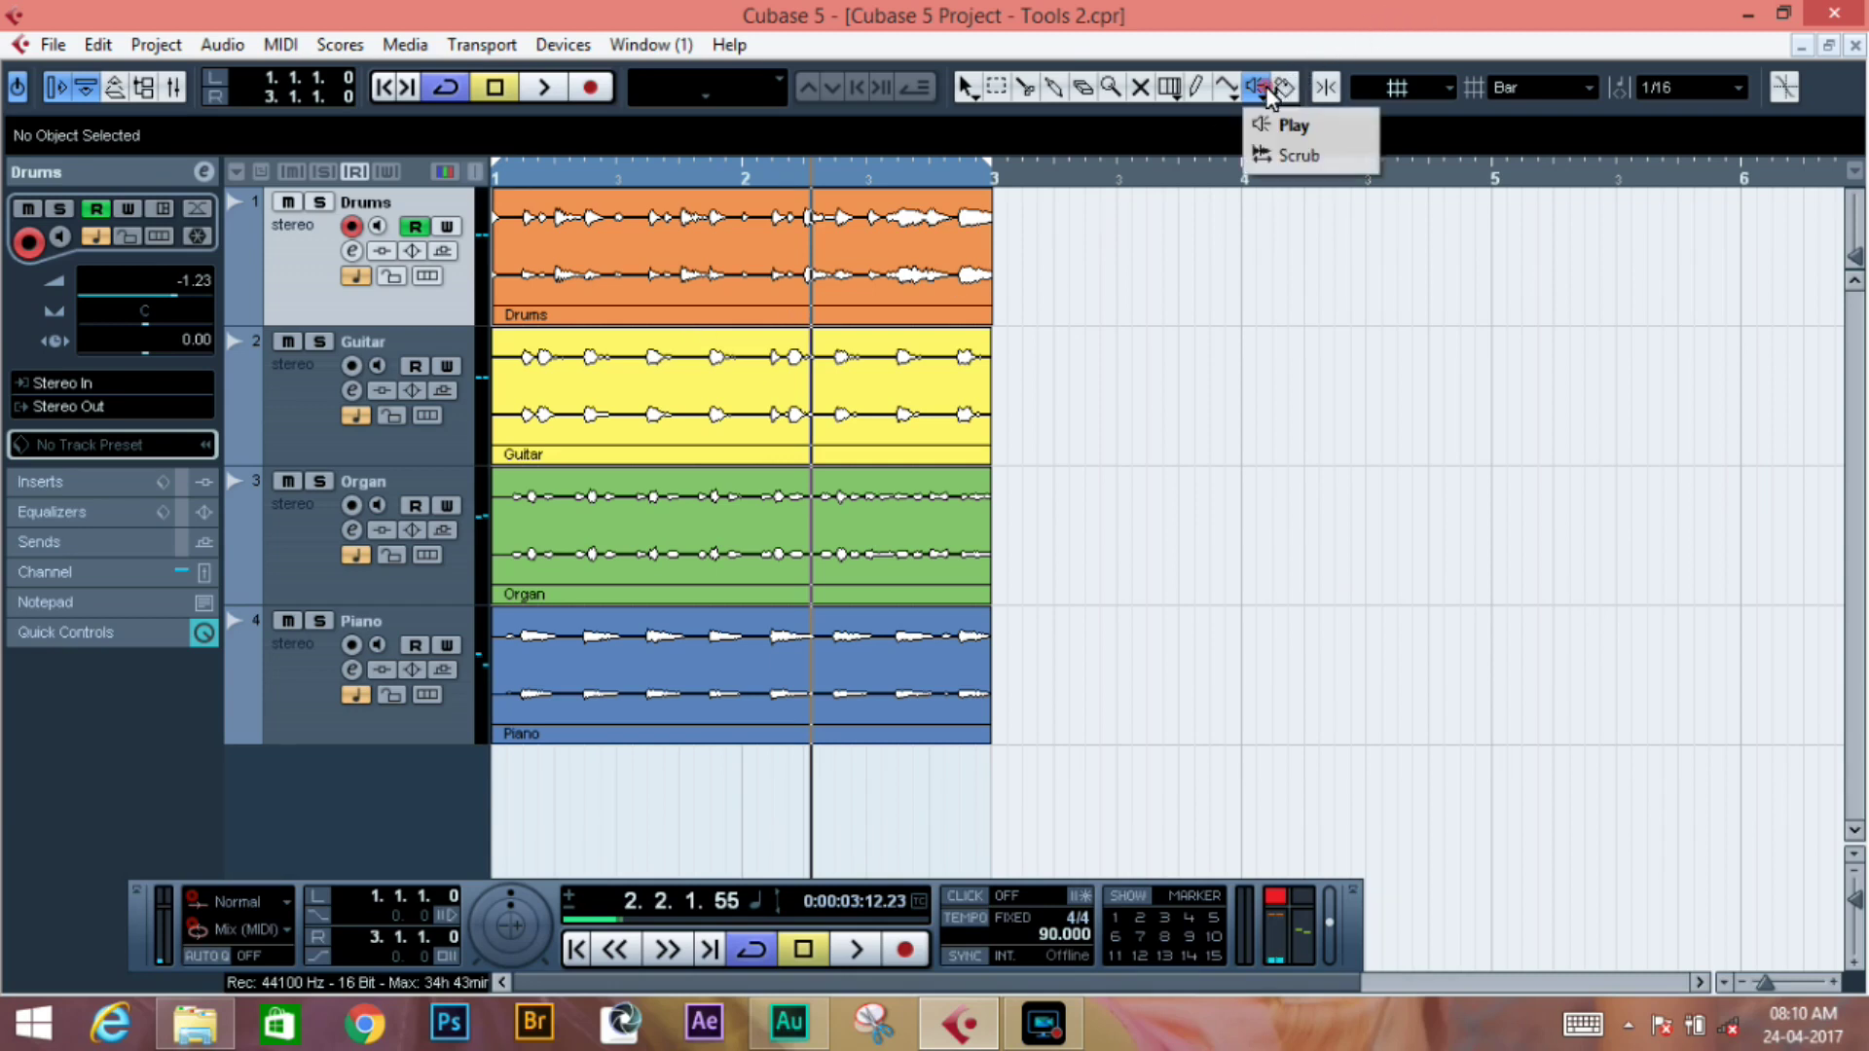
pyautogui.click(1291, 156)
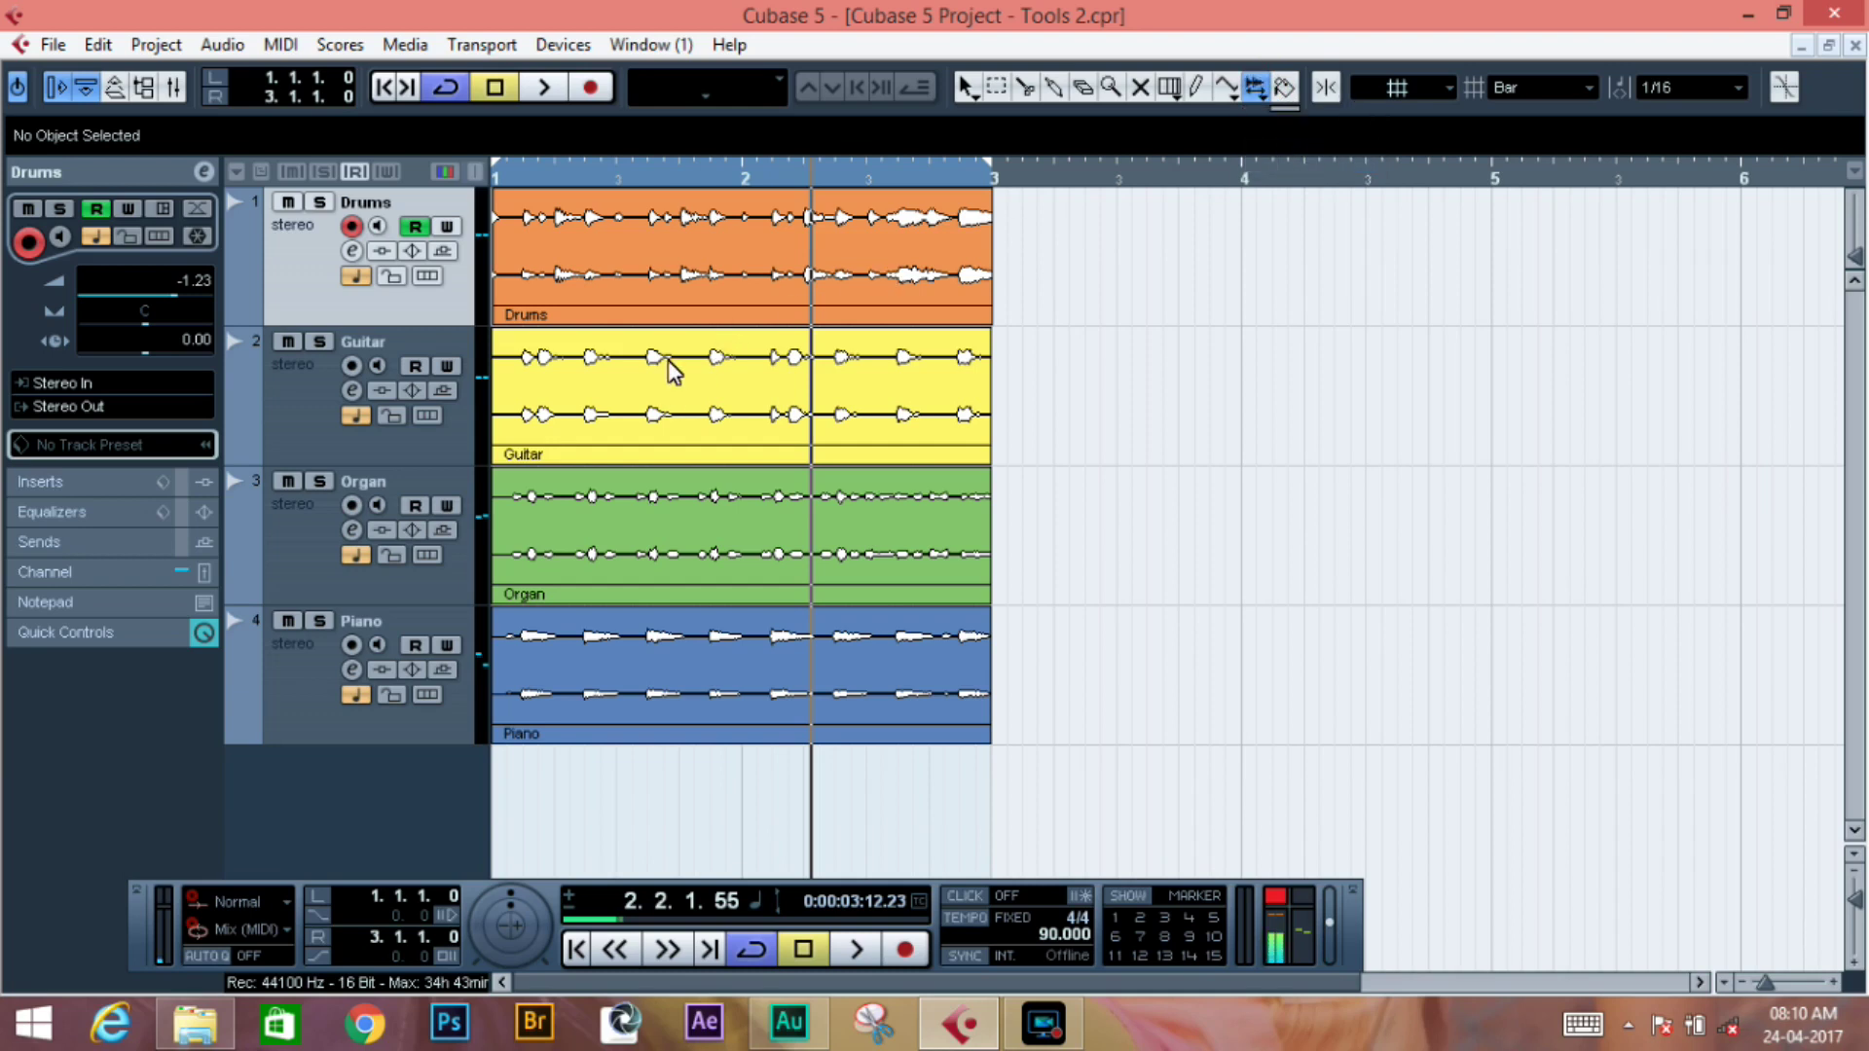
pyautogui.moveTo(639, 368)
pyautogui.mouseDown()
pyautogui.moveTo(682, 375)
pyautogui.moveTo(635, 388)
pyautogui.moveTo(707, 386)
pyautogui.moveTo(642, 391)
pyautogui.mouseUp()
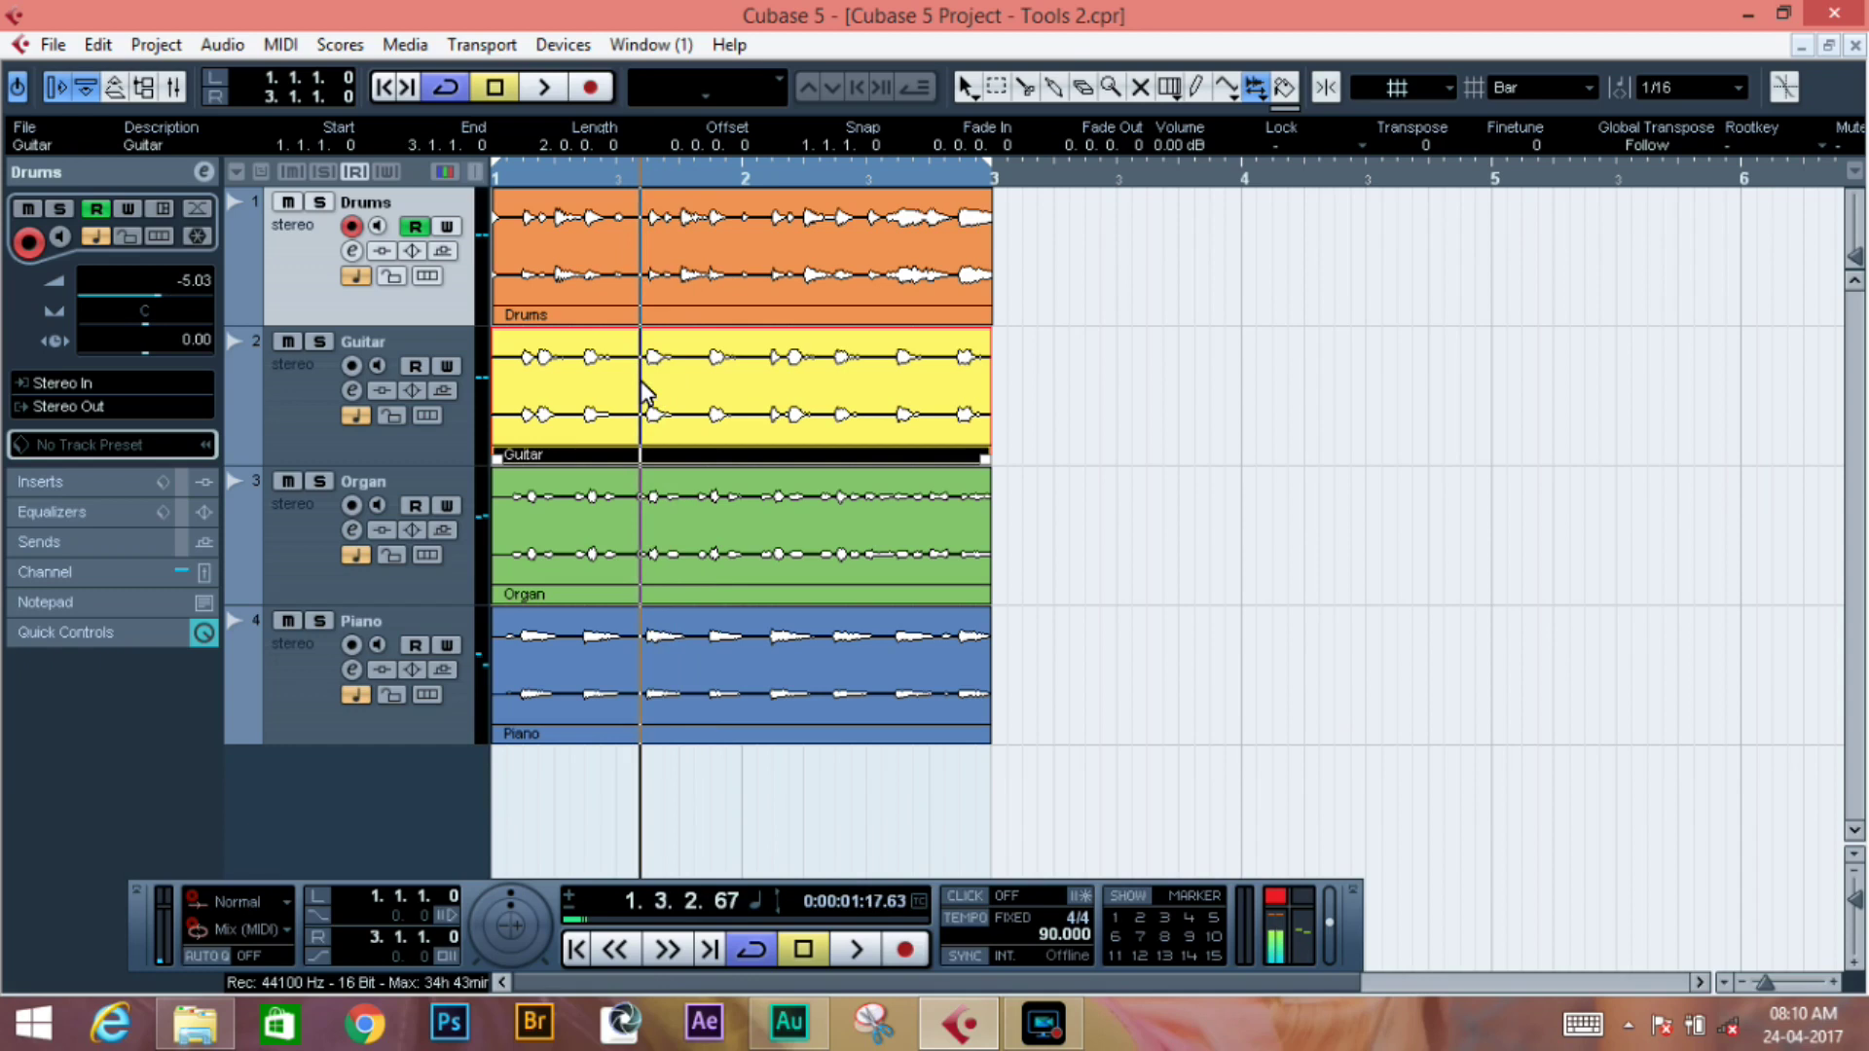
pyautogui.click(1253, 90)
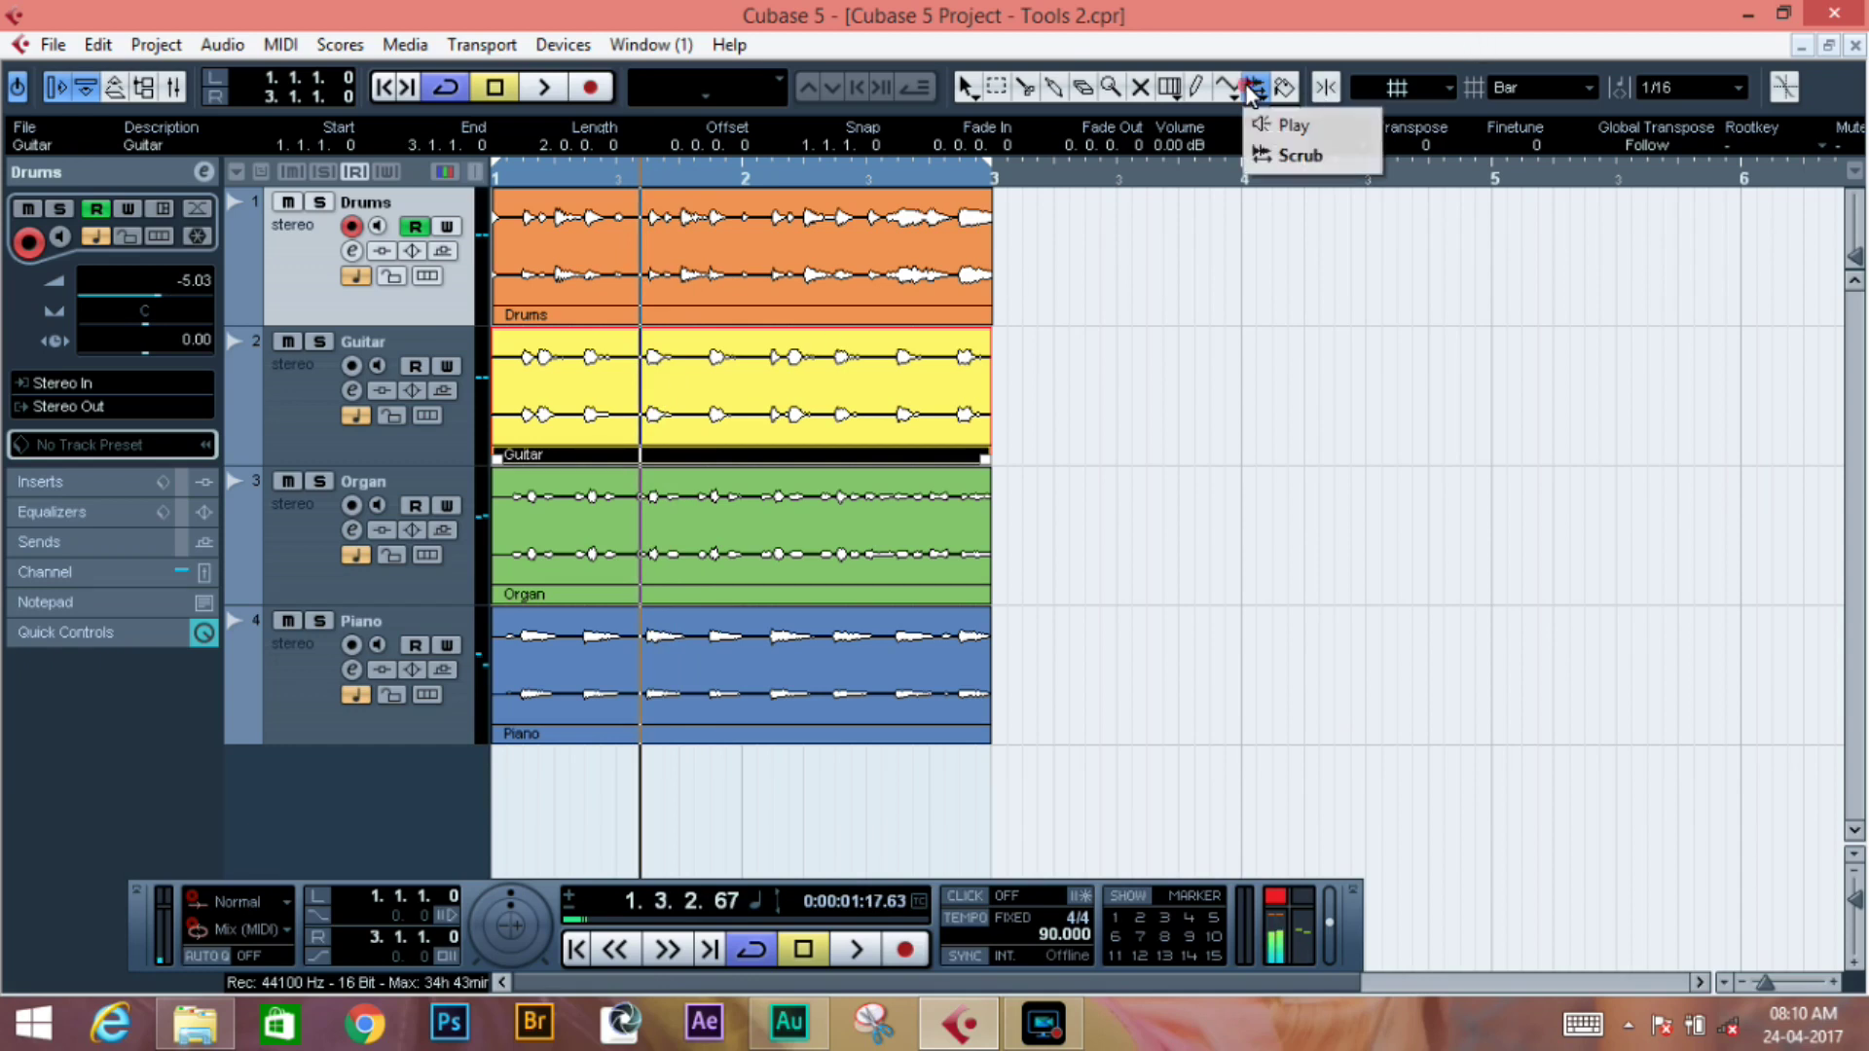
pyautogui.click(1274, 134)
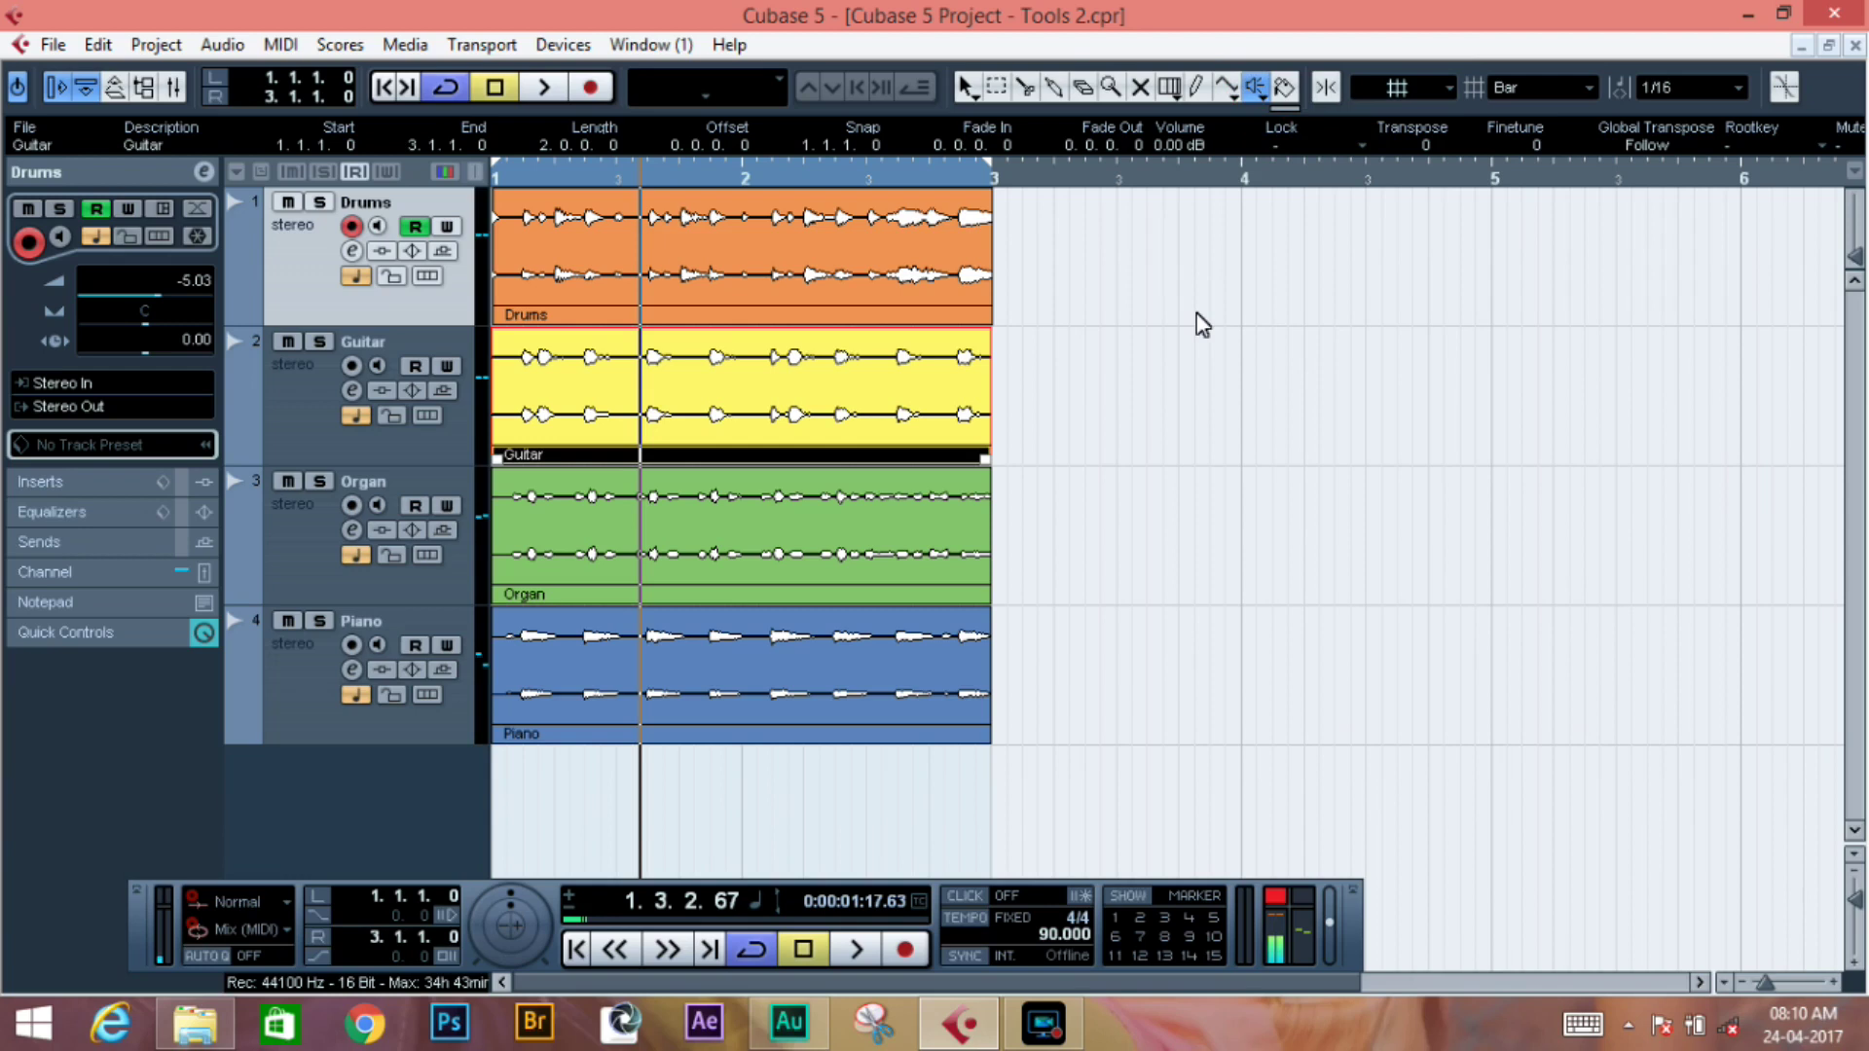
# Examine the scrub speed, scrub volume and CPU saving options in the Transport-Scrub preferences and close them without changes
pyautogui.click(53, 46)
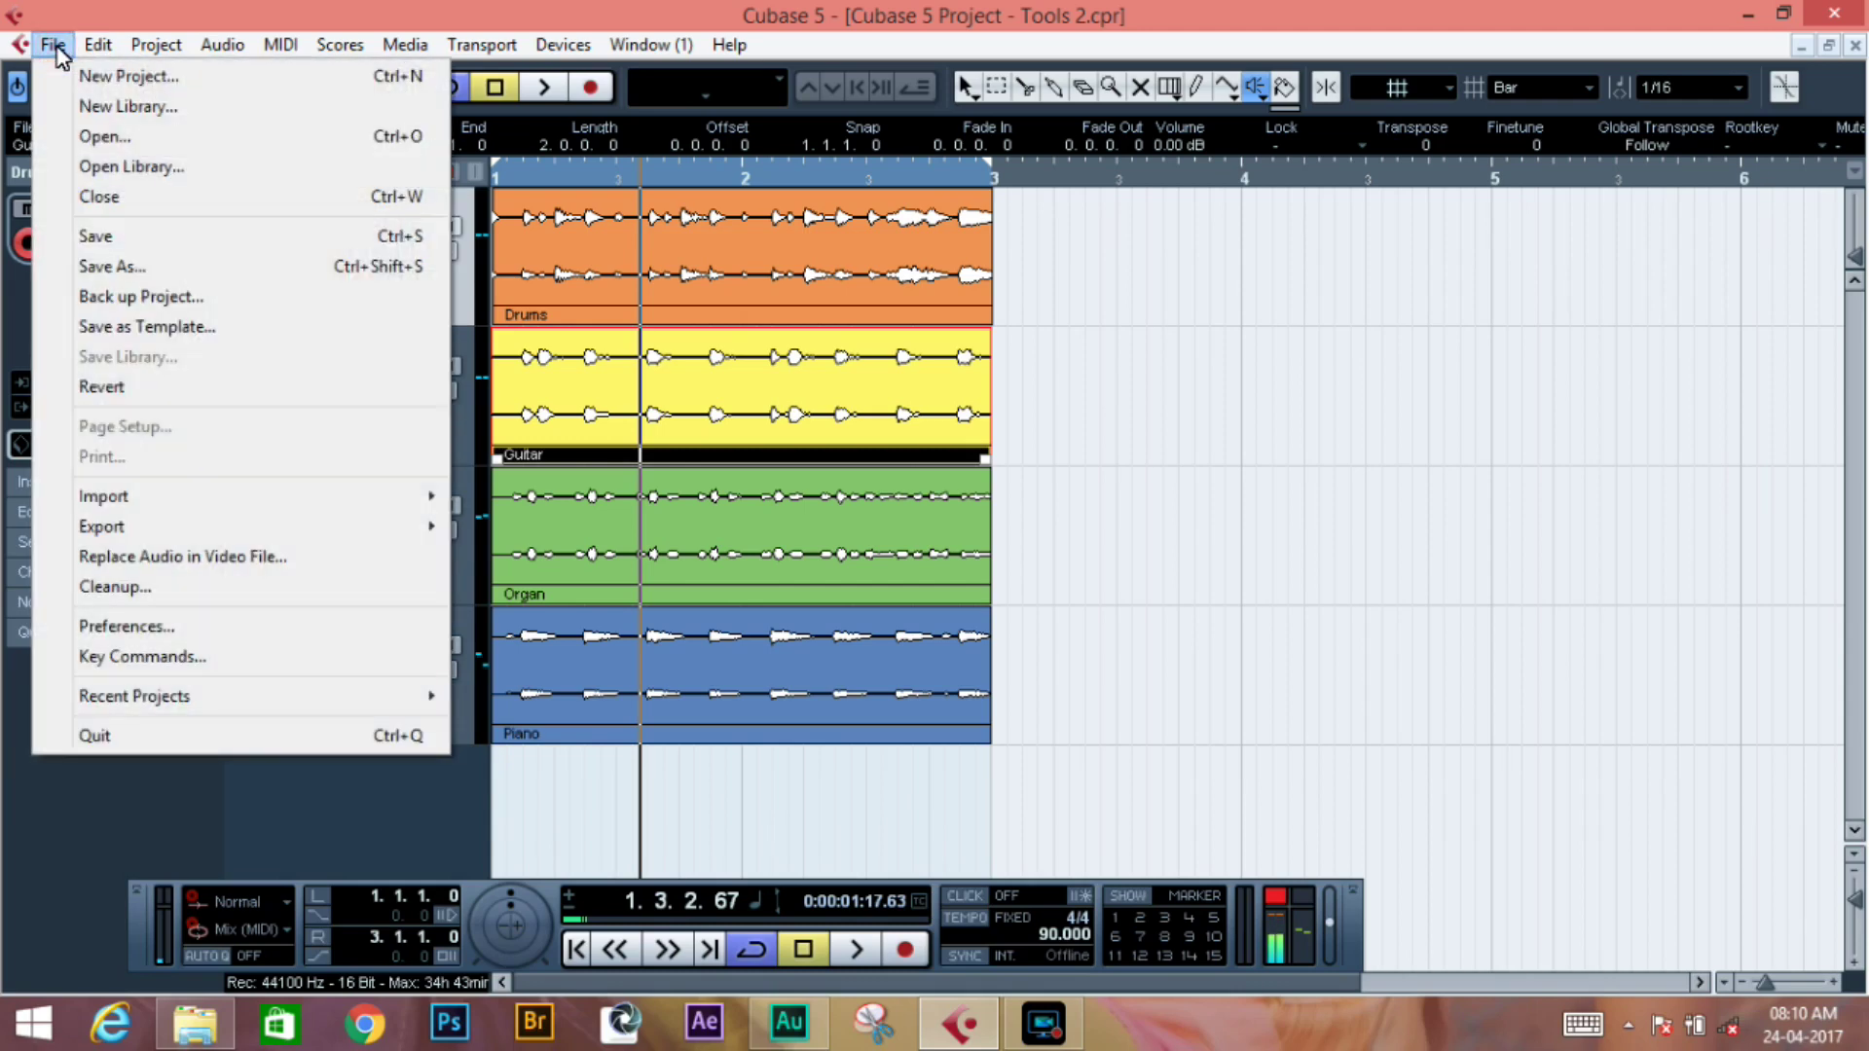
pyautogui.click(195, 635)
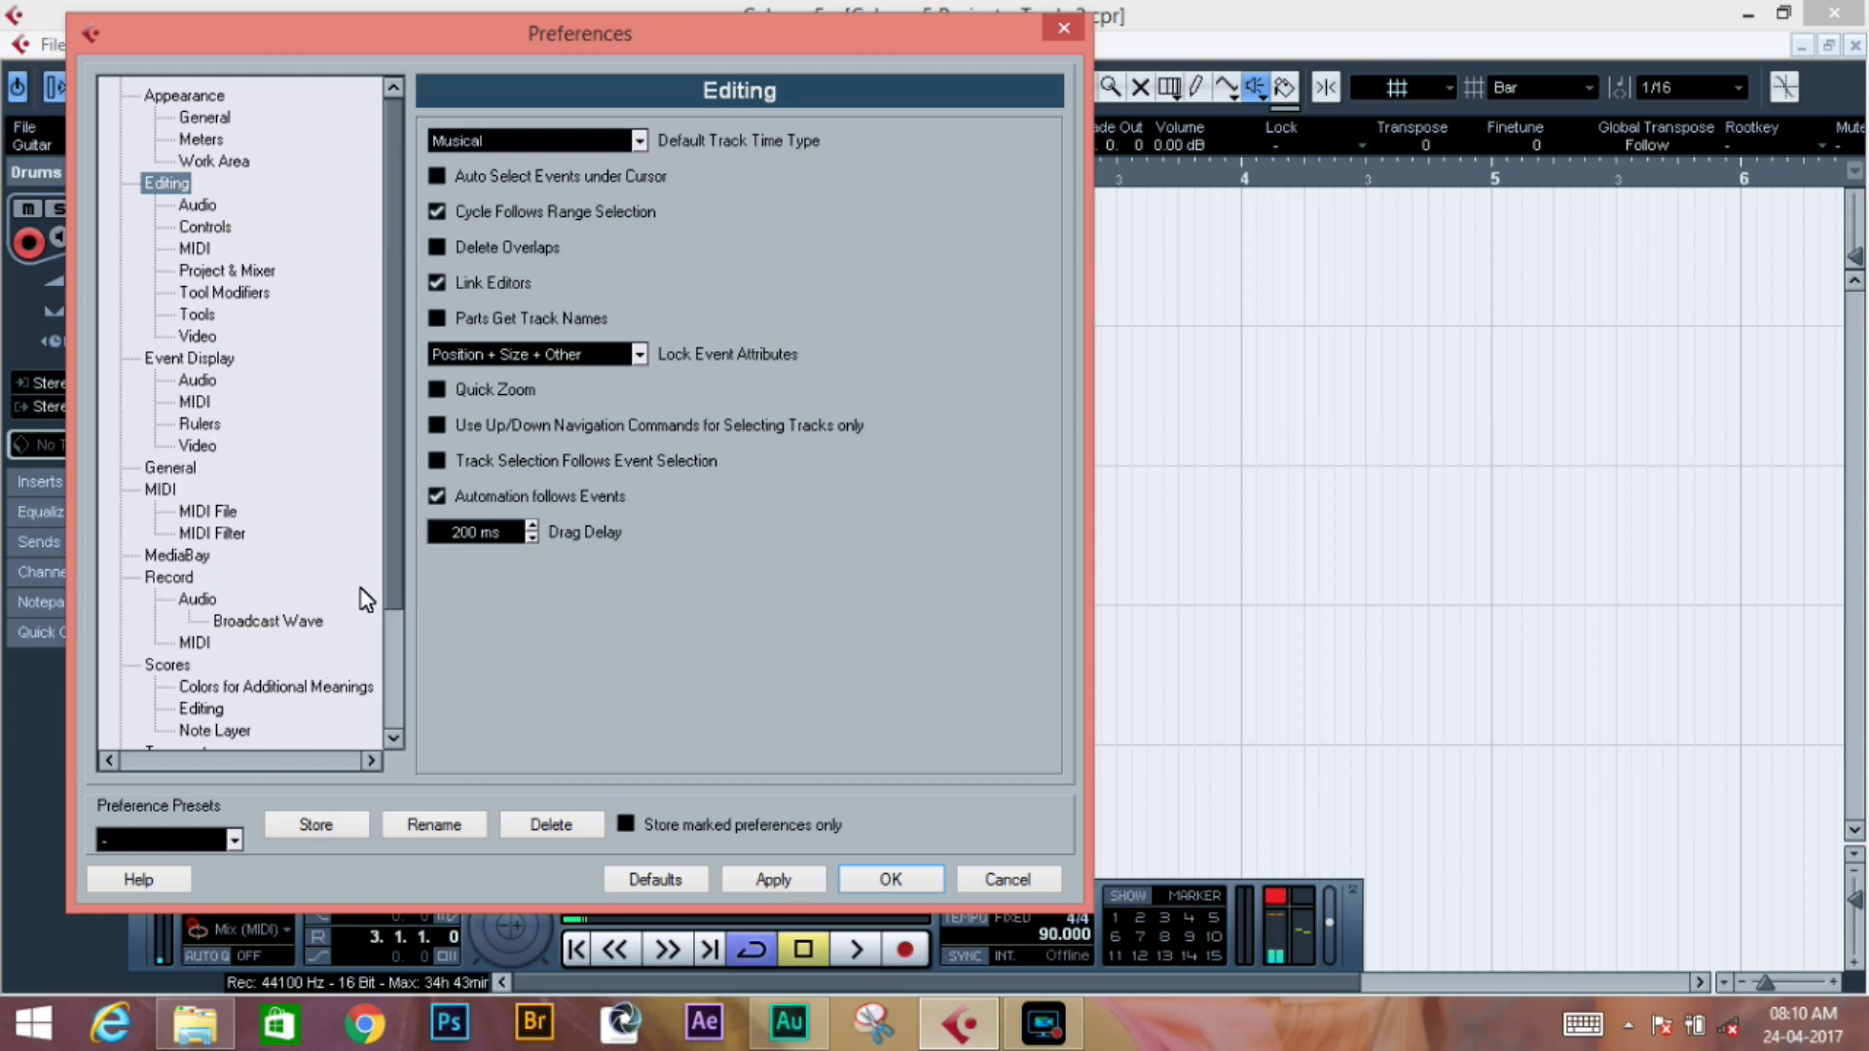
pyautogui.moveTo(390, 577); pyautogui.dragTo(389, 689)
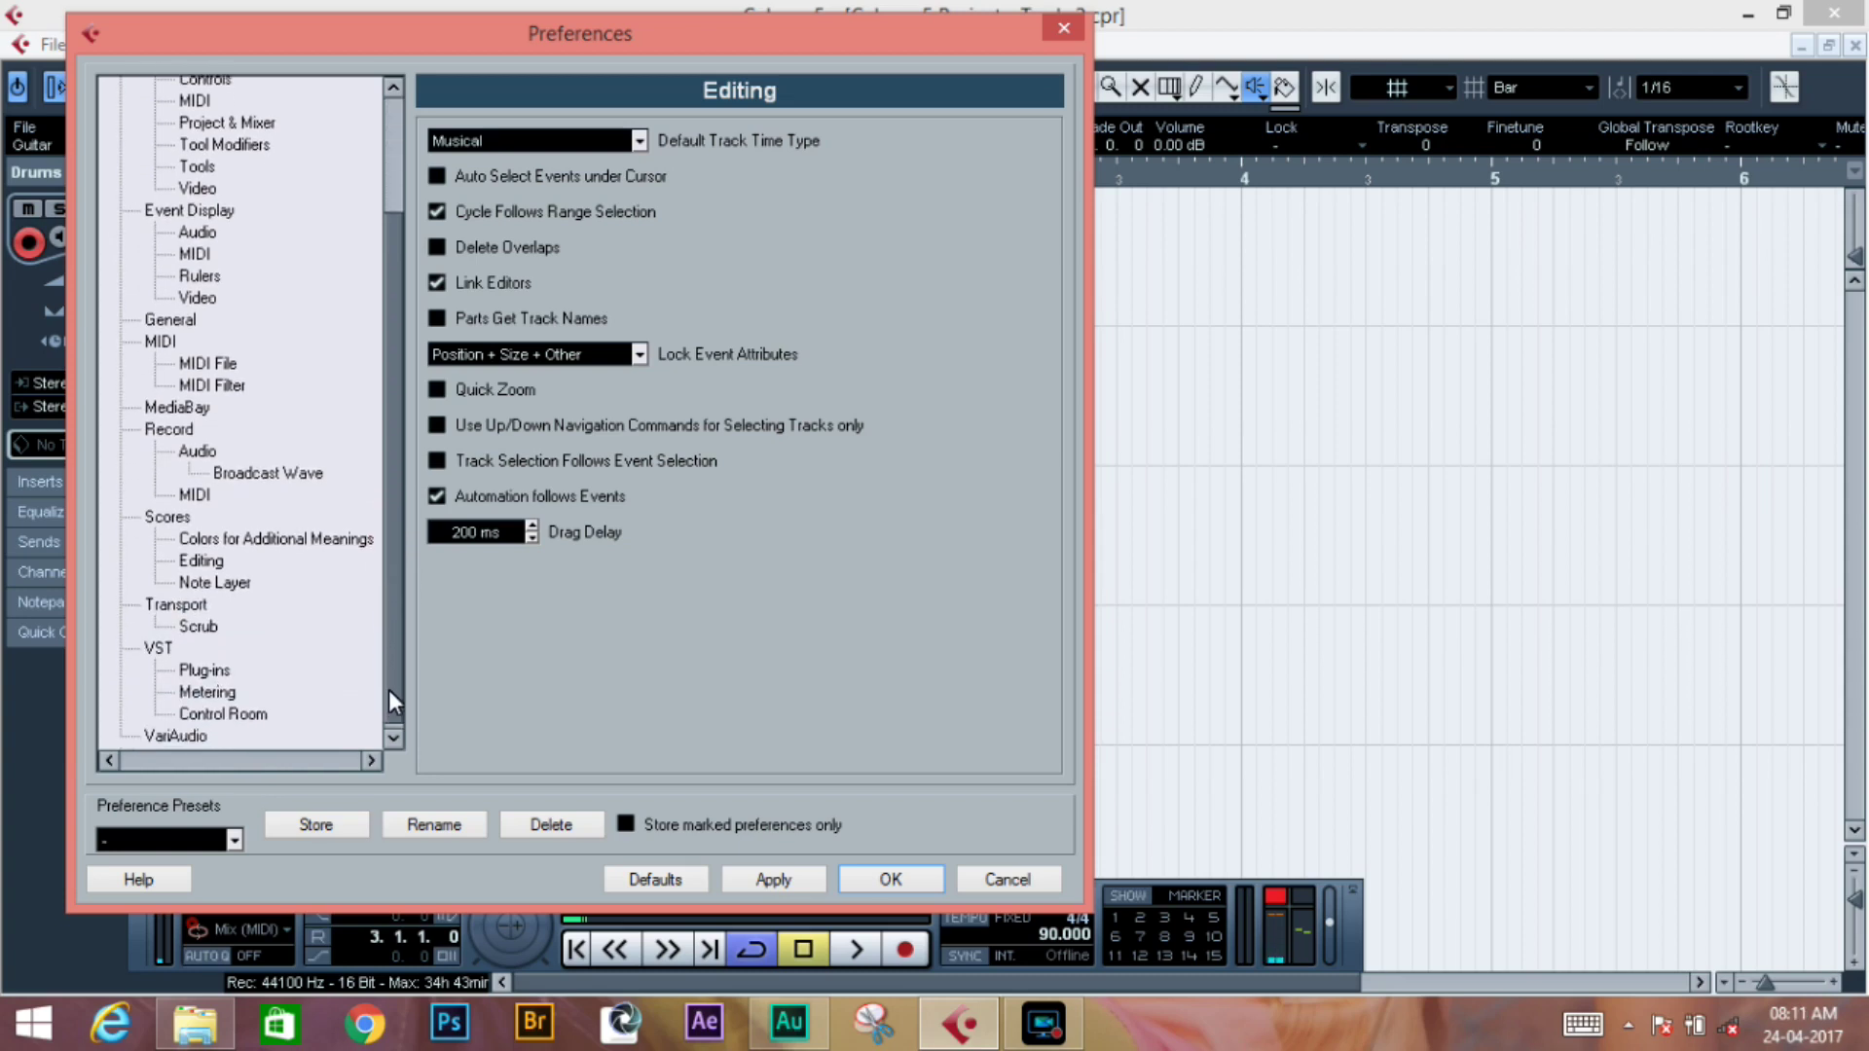
pyautogui.click(197, 625)
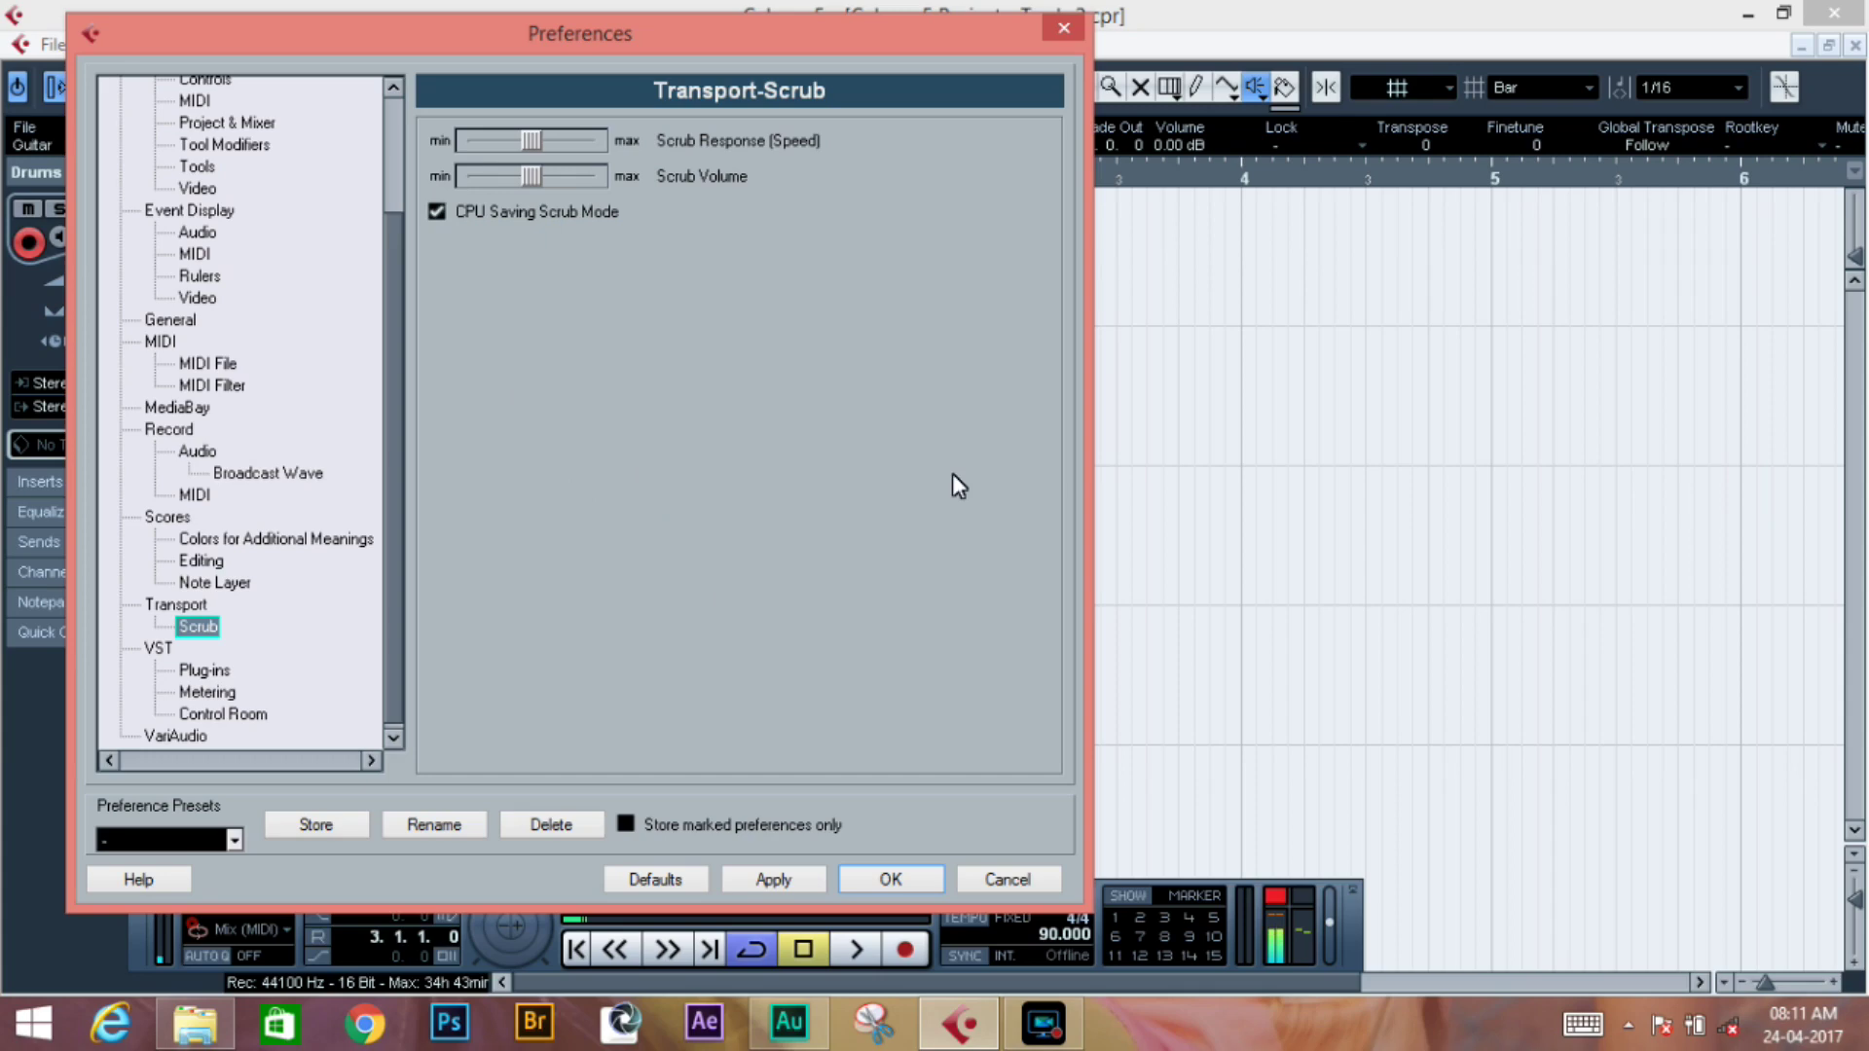
pyautogui.click(1065, 33)
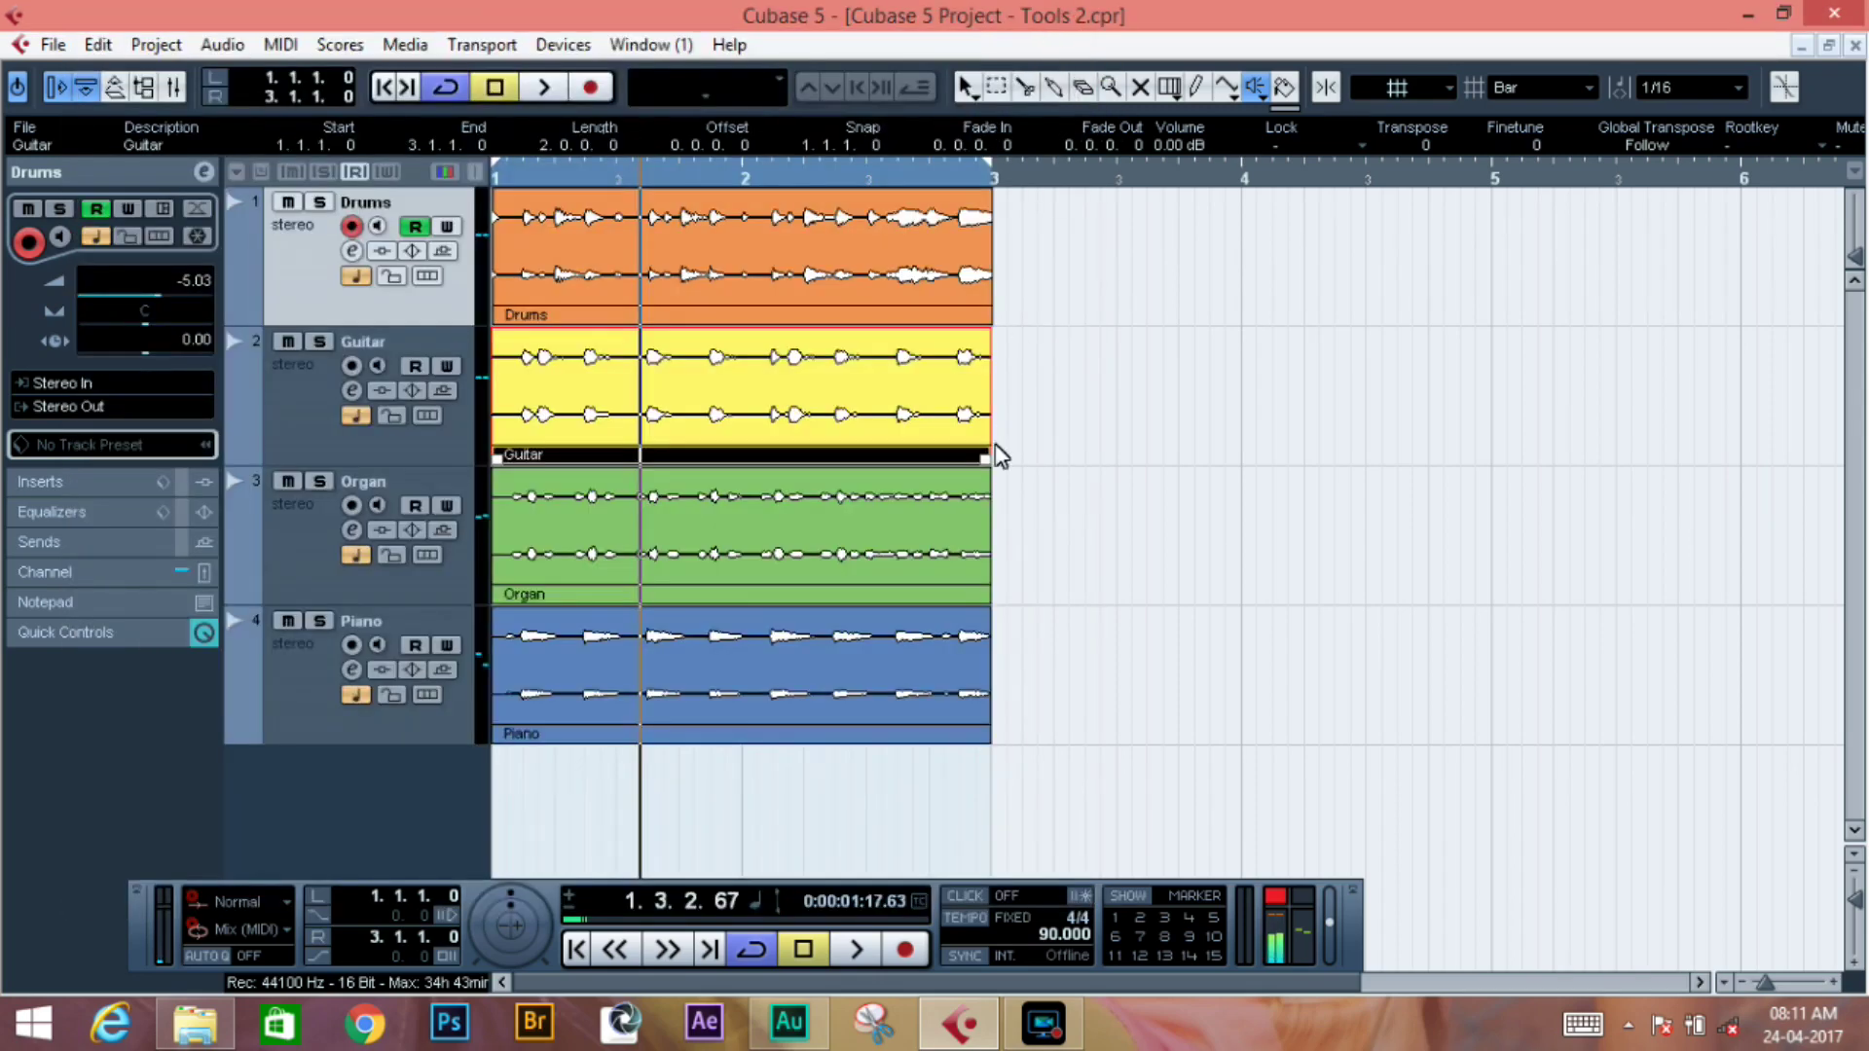
pyautogui.click(1259, 87)
pyautogui.click(1208, 285)
# Set the Color tool to Color 2 (orange) and color the Drums, Guitar, Organ and Piano events with it
pyautogui.click(1288, 108)
pyautogui.click(1287, 108)
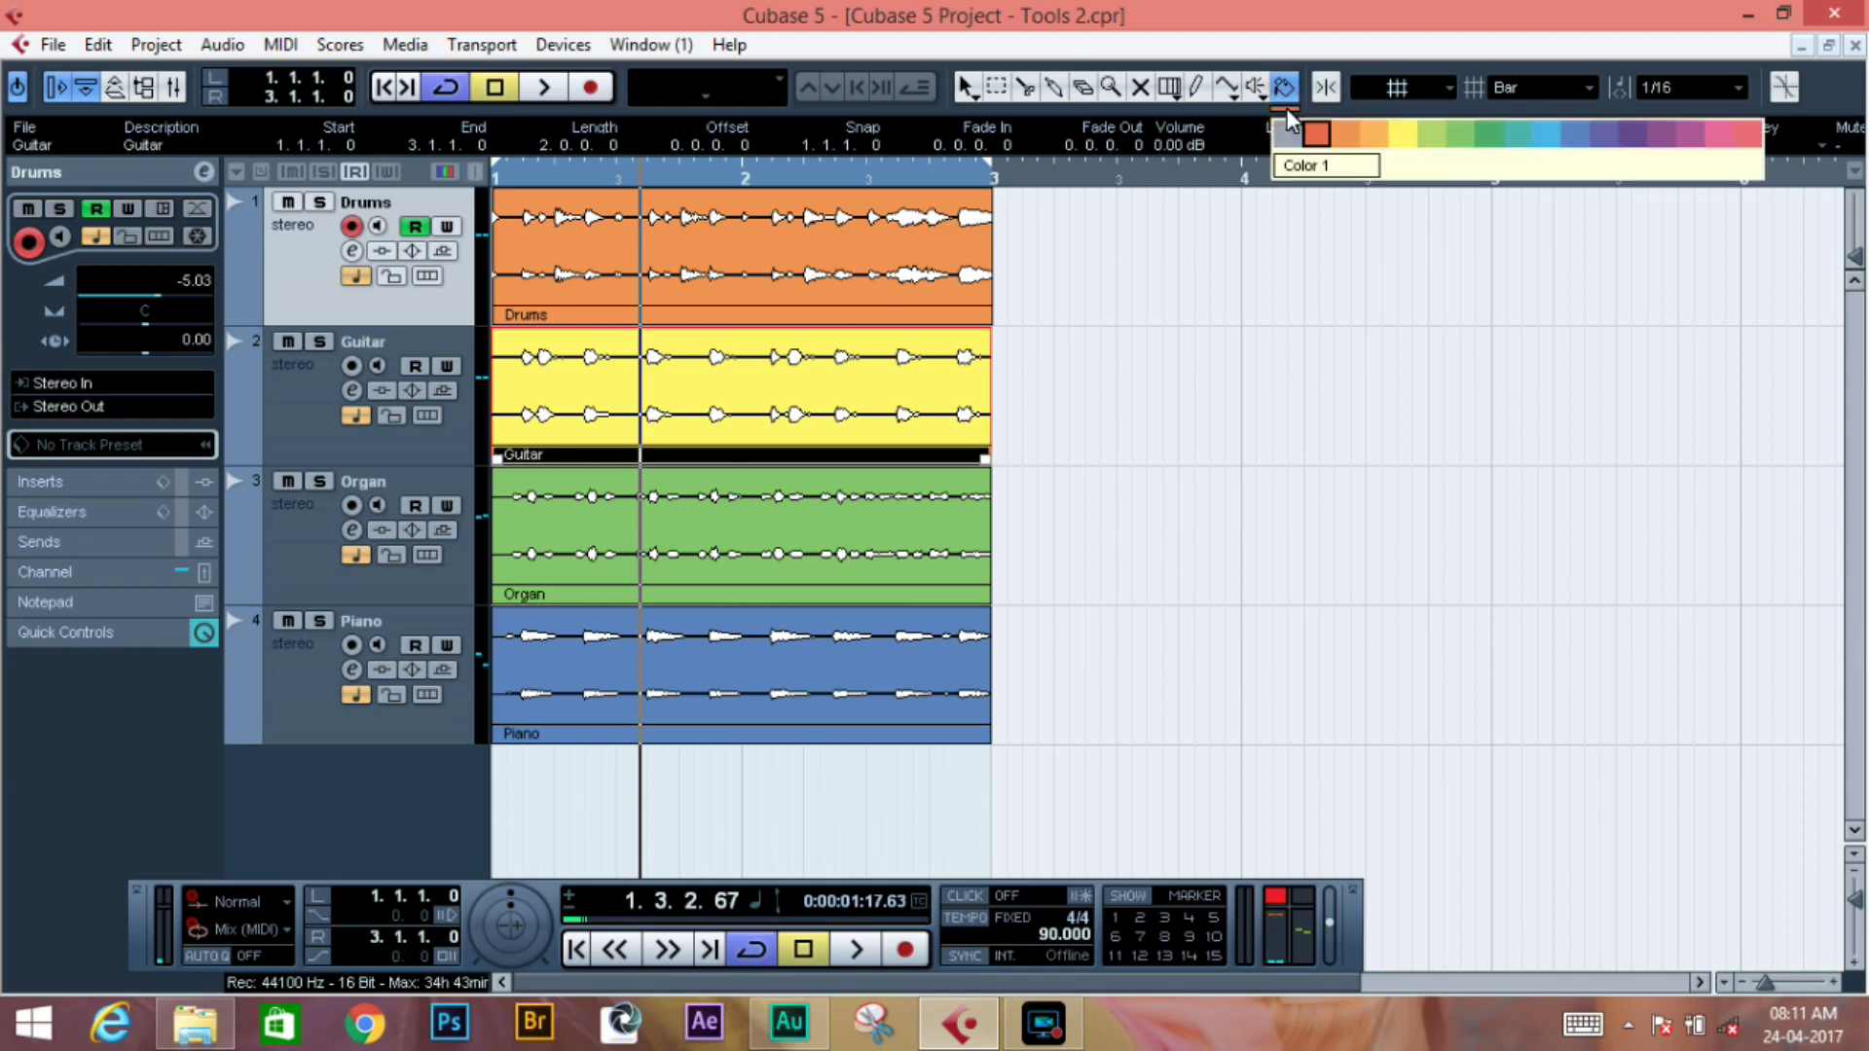
pyautogui.click(1346, 135)
pyautogui.click(827, 241)
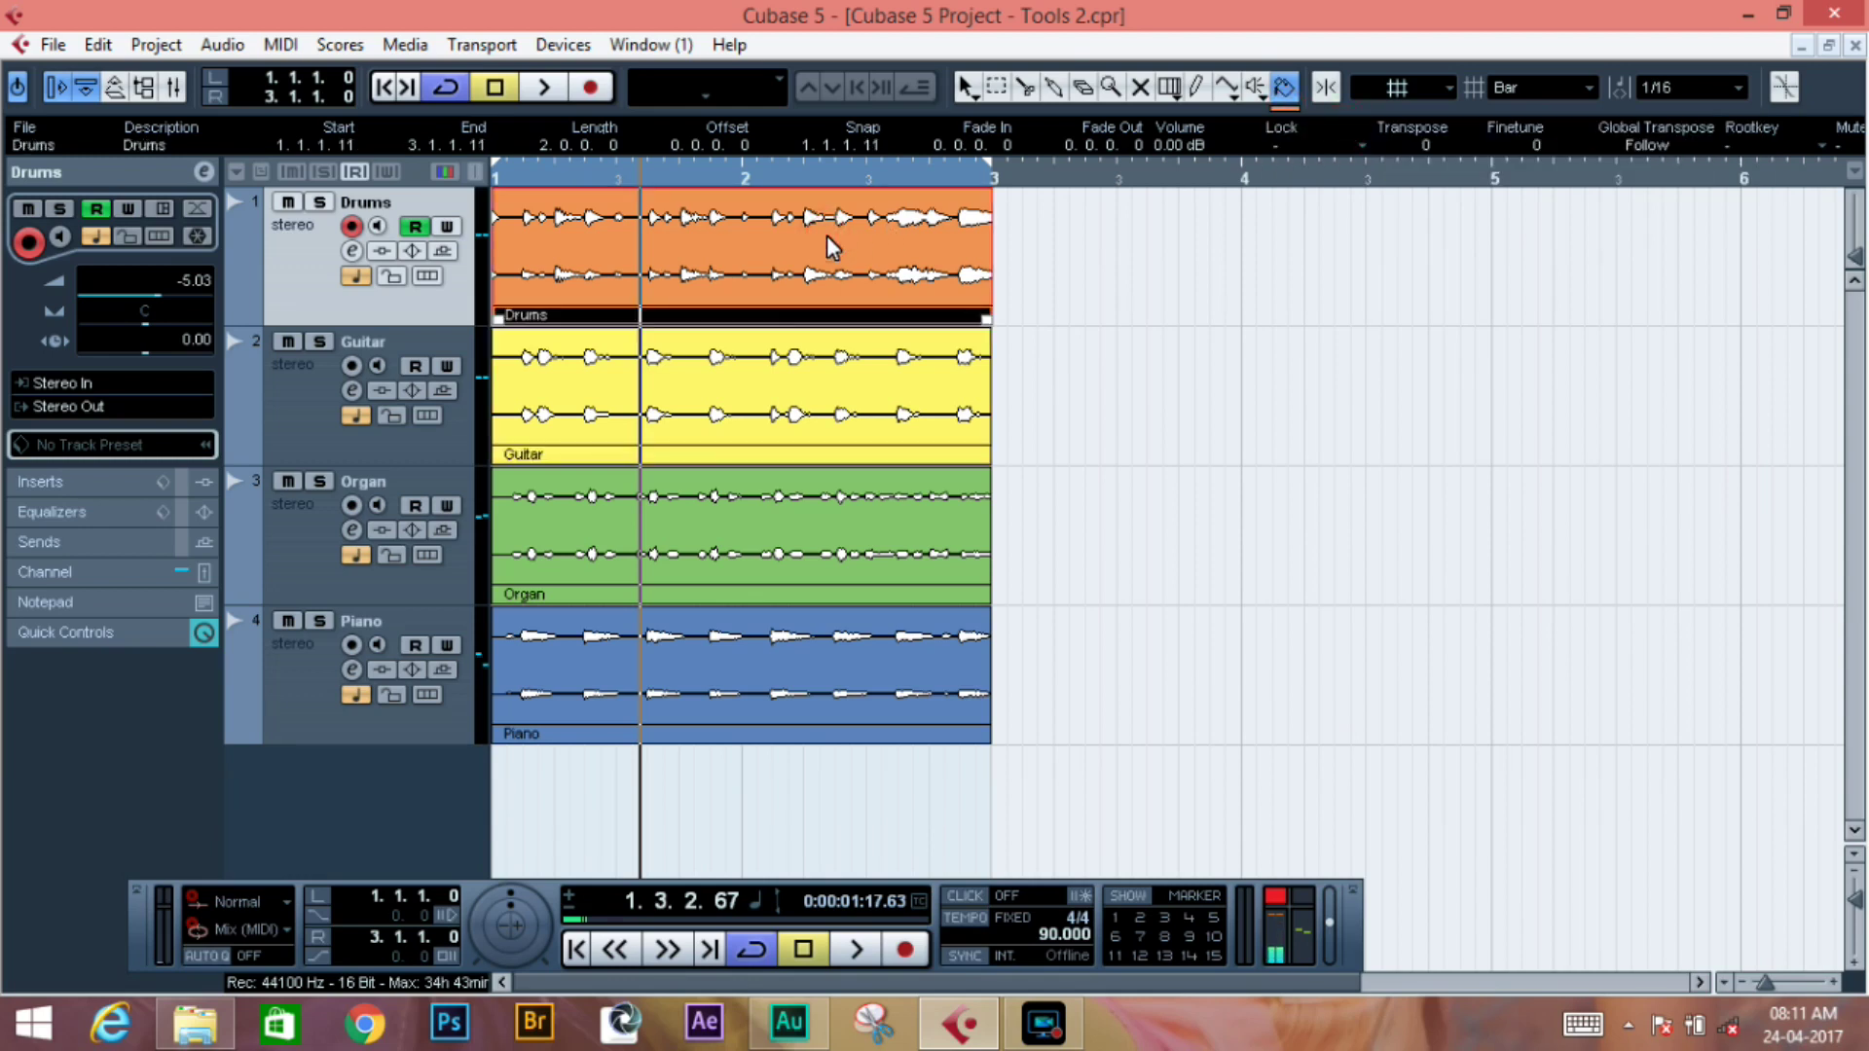
pyautogui.click(830, 368)
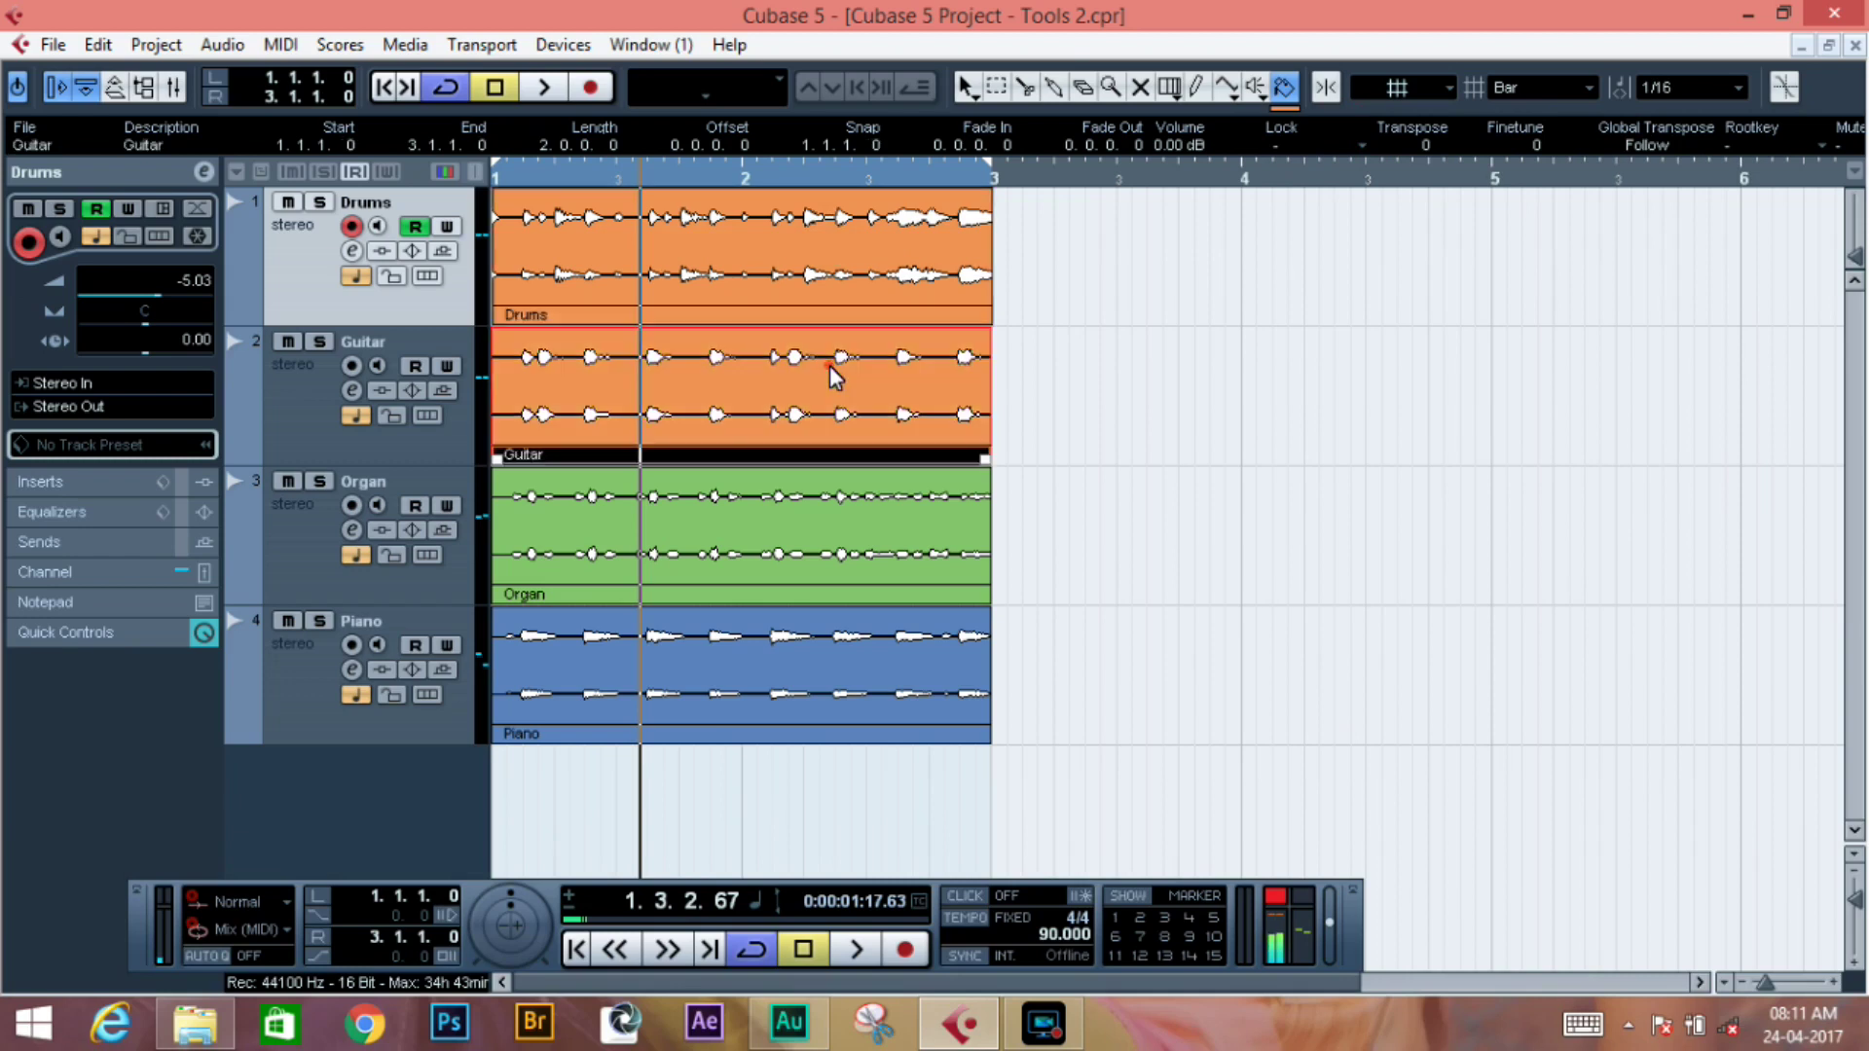
pyautogui.click(849, 499)
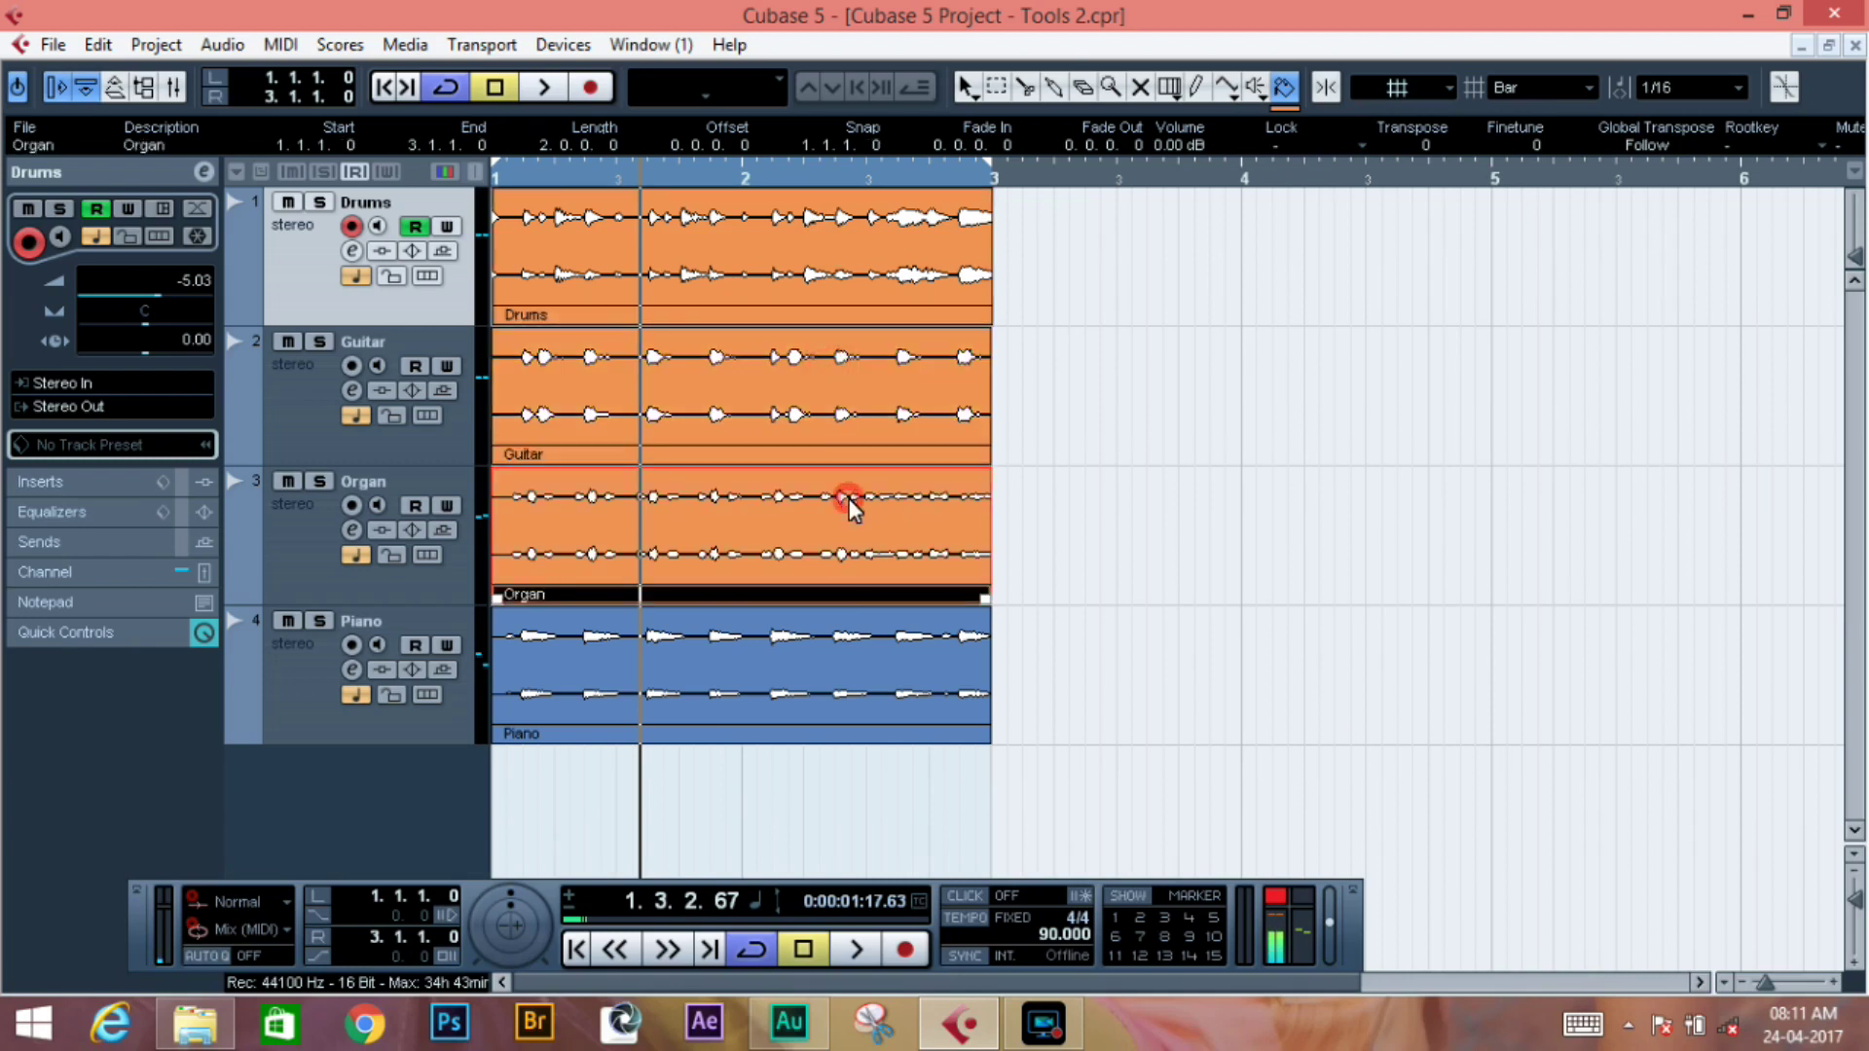
pyautogui.click(852, 642)
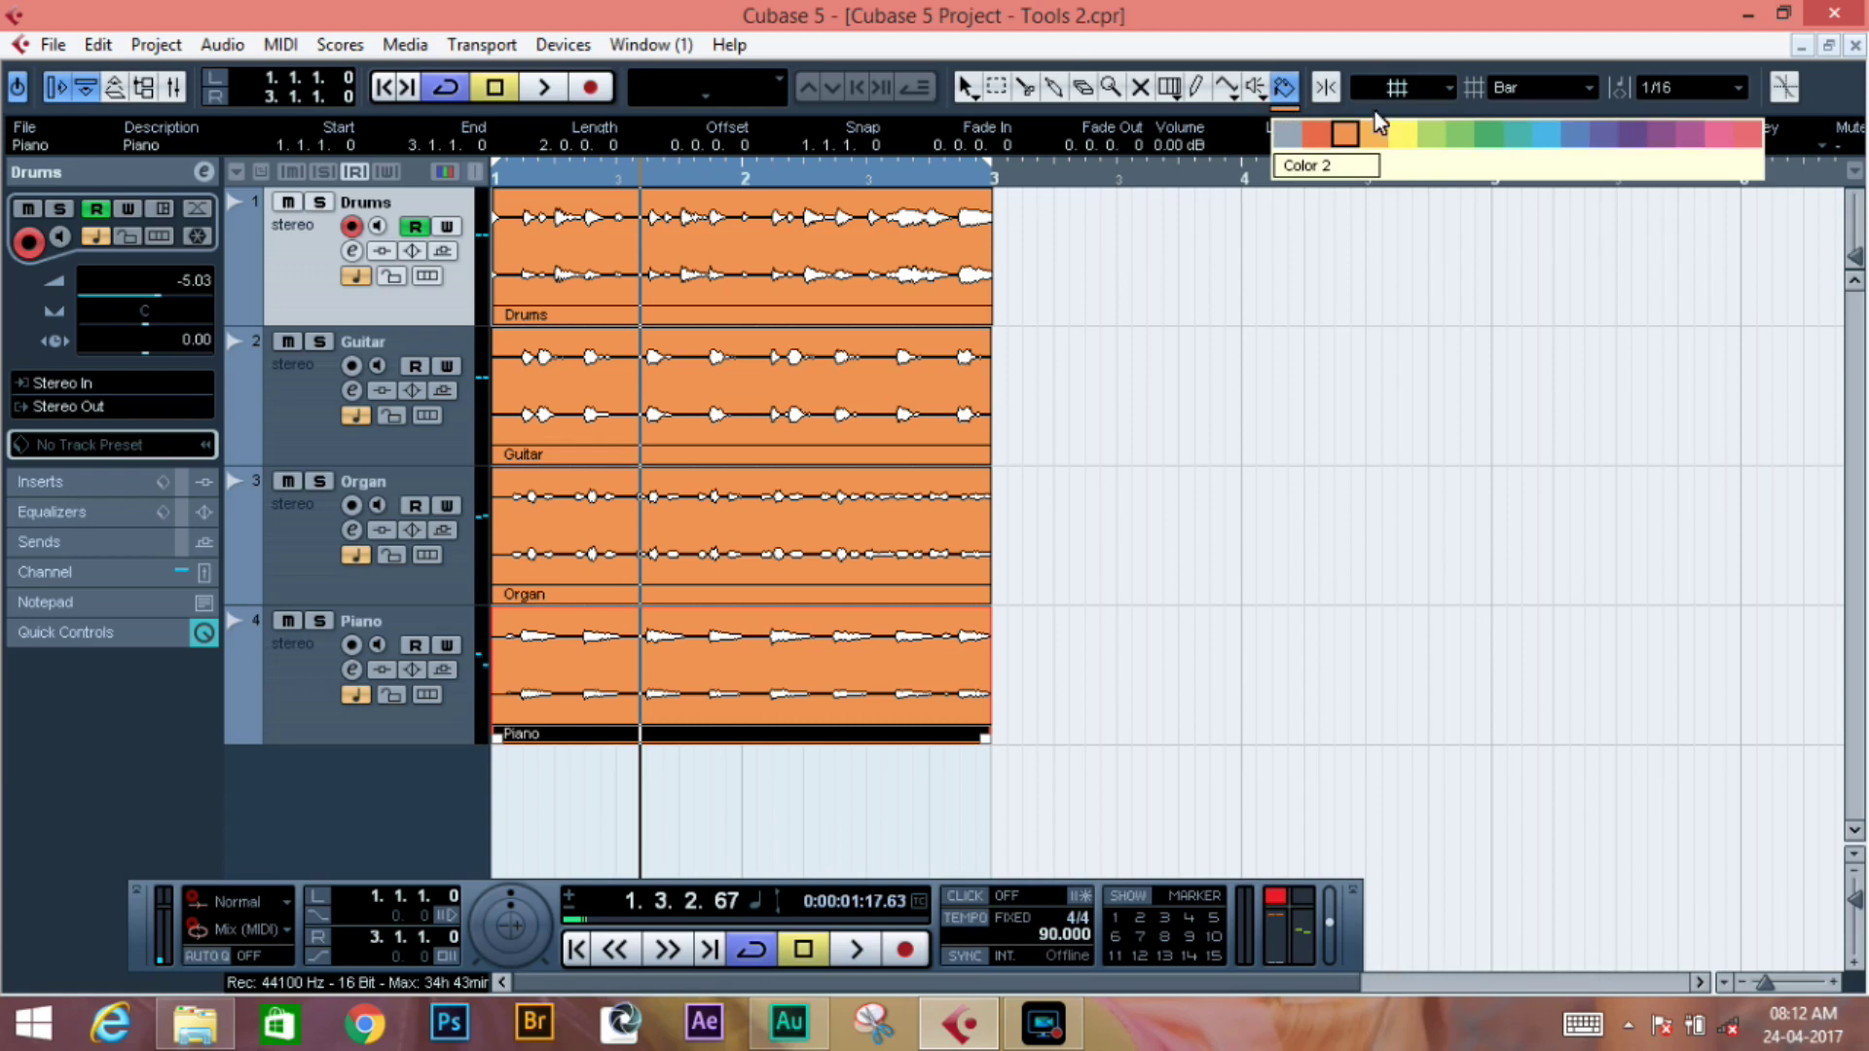
# Set the Color tool to Color 8 (teal) and color the Guitar and Piano events with it
pyautogui.click(1514, 134)
pyautogui.click(775, 385)
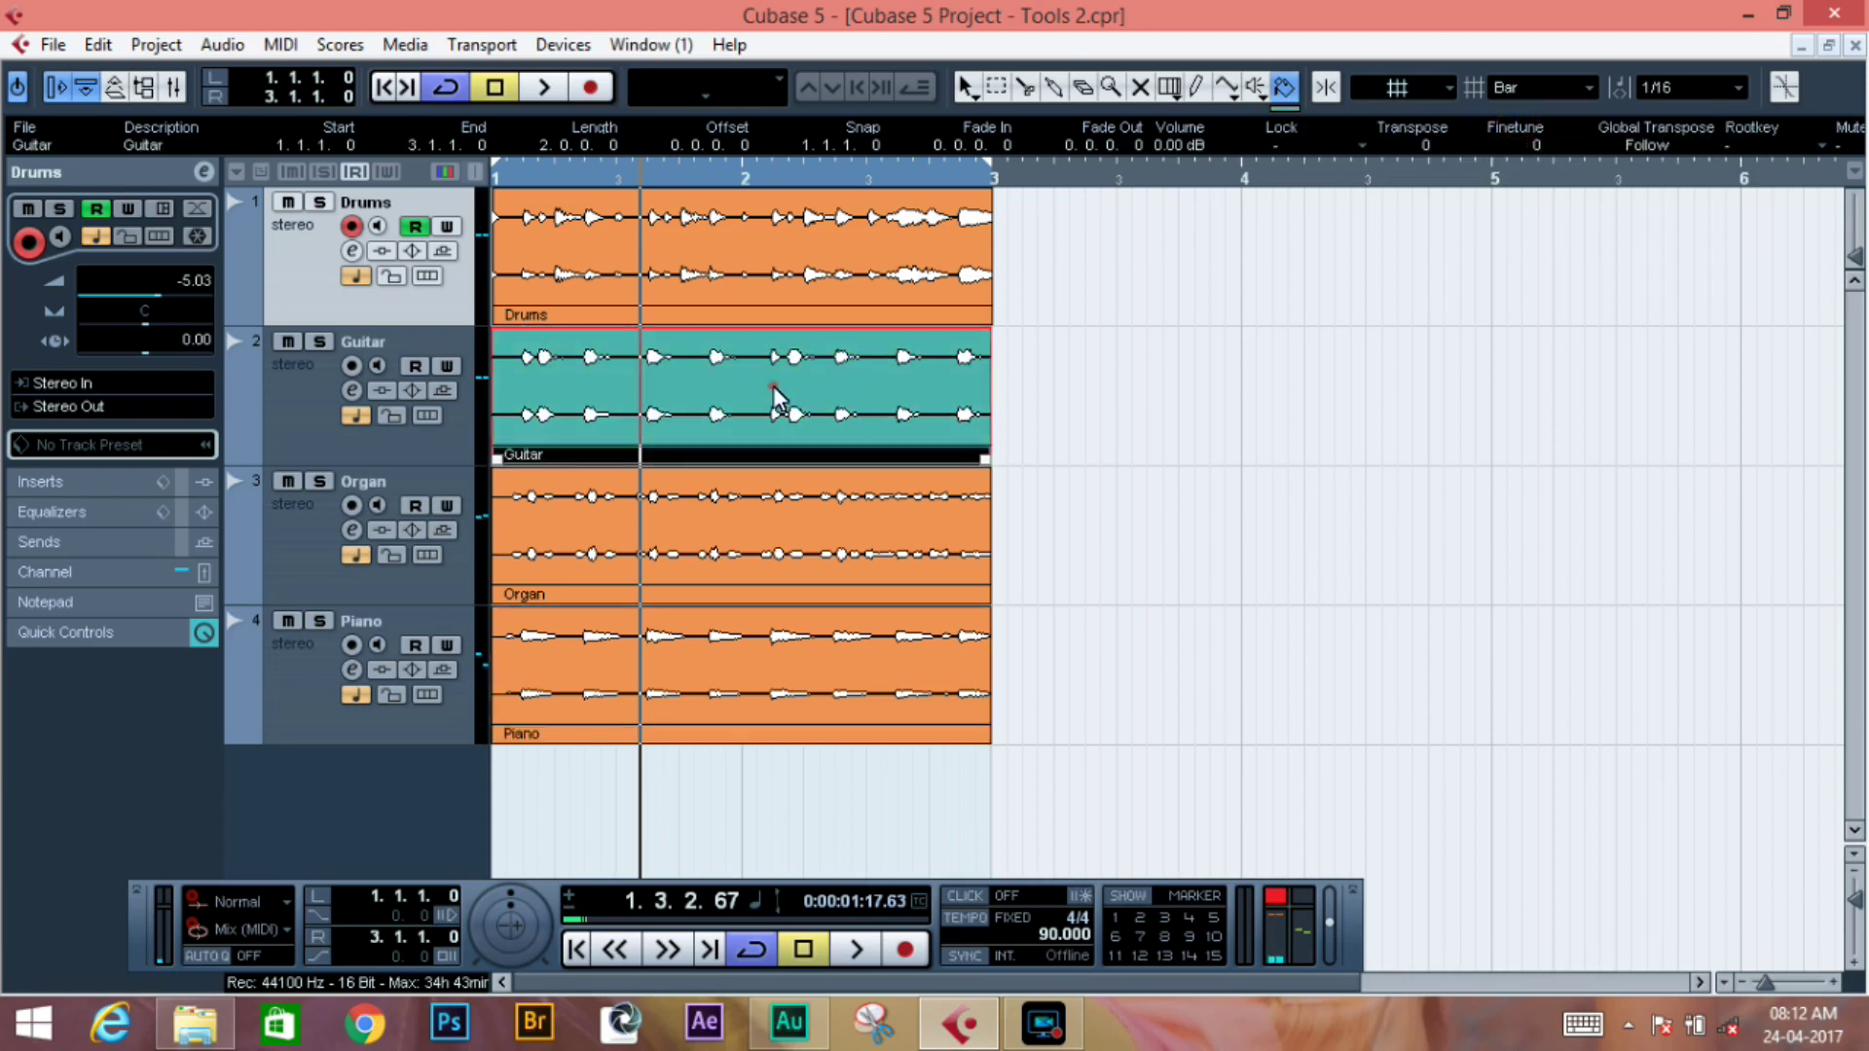
pyautogui.click(780, 666)
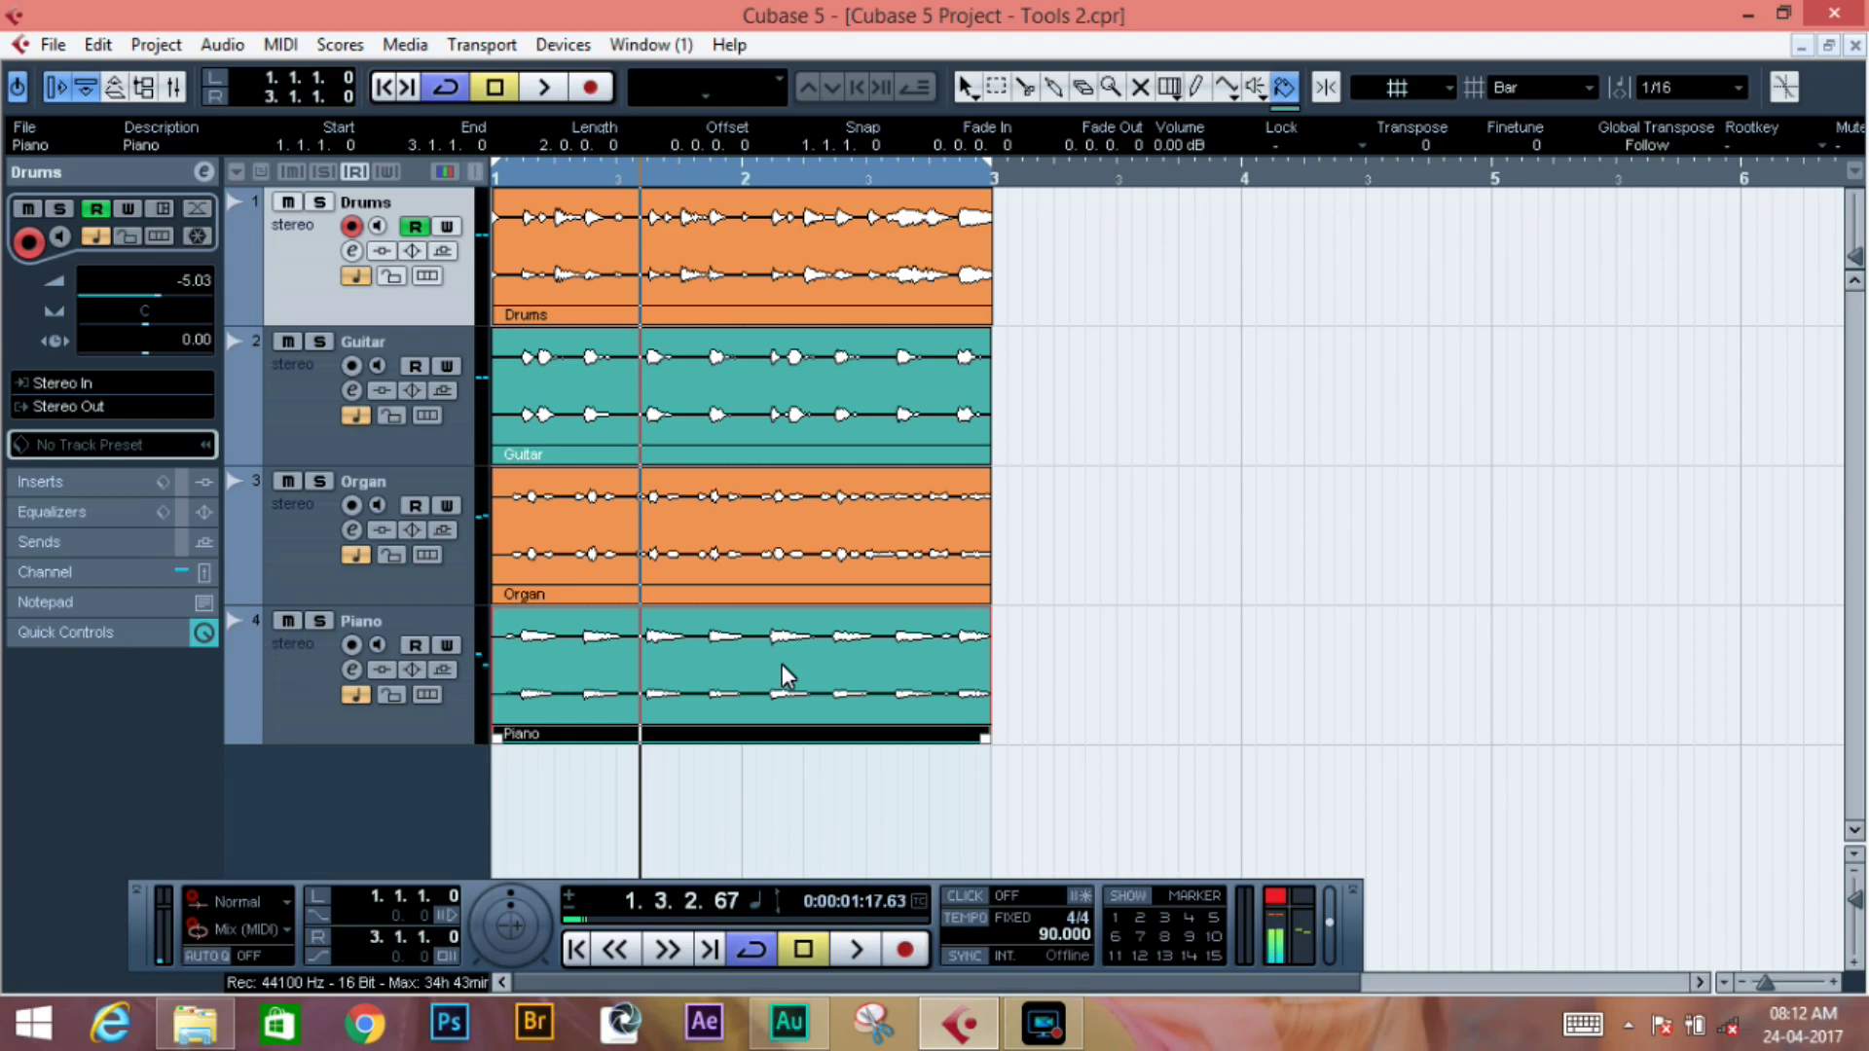
# Recolor the Drums event green (Color 6) and blue using the color palette opened directly on the event
pyautogui.click(945, 318)
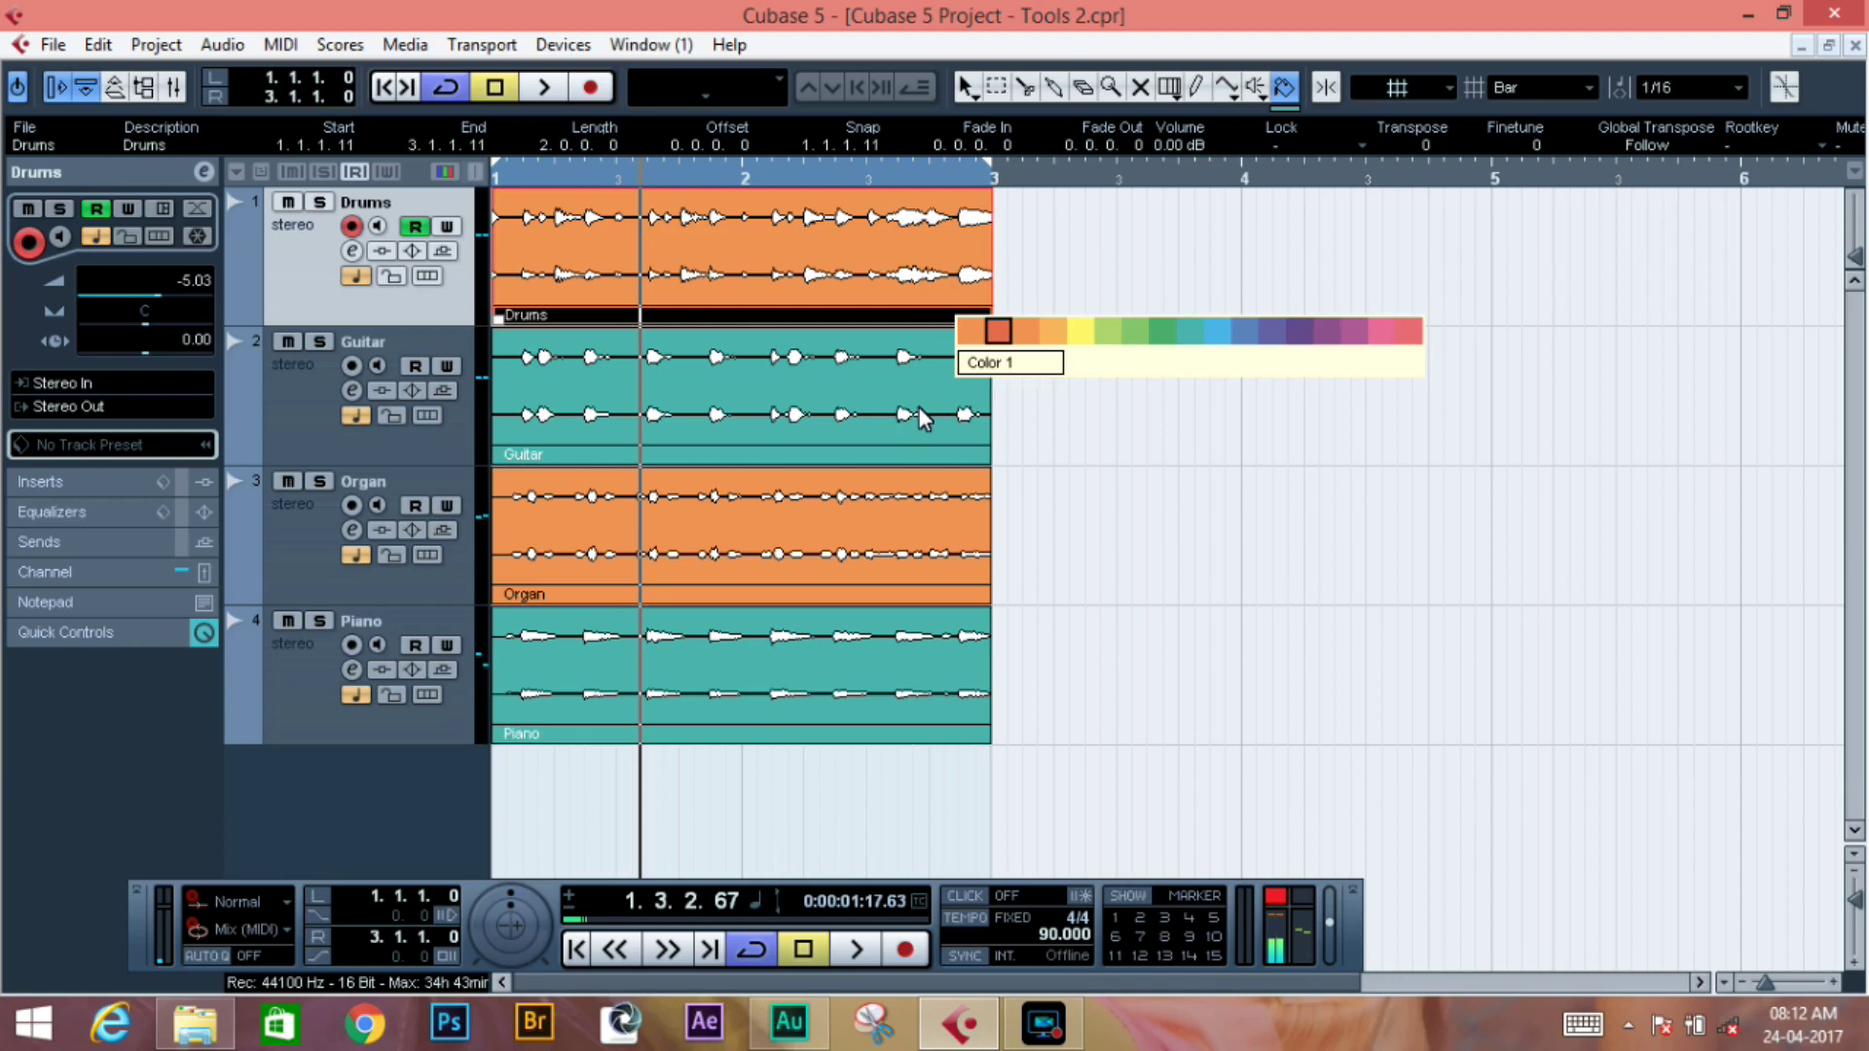
pyautogui.click(1129, 341)
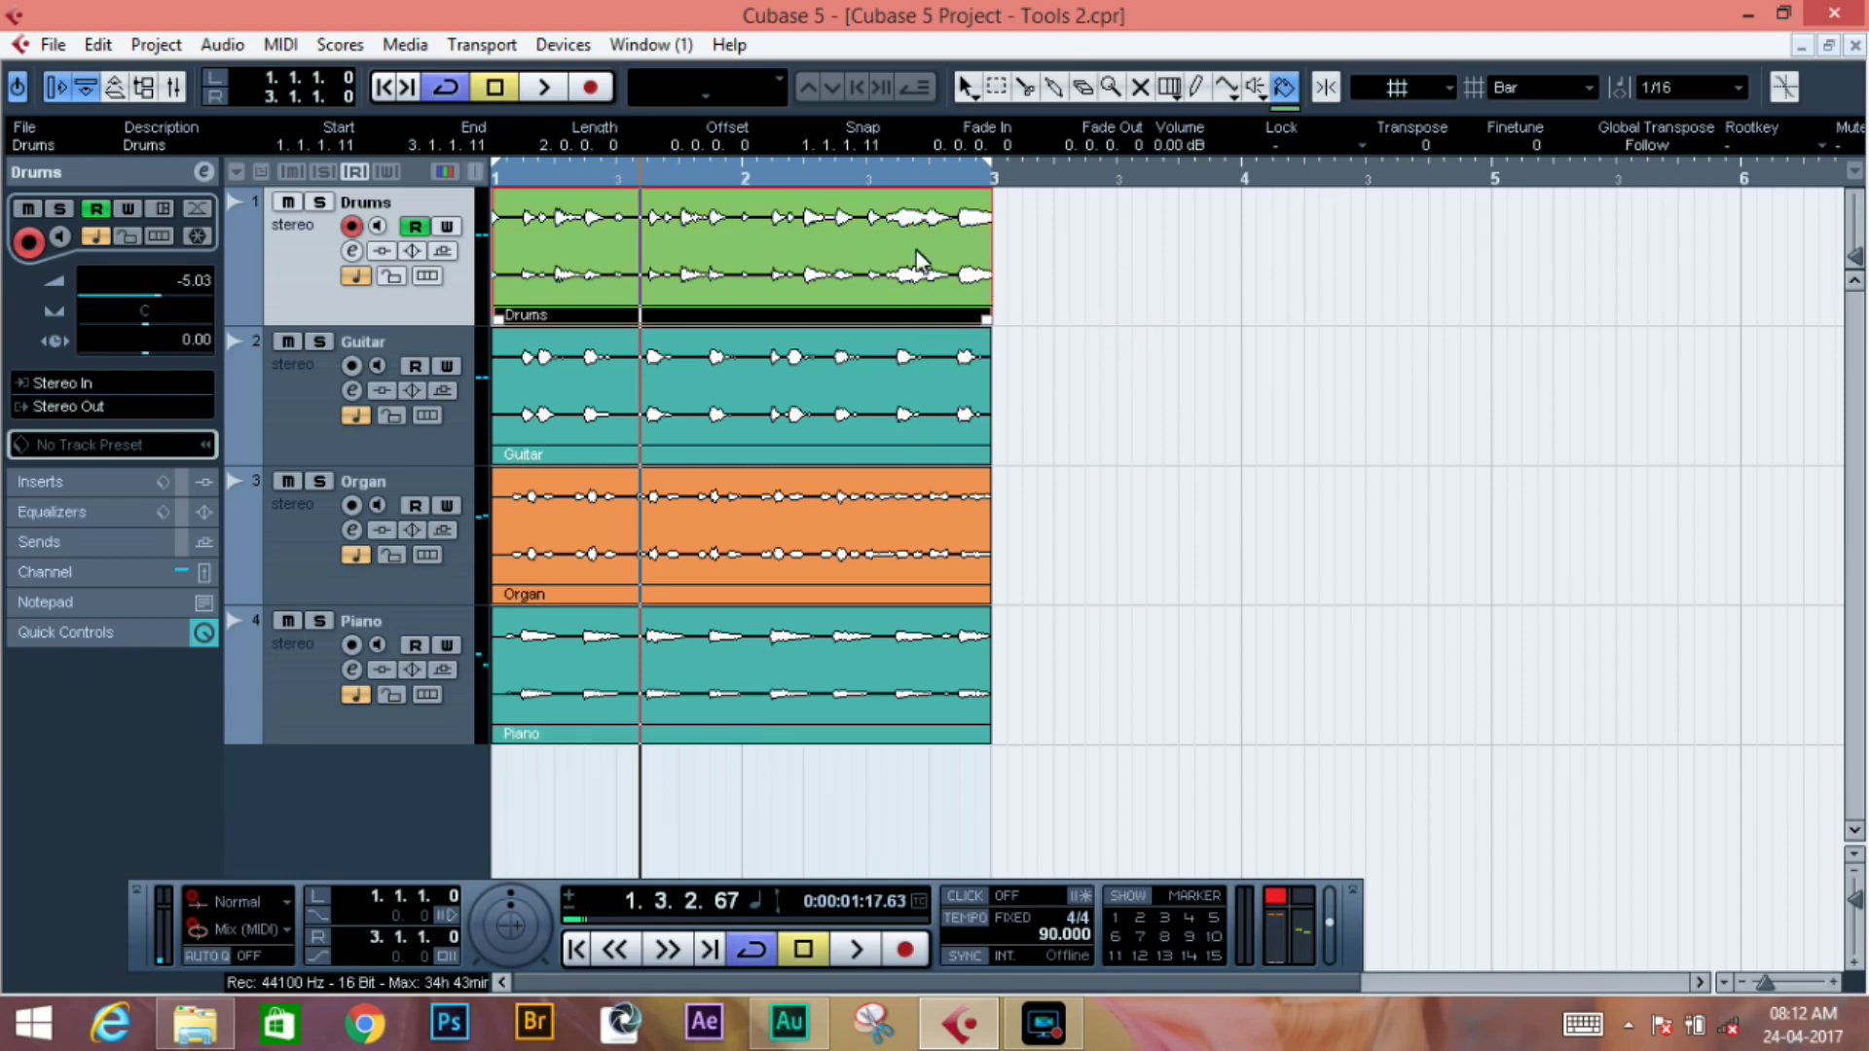
pyautogui.click(955, 249)
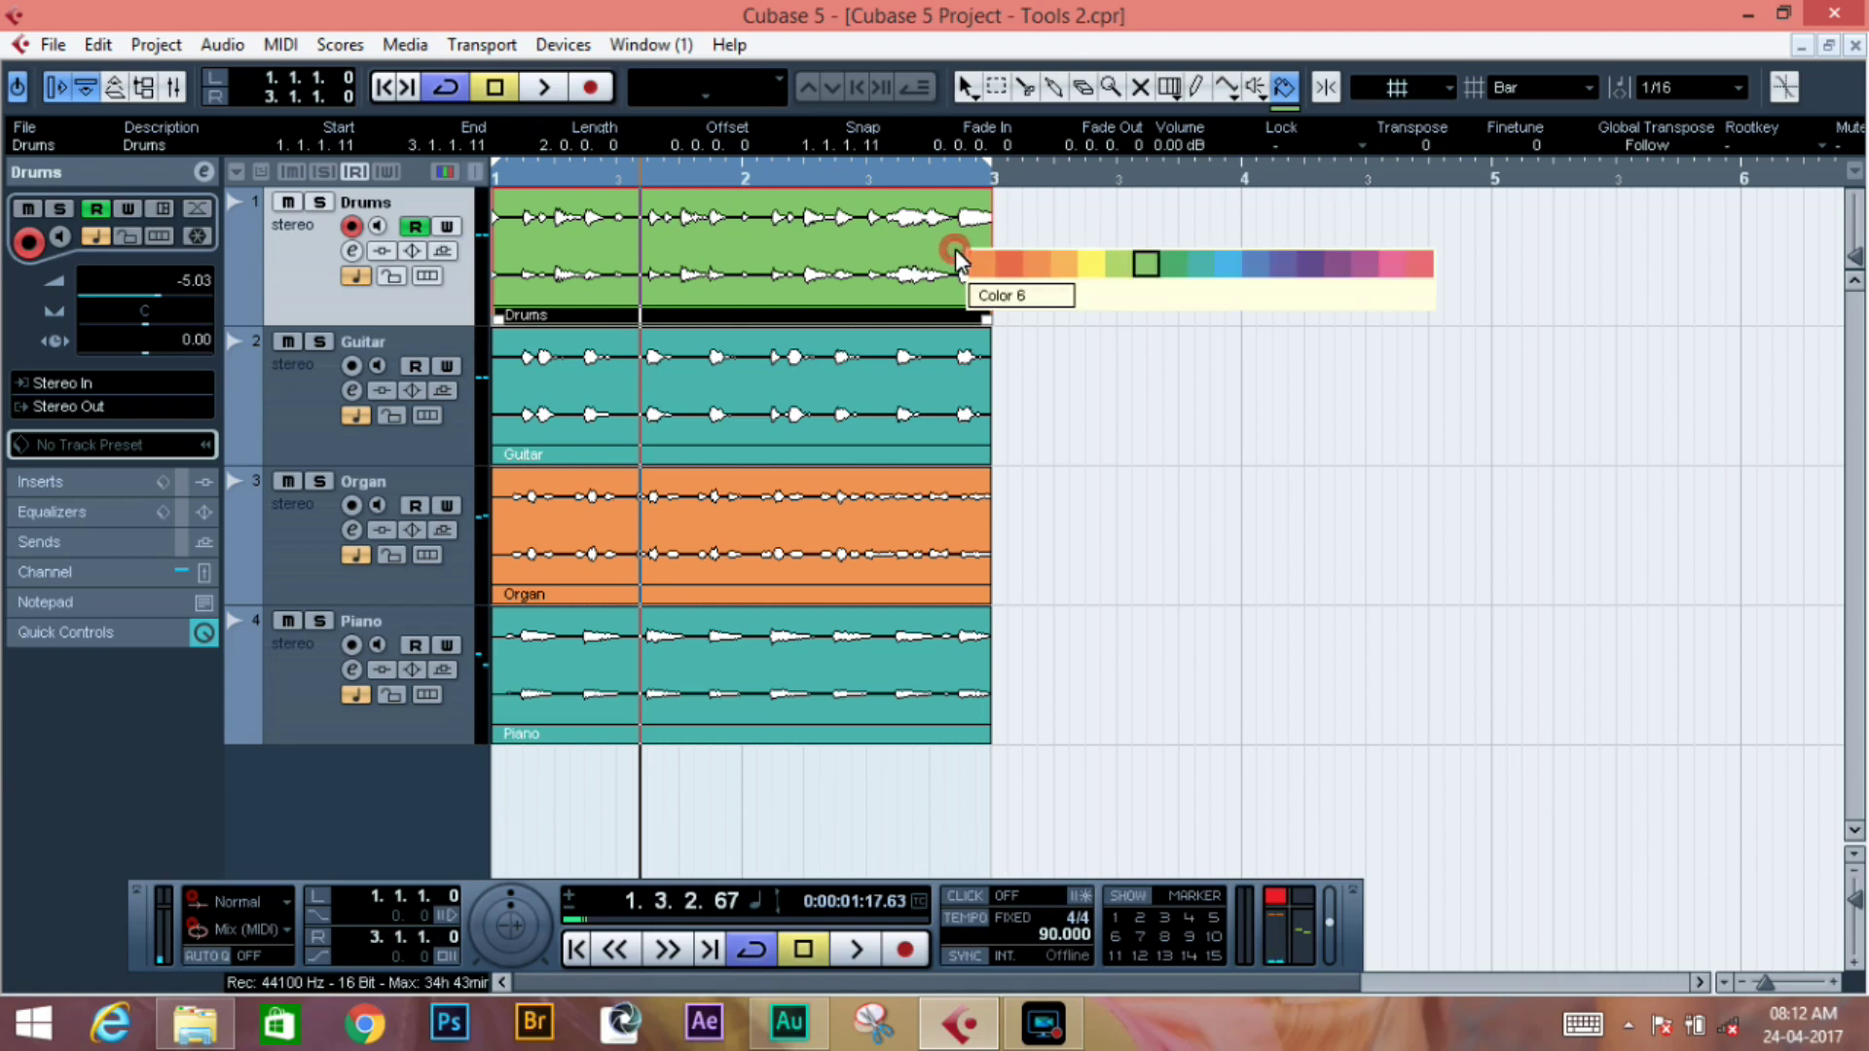
pyautogui.click(1247, 268)
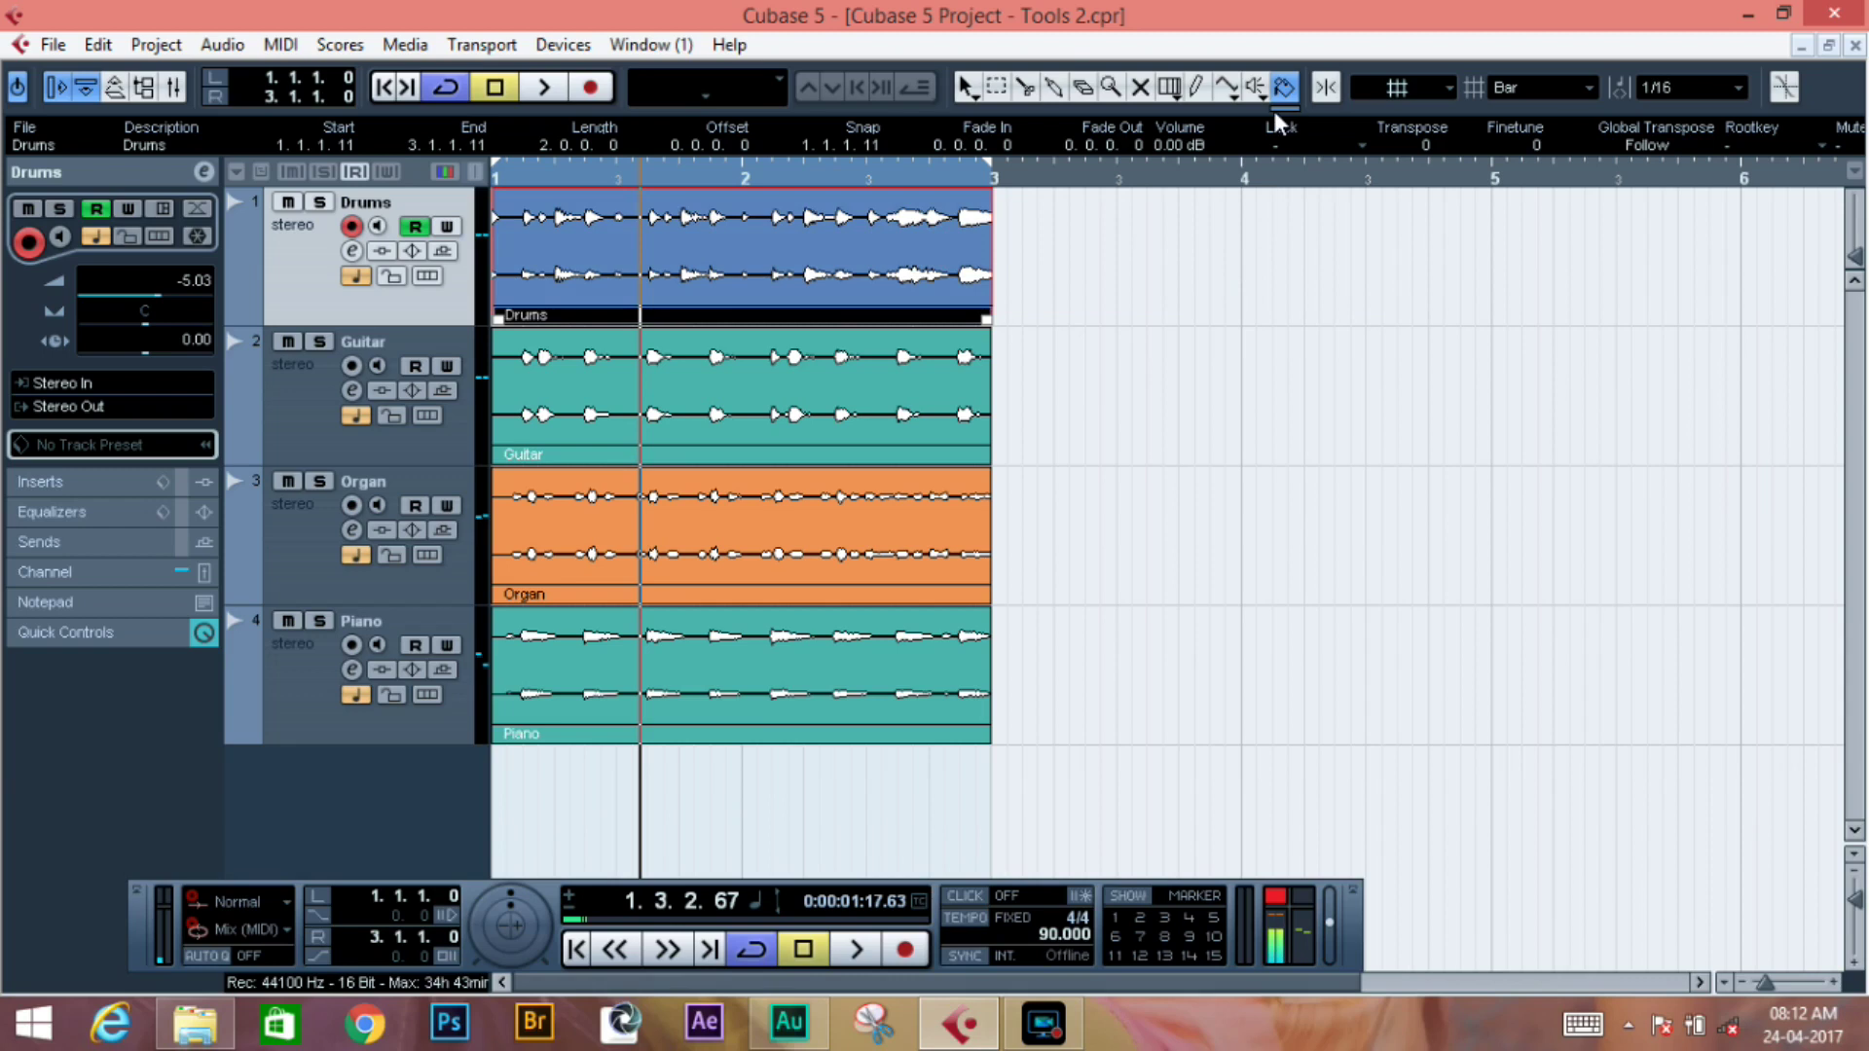
# Color the Drums event teal (Color 8) with the Color tool and select the Guitar event below it
pyautogui.click(915, 282)
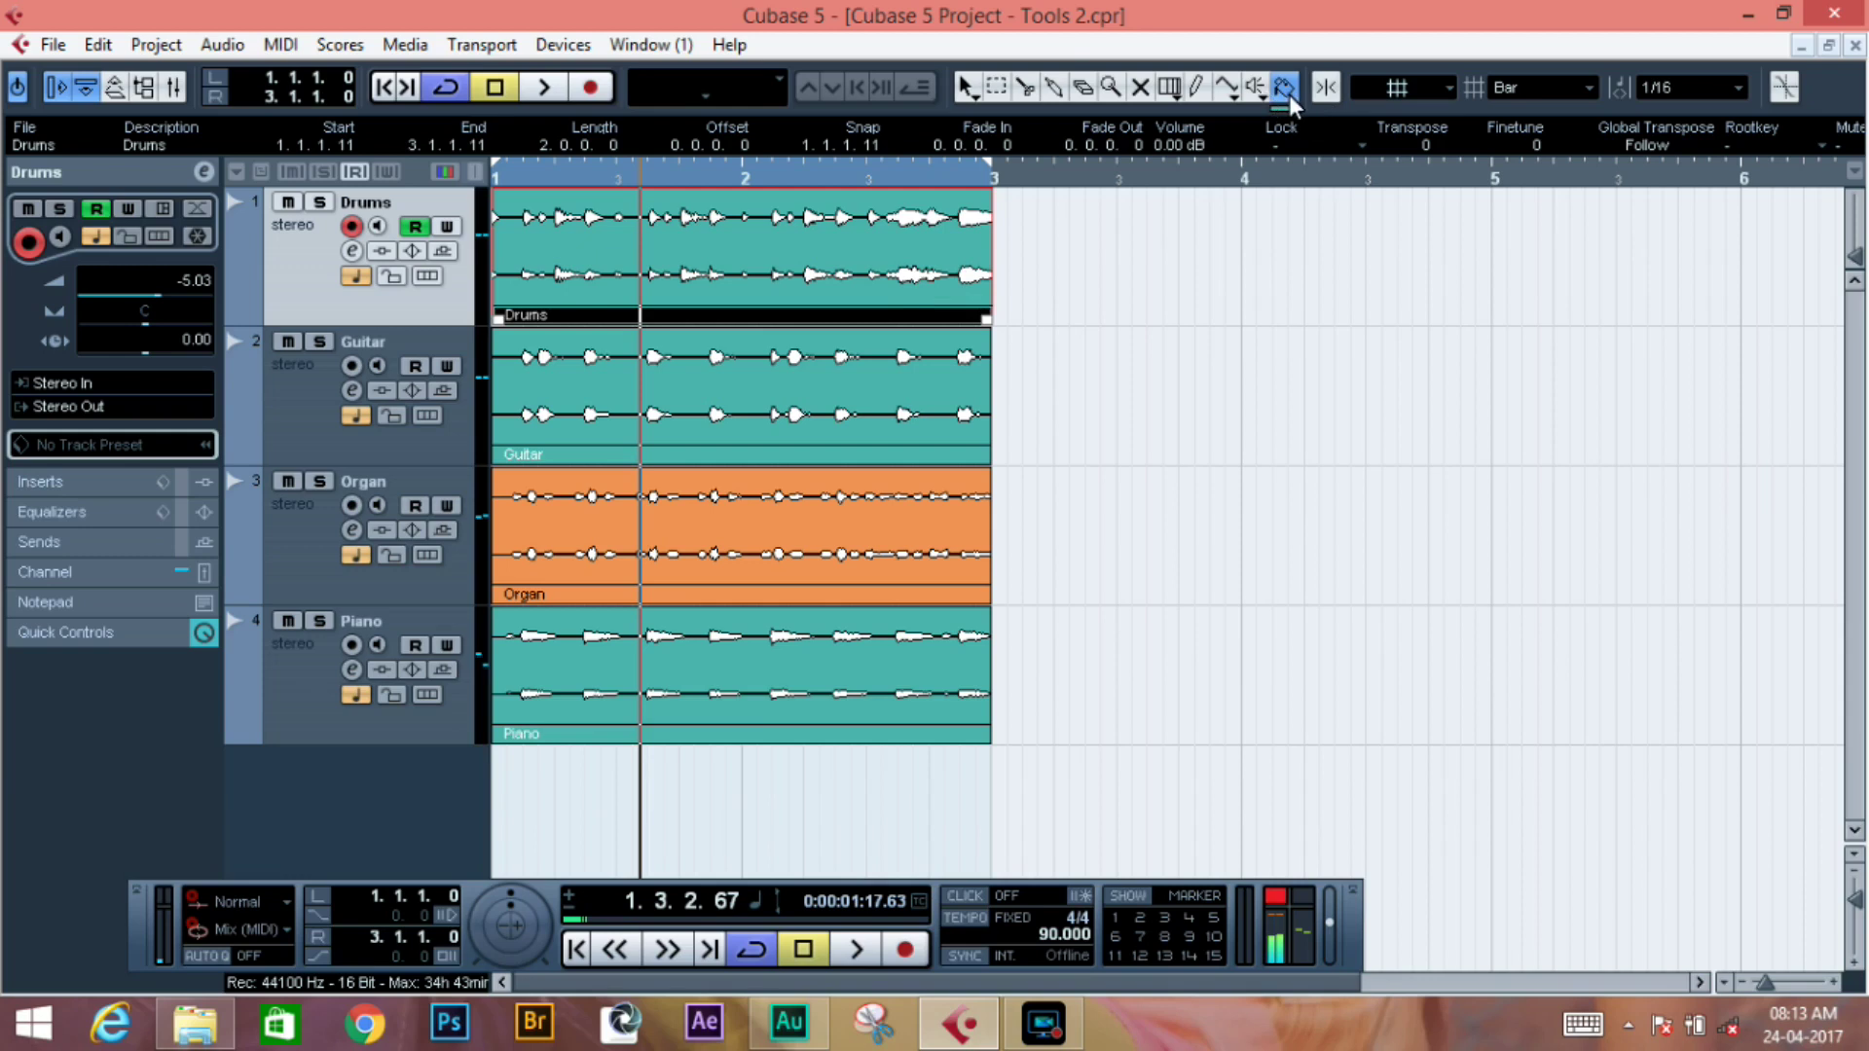
pyautogui.keyDown('ctrl'); pyautogui.click(839, 275); pyautogui.keyUp('ctrl')
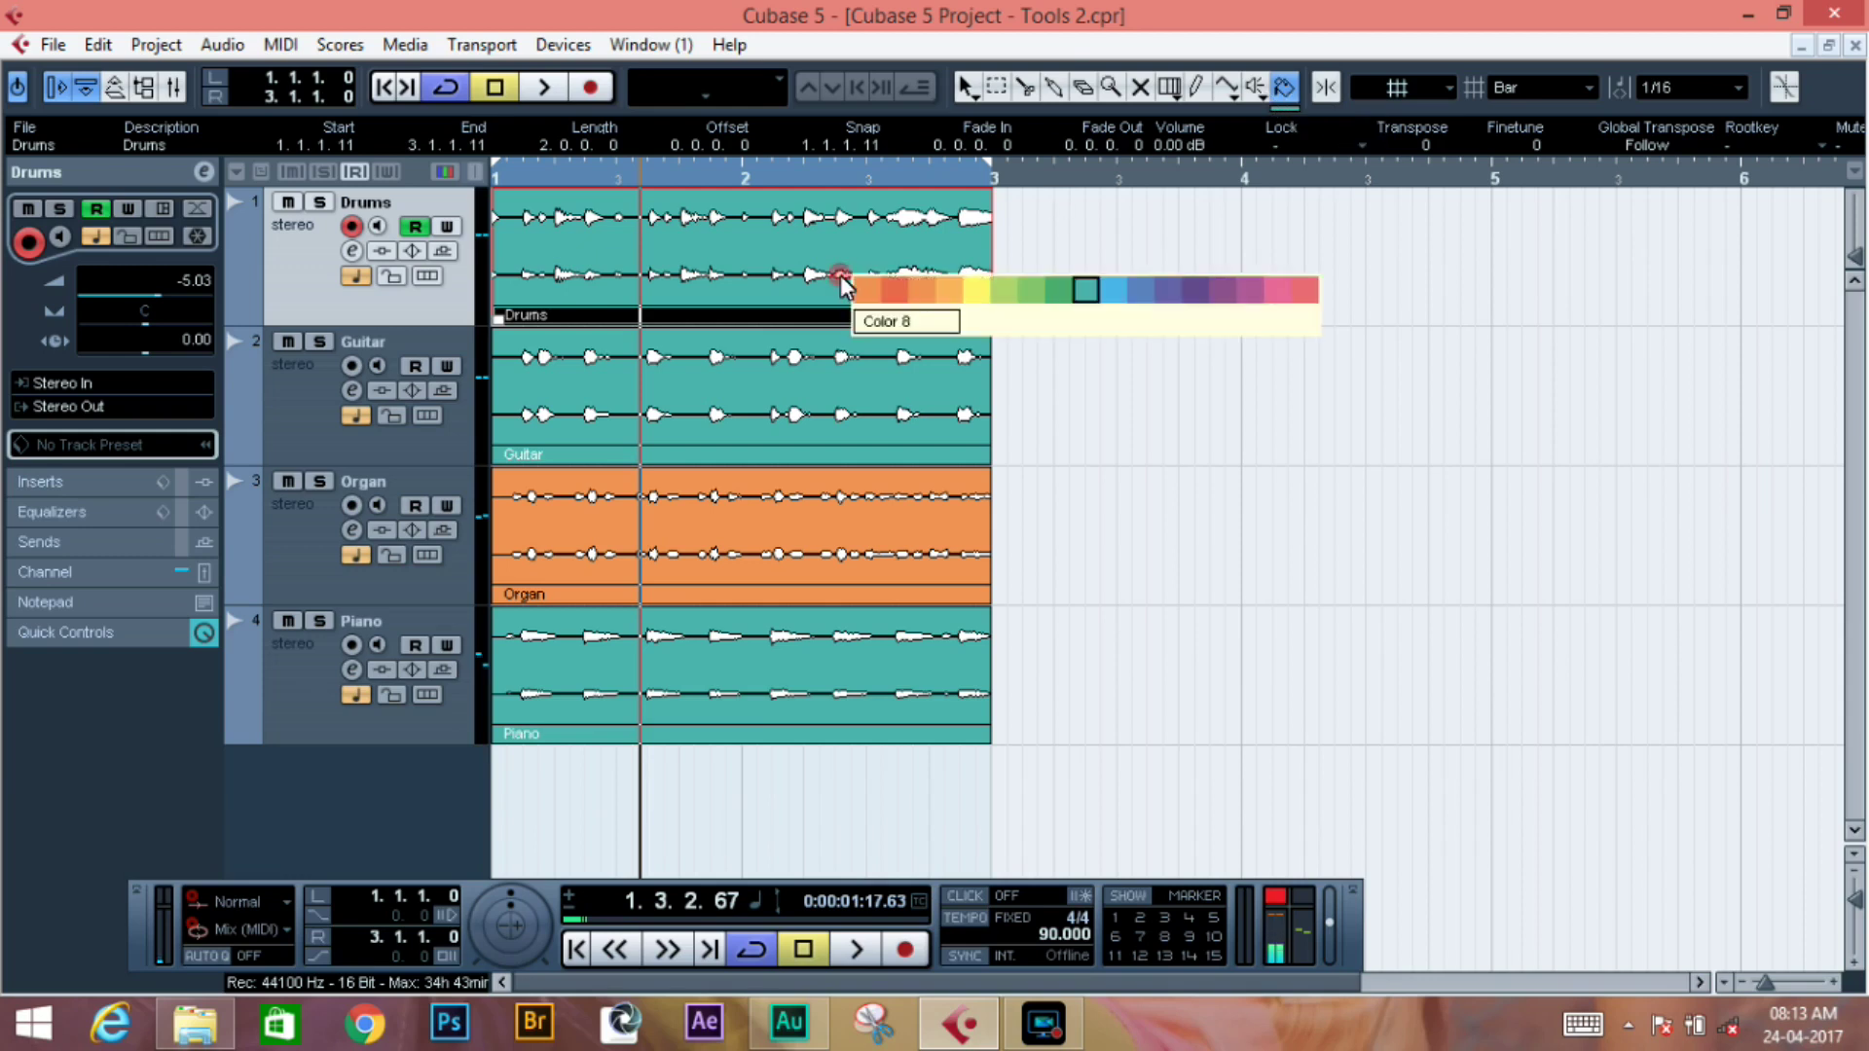
pyautogui.click(1094, 288)
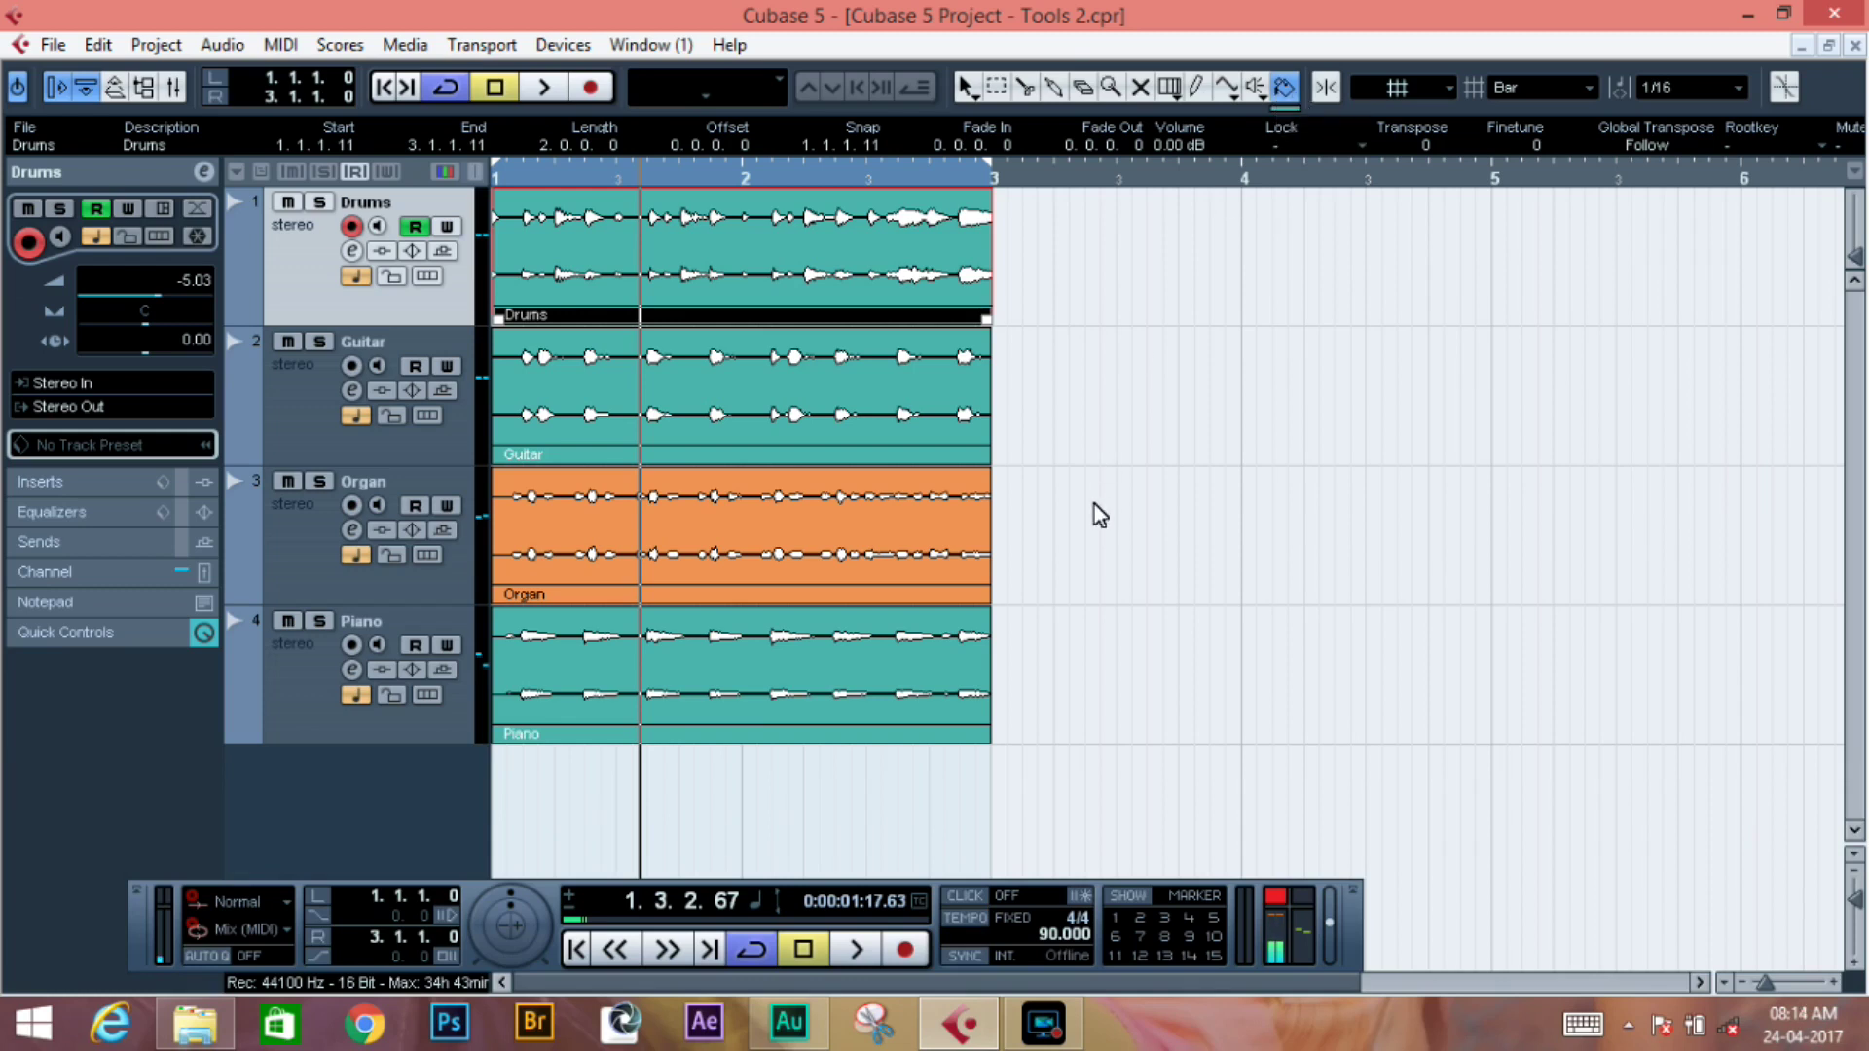
pyautogui.press('Down')
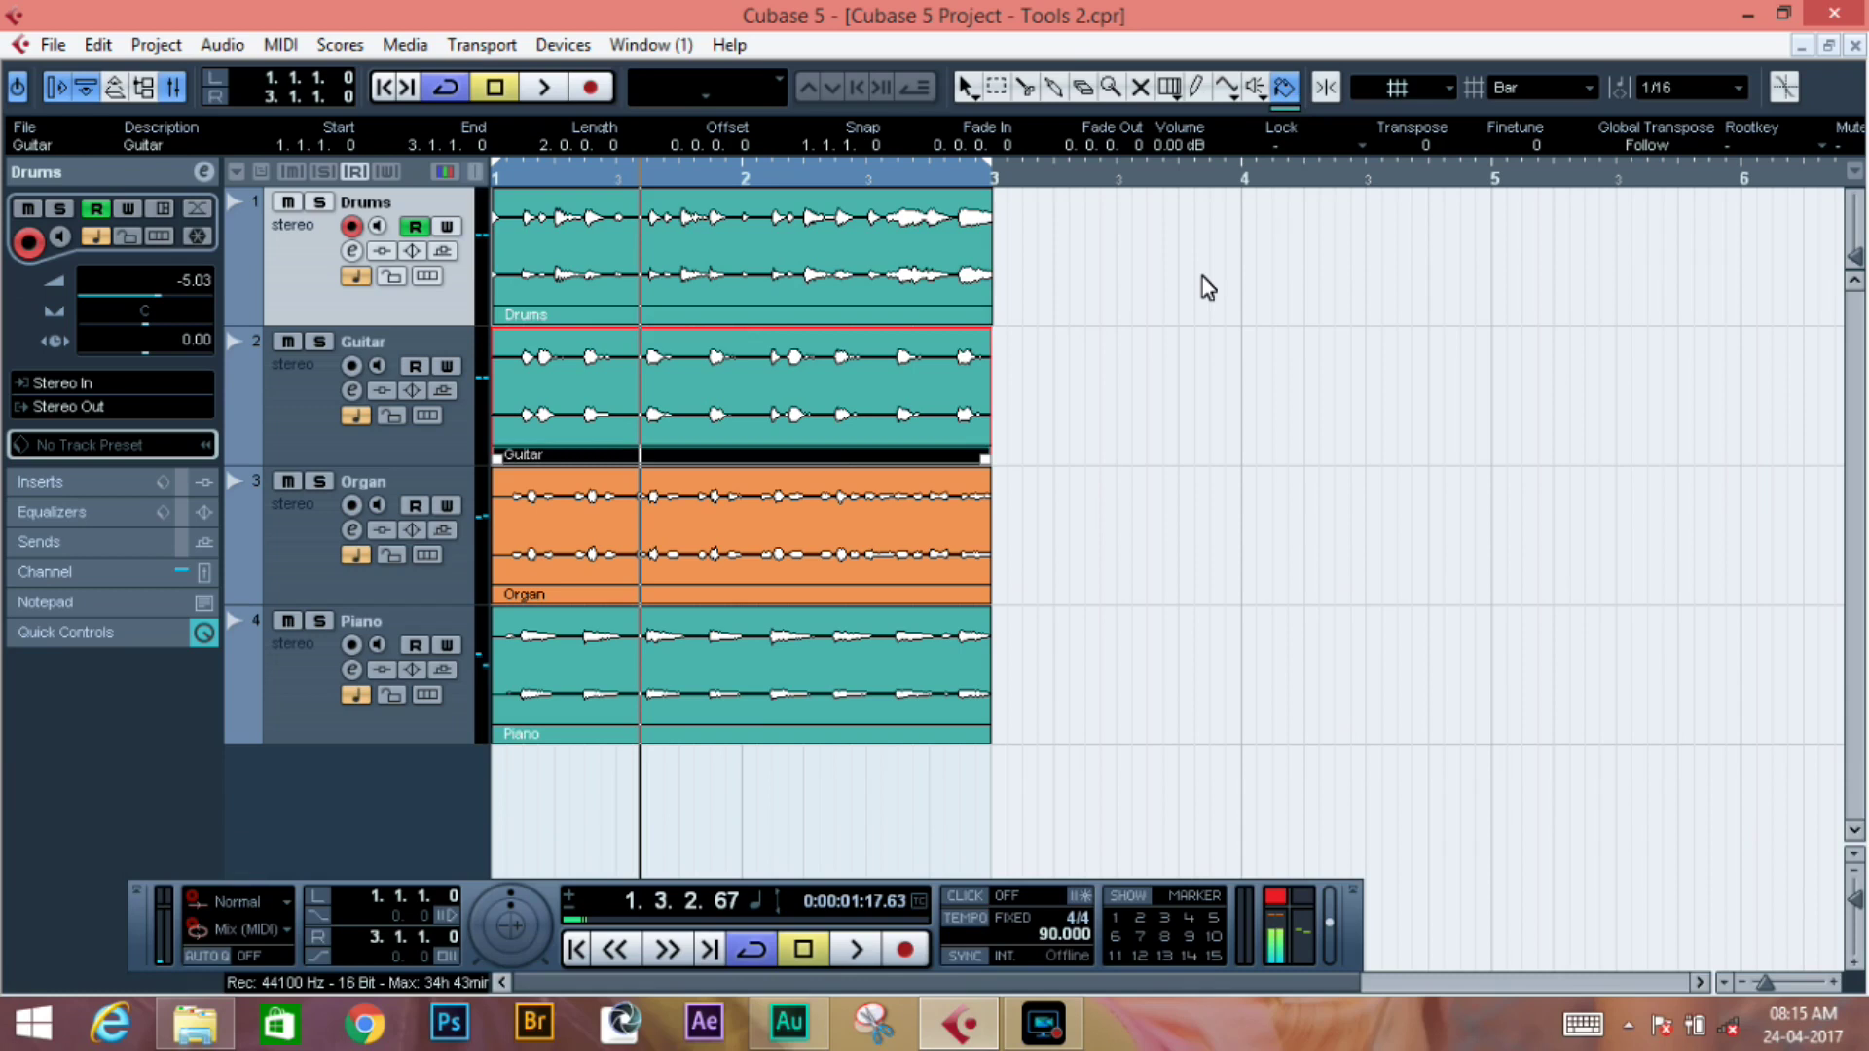